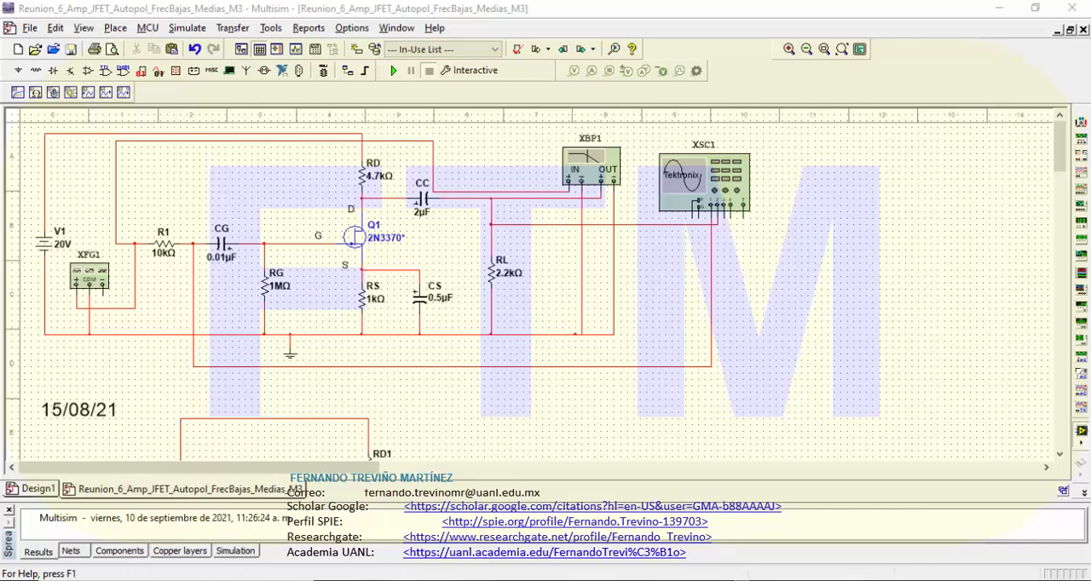
Step: Switch to Mathcad, review the Figure 4 equivalent circuit and the capacitor cutoff frequency section, and return to the Multisim schematic
left_click(382, 580)
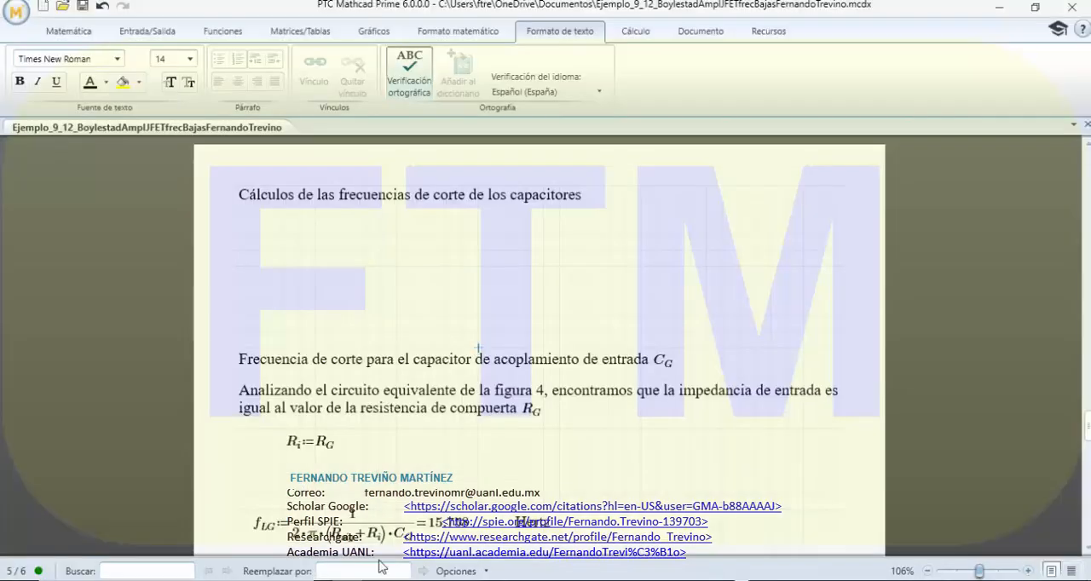
scroll(423, 338, "up", 10)
scroll(425, 321, "up", 5)
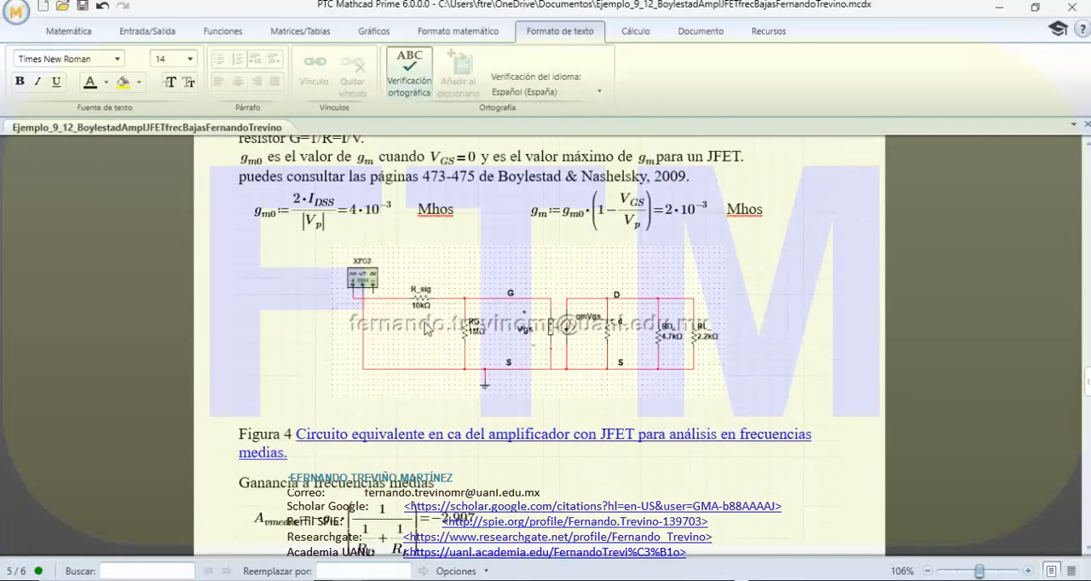
scroll(426, 328, "down", 15)
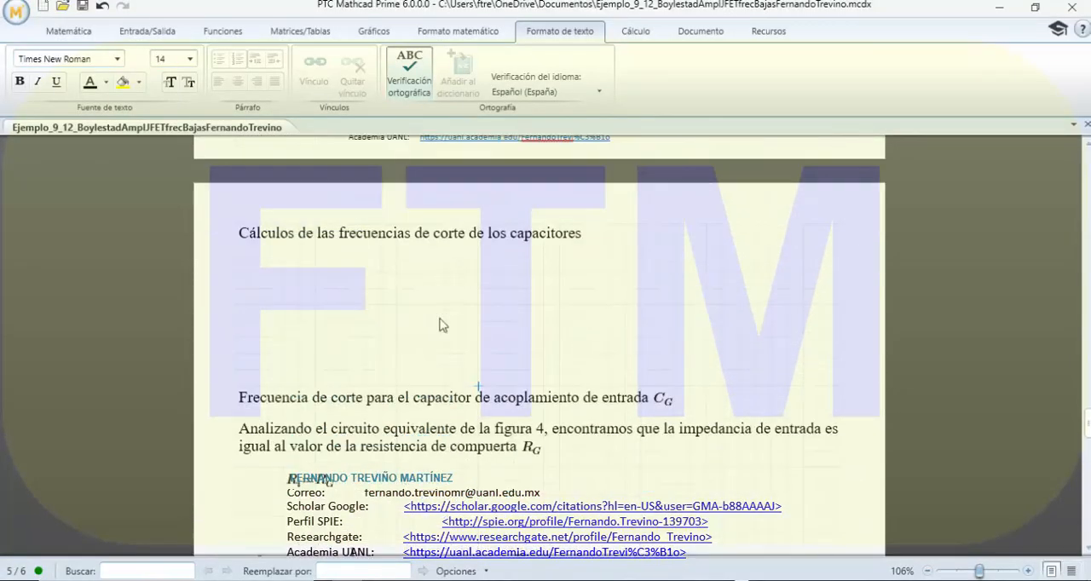
scroll(443, 326, "up", 2)
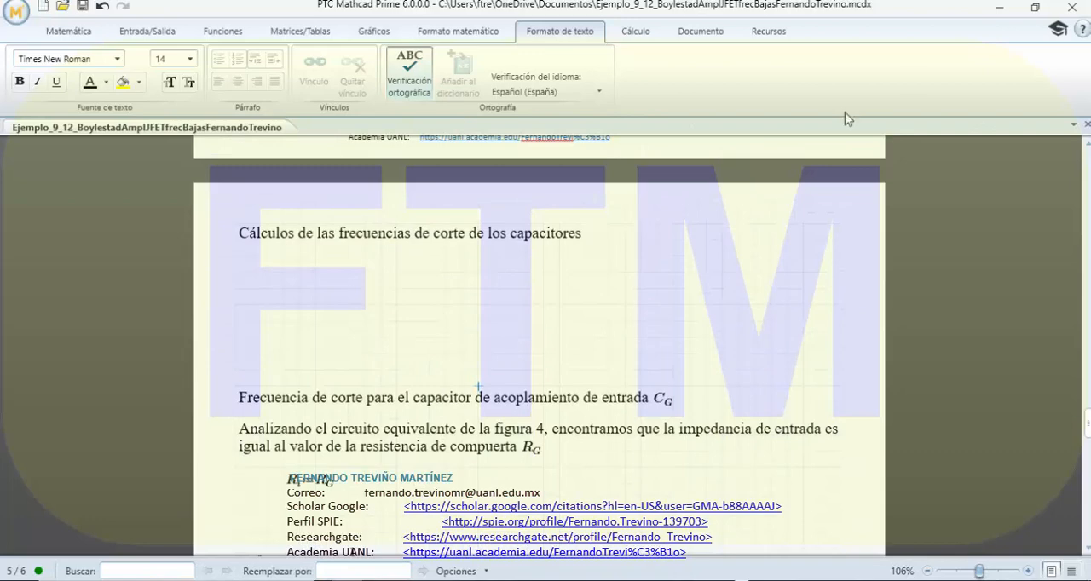
left_click(1001, 10)
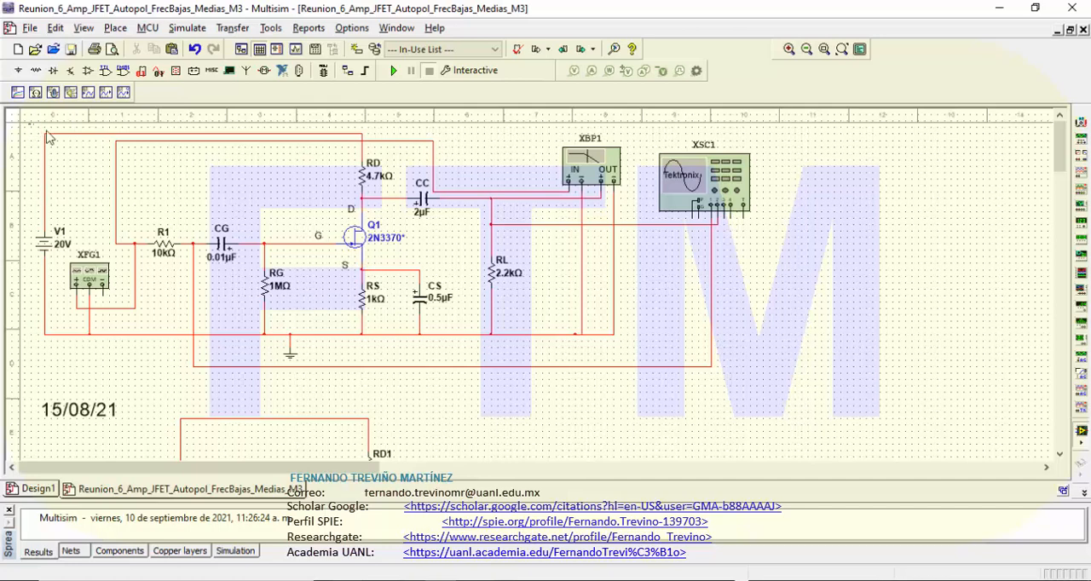
Step: Duplicate the whole JFET amplifier circuit, including its instruments, into the empty area below the AC equivalent circuit
left_click_drag(28, 125, 772, 392)
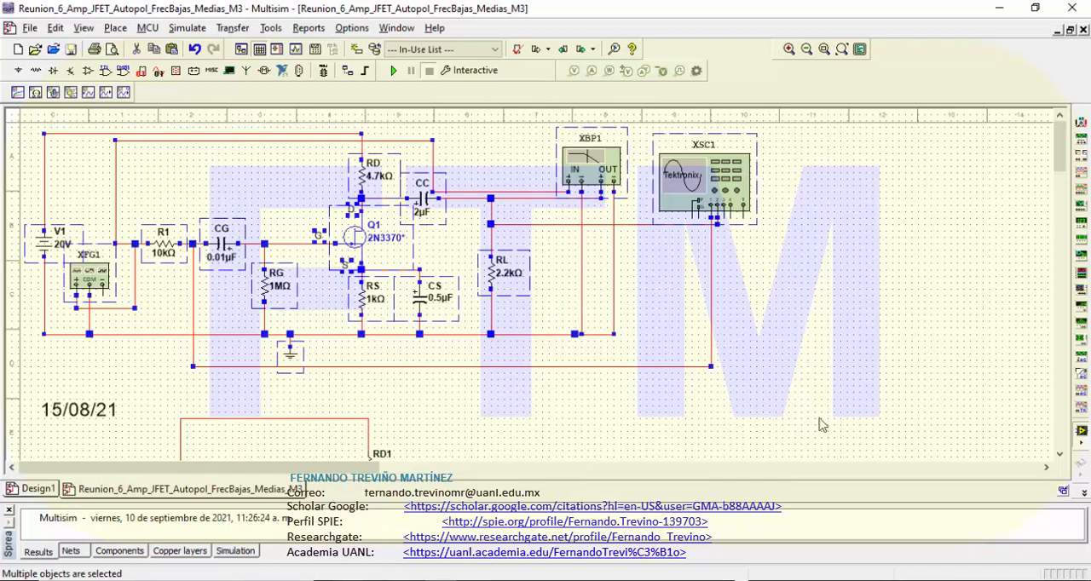
left_click_drag(1059, 156, 1071, 279)
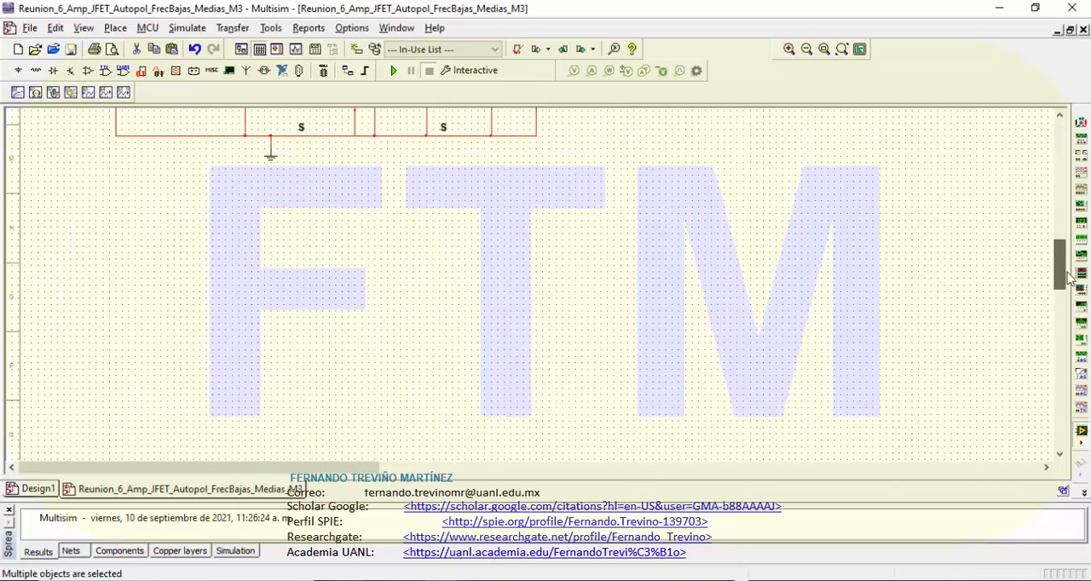
left_click(78, 251)
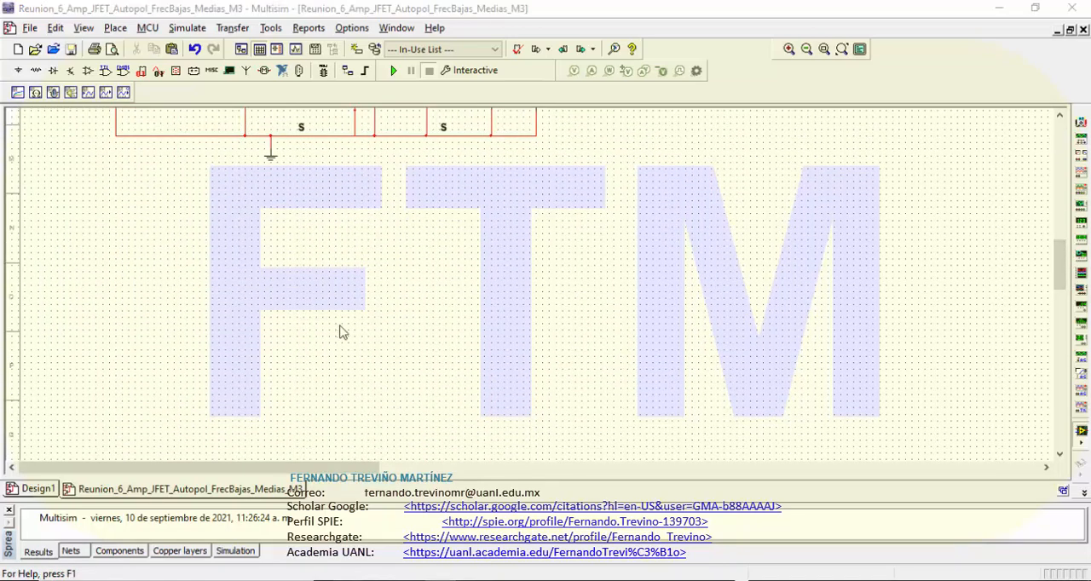
key("ctrl+v")
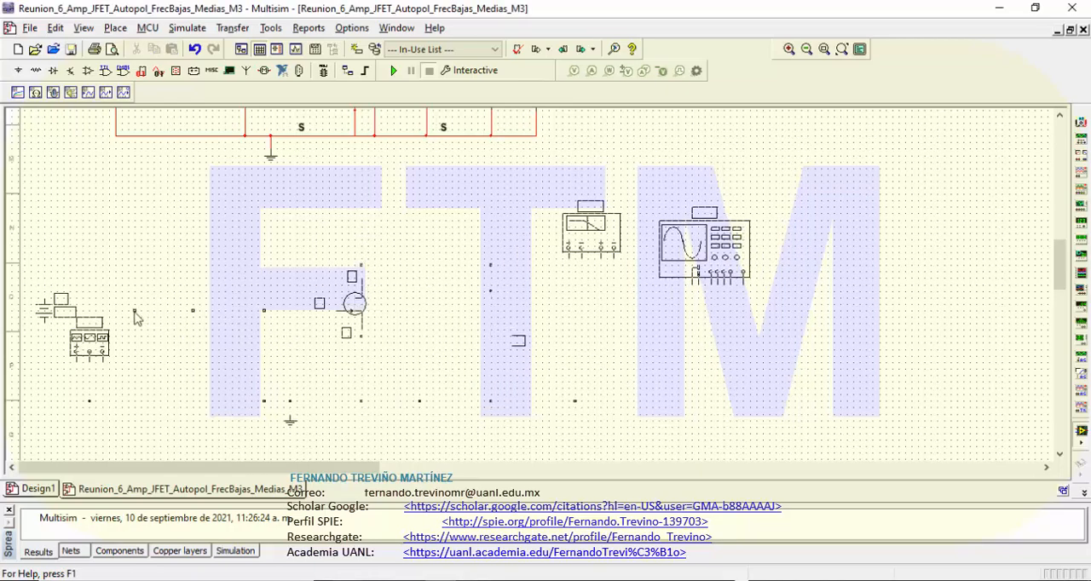
left_click(133, 314)
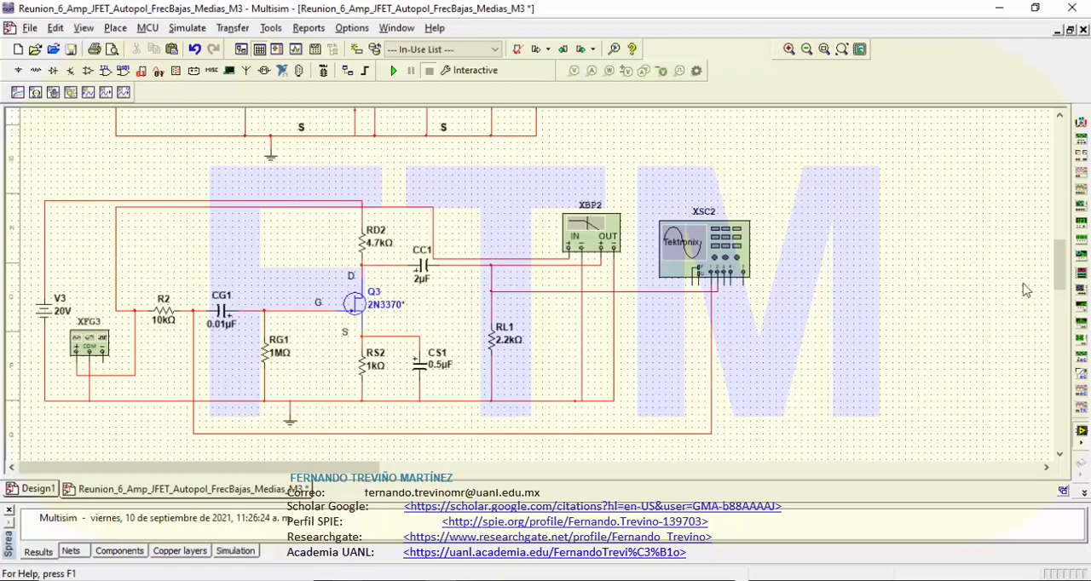
Step: Delete the Bode plotter XBP2 and the Tektronix oscilloscope XSC2 from the copied amplifier circuit
scroll(1057, 288, "down", 1)
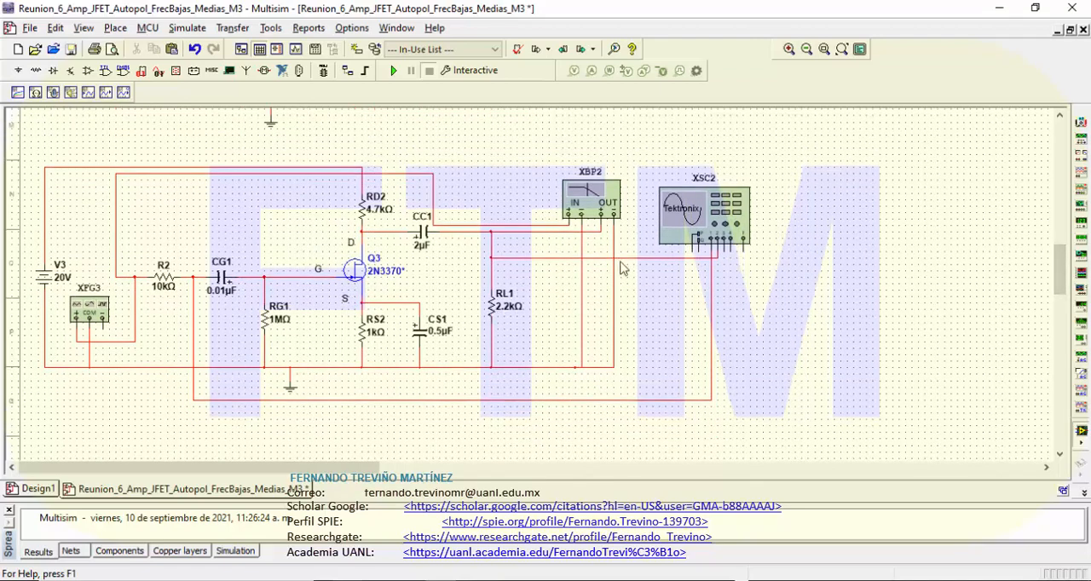
scroll(1064, 282, "up", 1)
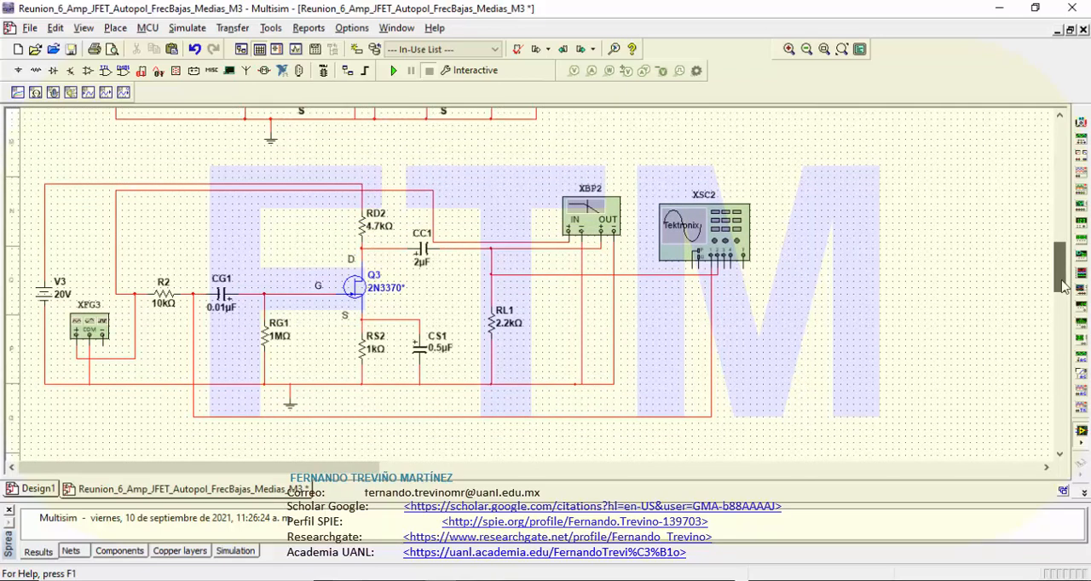
left_click(594, 232)
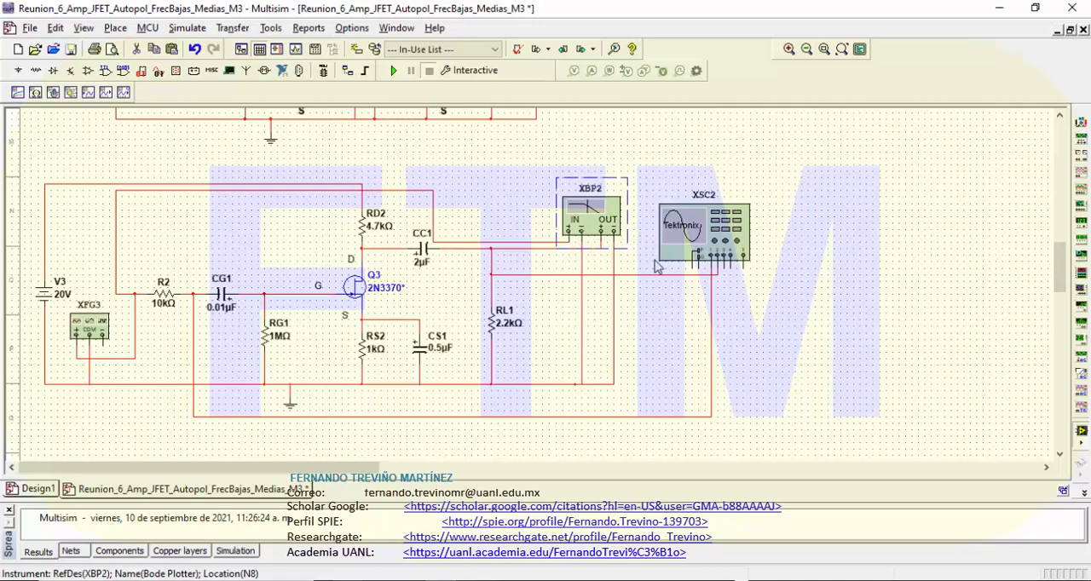
key("Delete")
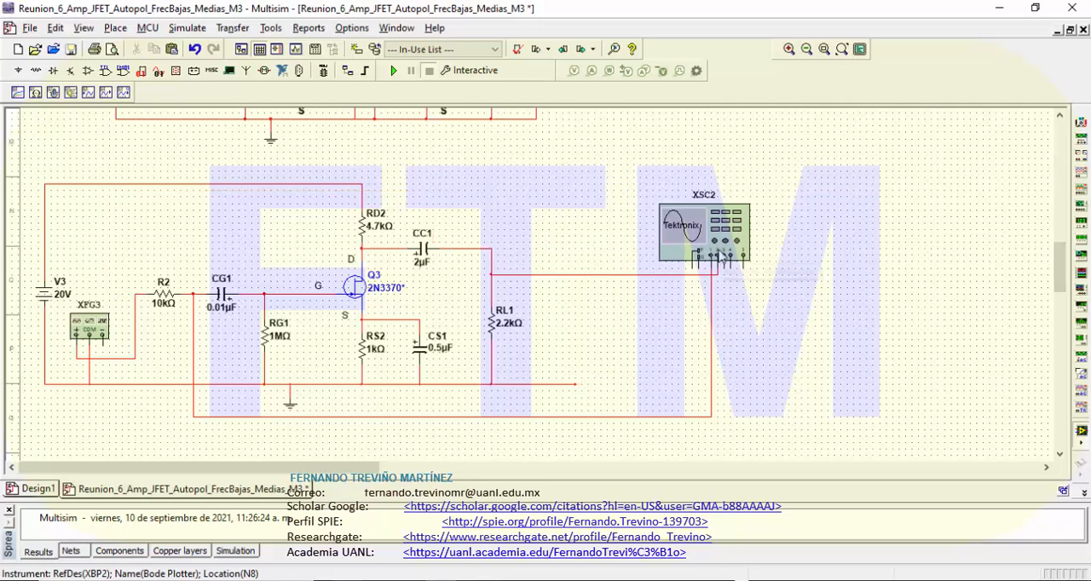
left_click(720, 257)
key("Delete")
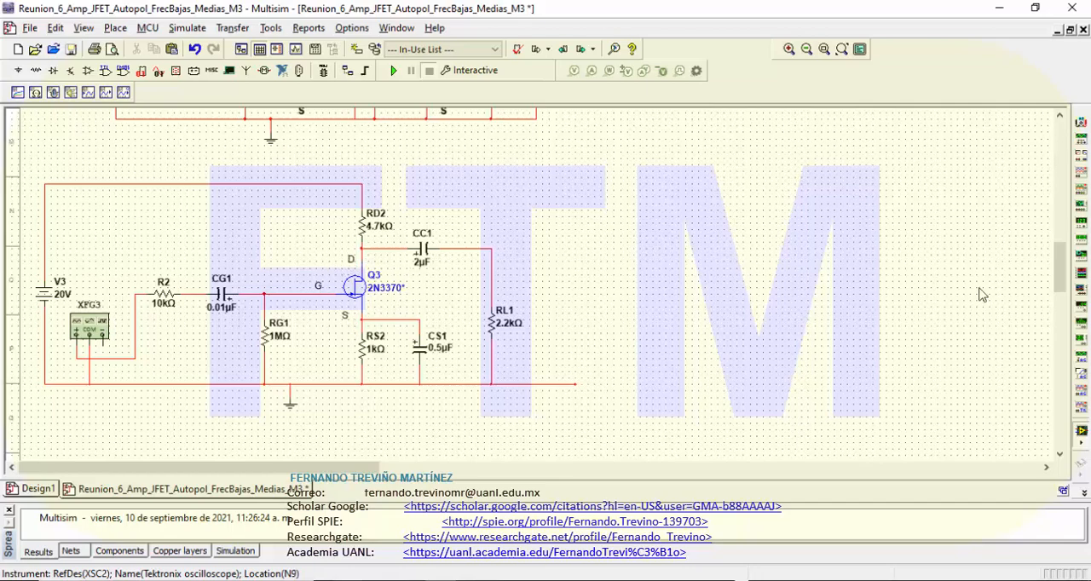
Step: Check the AC equivalent circuit above, then remove the 20 V DC source V3 from the copied amplifier
left_click_drag(1061, 277, 1060, 241)
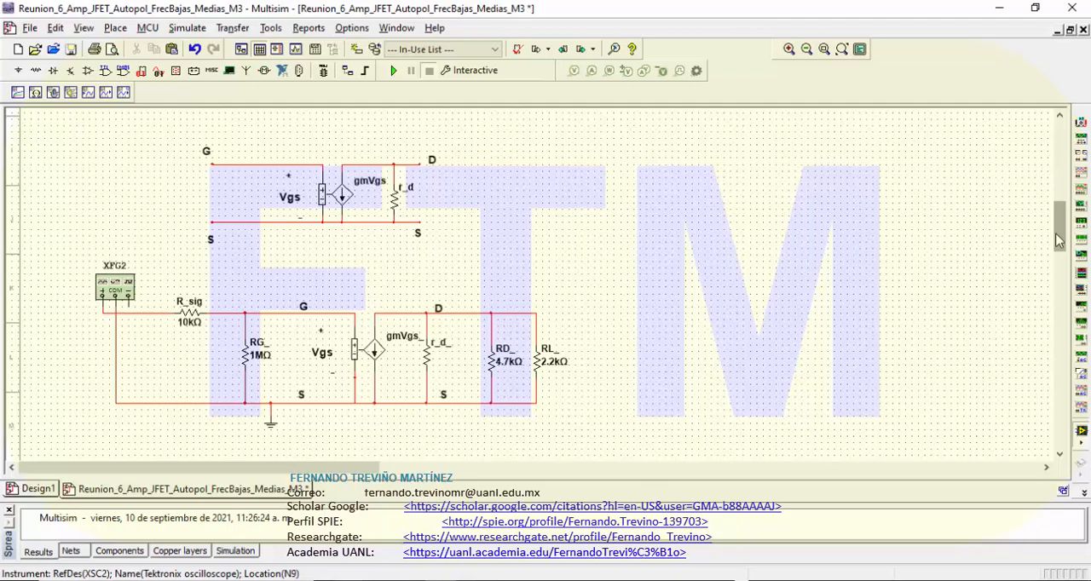
left_click_drag(1057, 242, 1065, 274)
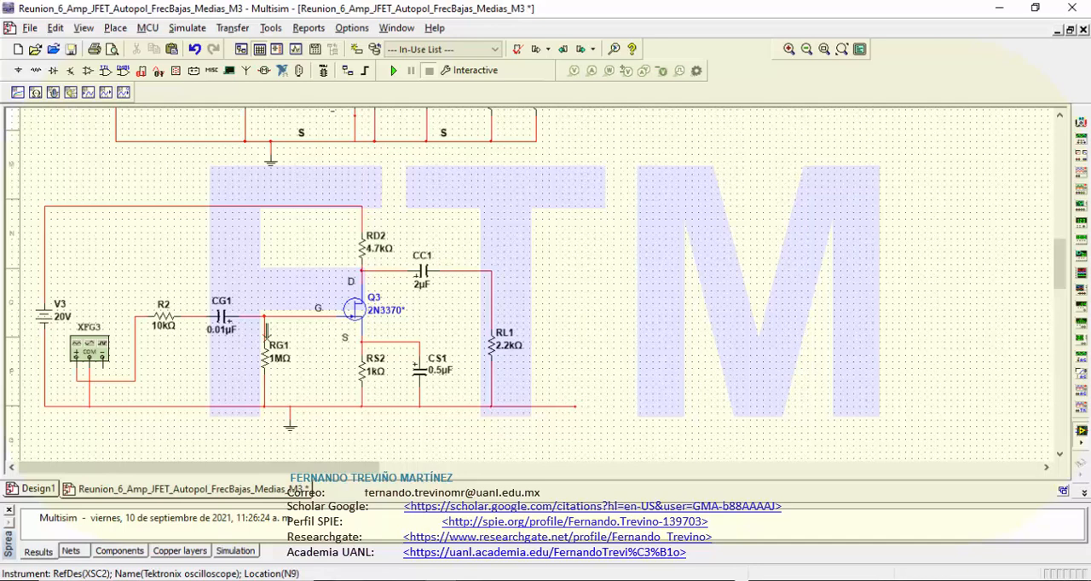
left_click(52, 325)
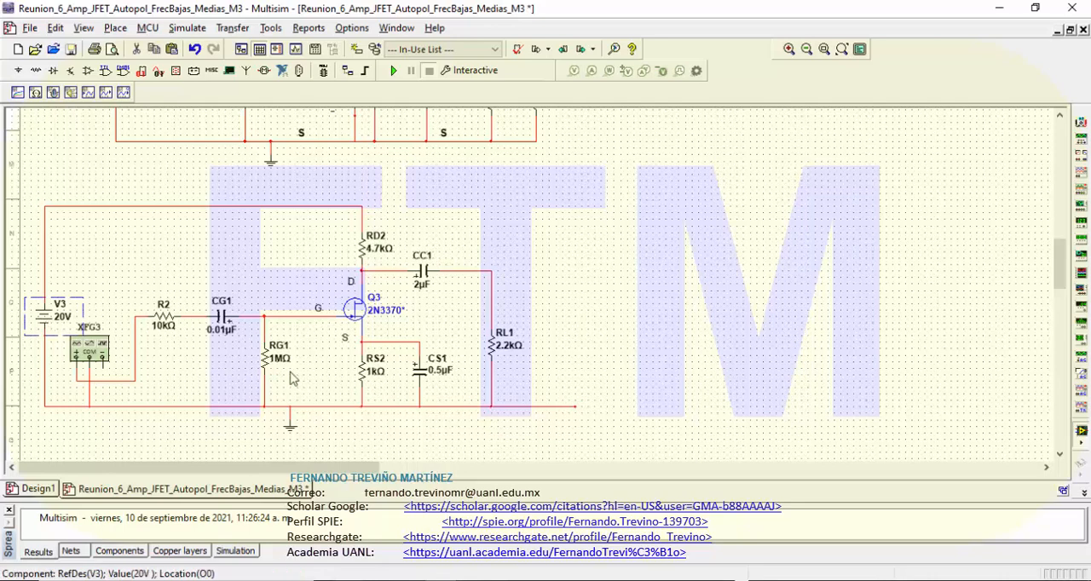
key("Delete")
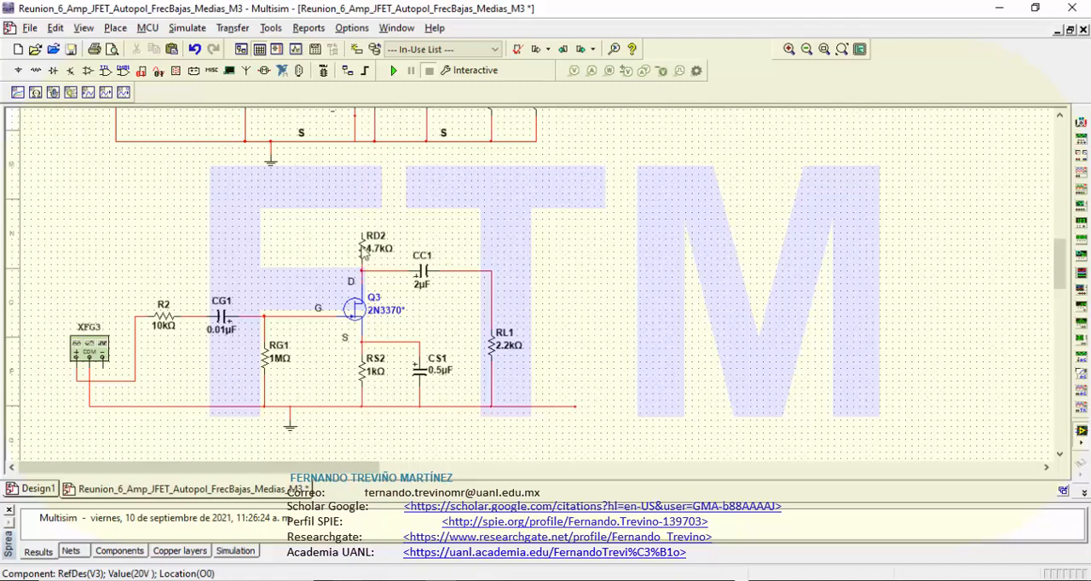
Step: Move the 4.7 kΩ drain resistor RD2 slightly up, away from the drain node
left_click(366, 249)
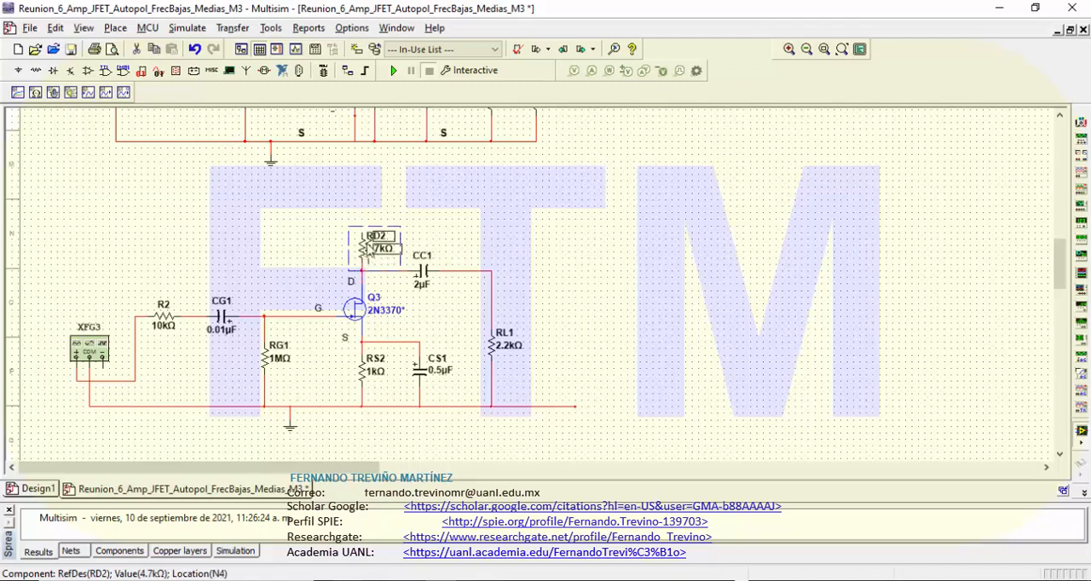
left_click_drag(367, 245, 368, 226)
left_click(366, 261)
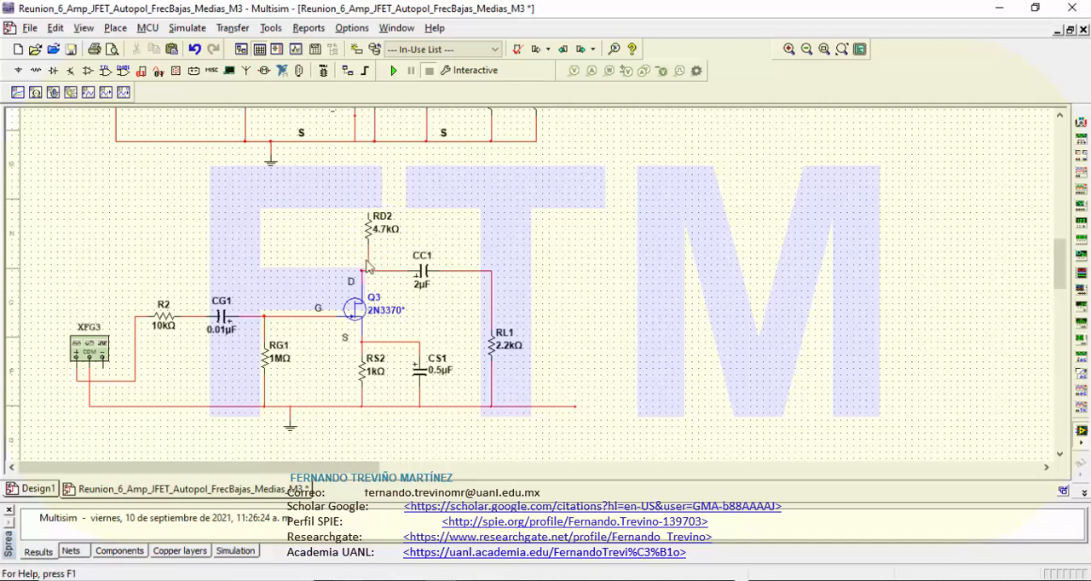
left_click(367, 264)
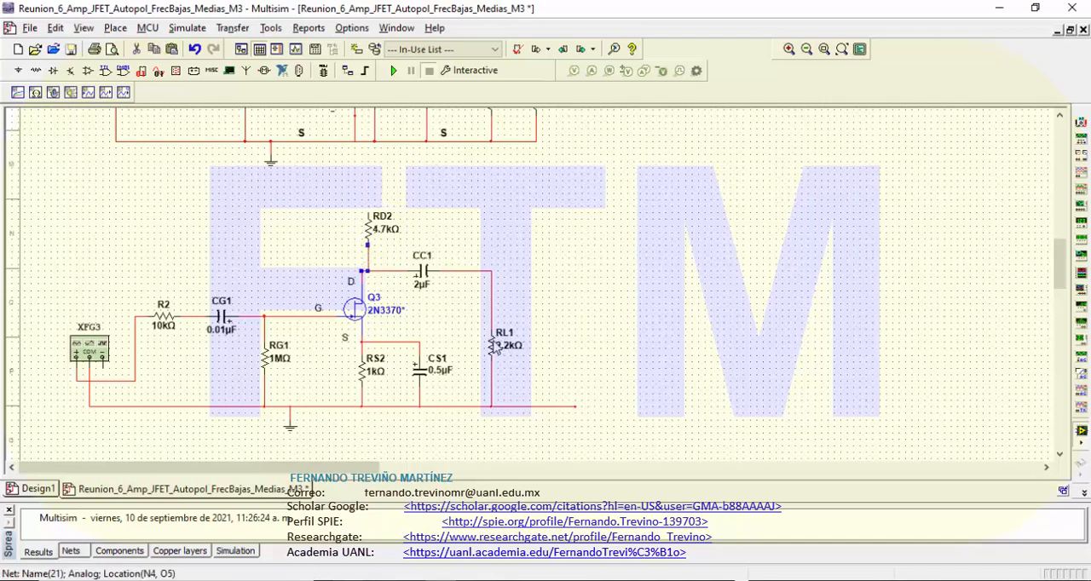
Step: Shift load resistor RL1 and capacitor CC1 to the right, rewiring RL1's lower terminal straight down to the ground line
left_click(490, 344)
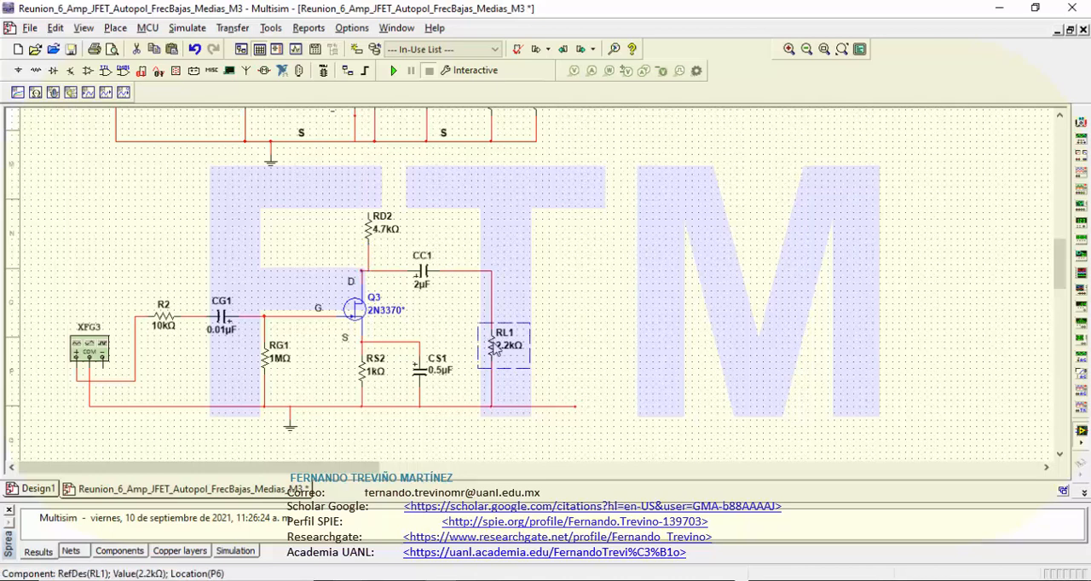
left_click_drag(497, 349, 568, 346)
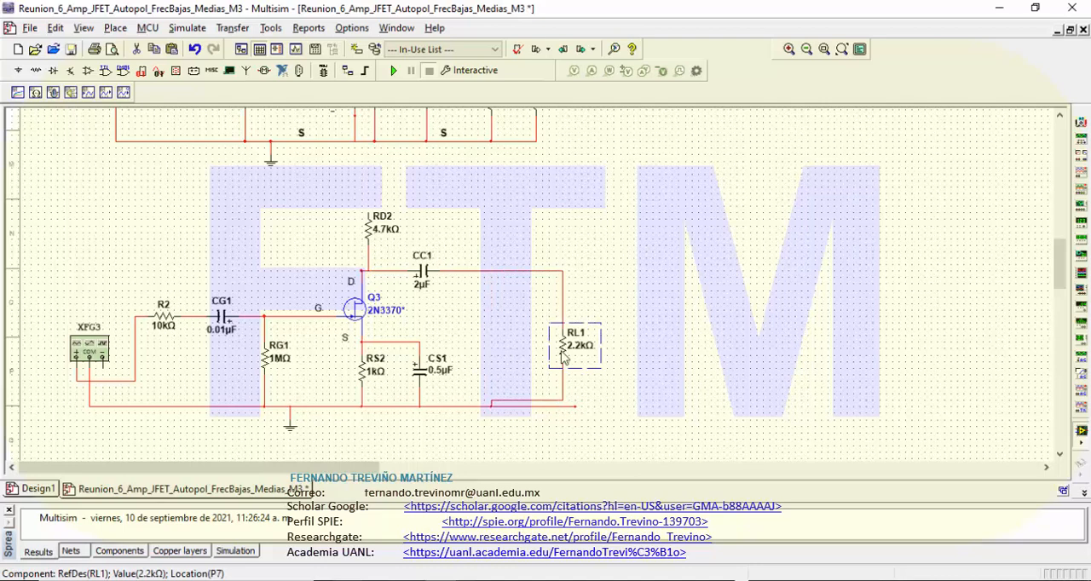
left_click(554, 401)
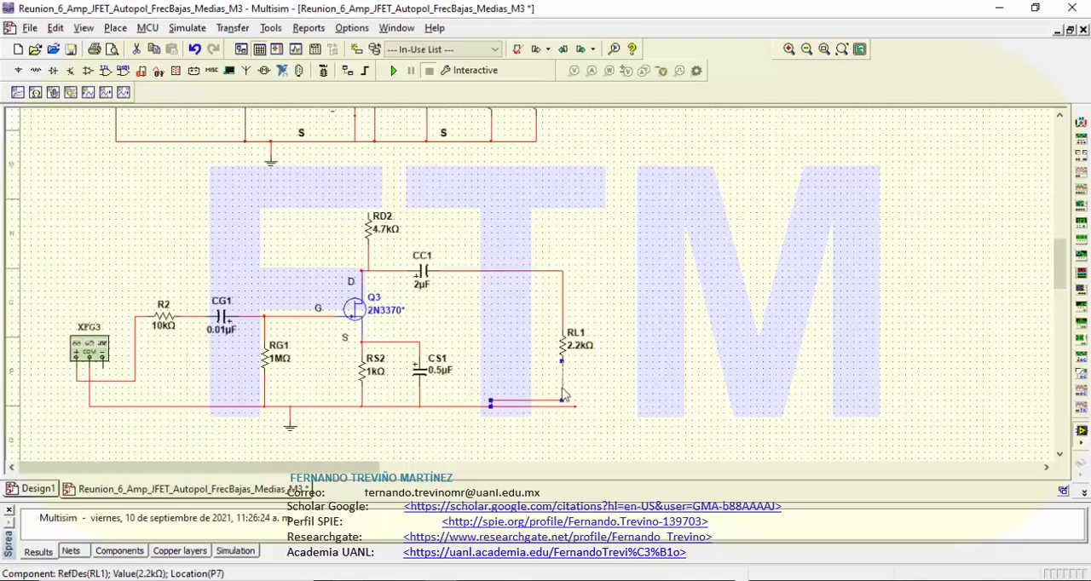
key("Delete")
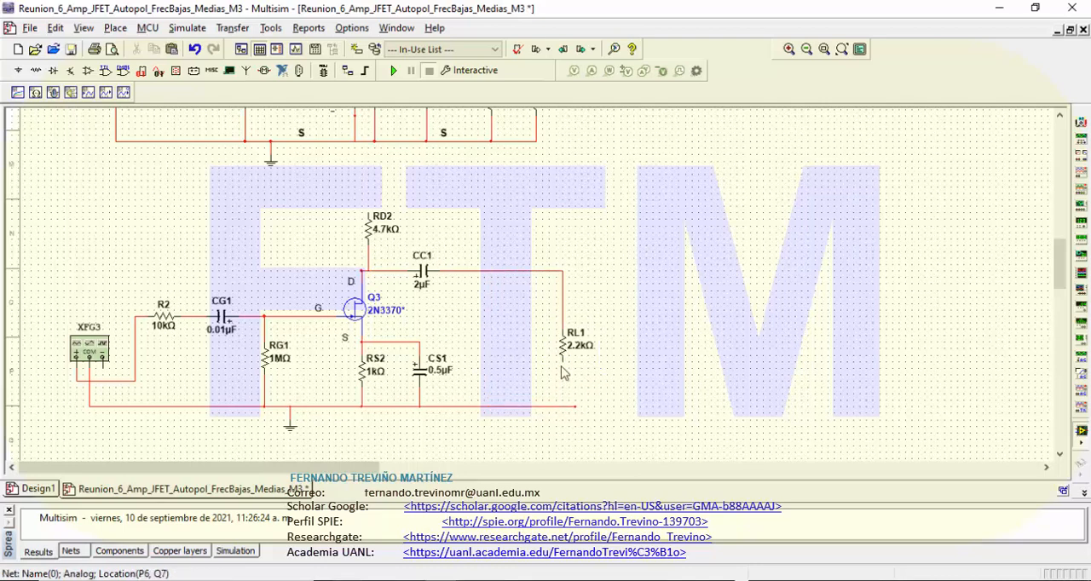
left_click(563, 363)
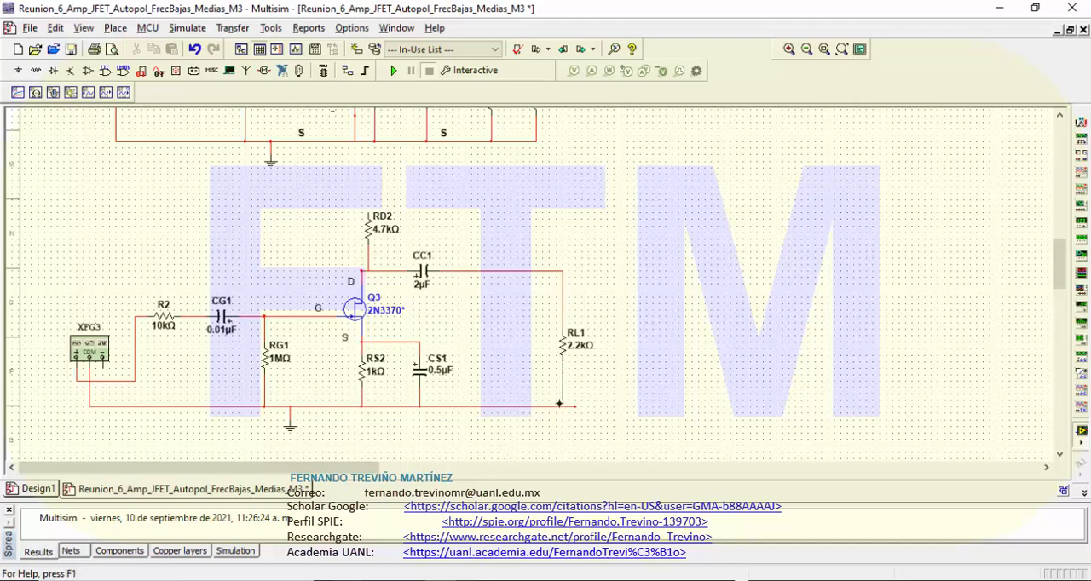
left_click(546, 407)
left_click_drag(426, 280, 516, 287)
left_click(382, 247)
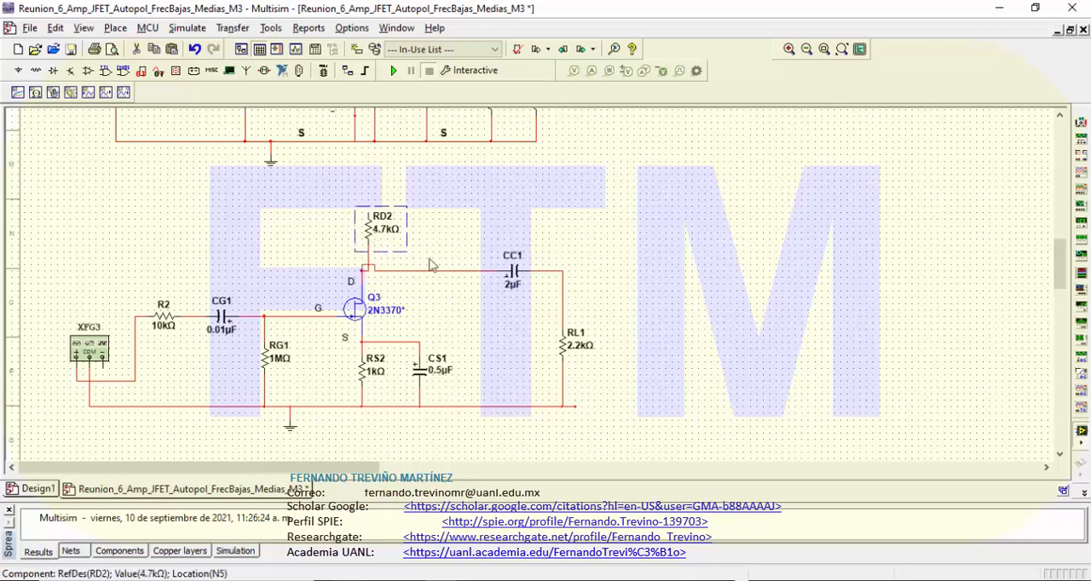
key("Delete")
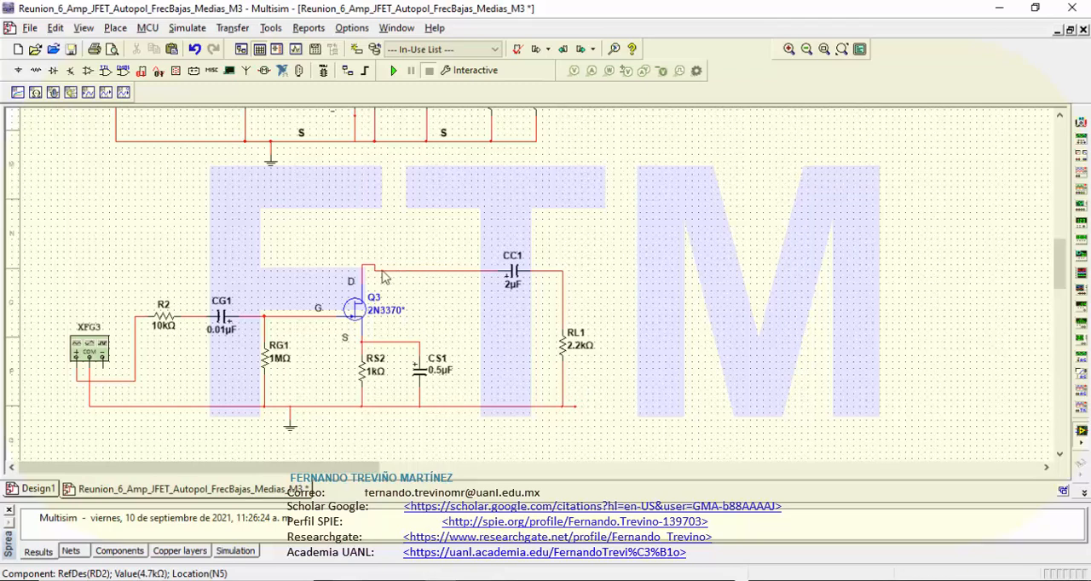
left_click(371, 271)
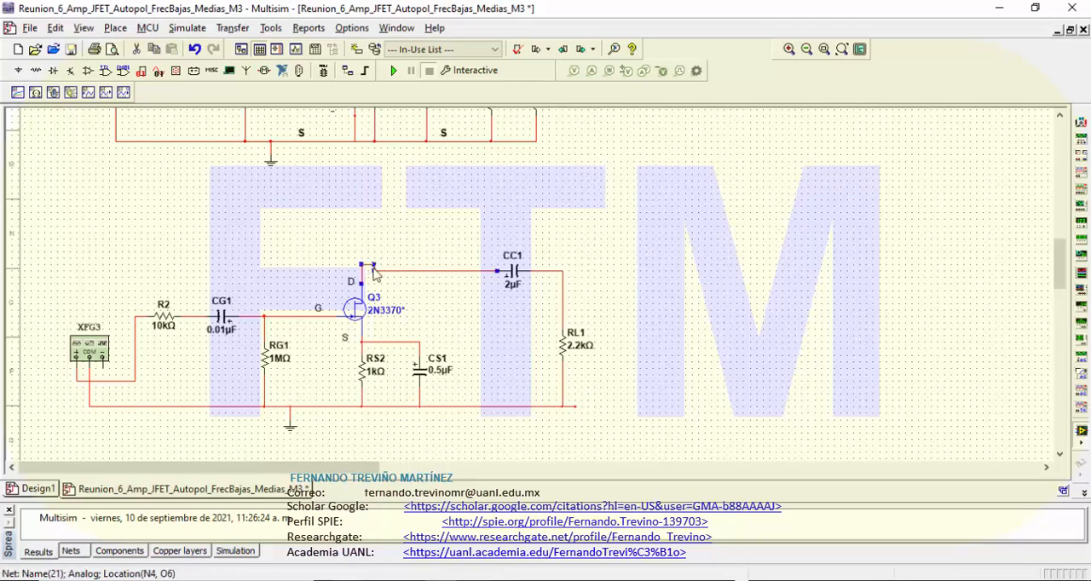
left_click_drag(361, 264, 374, 268)
key("ctrl+z")
key("ctrl+z")
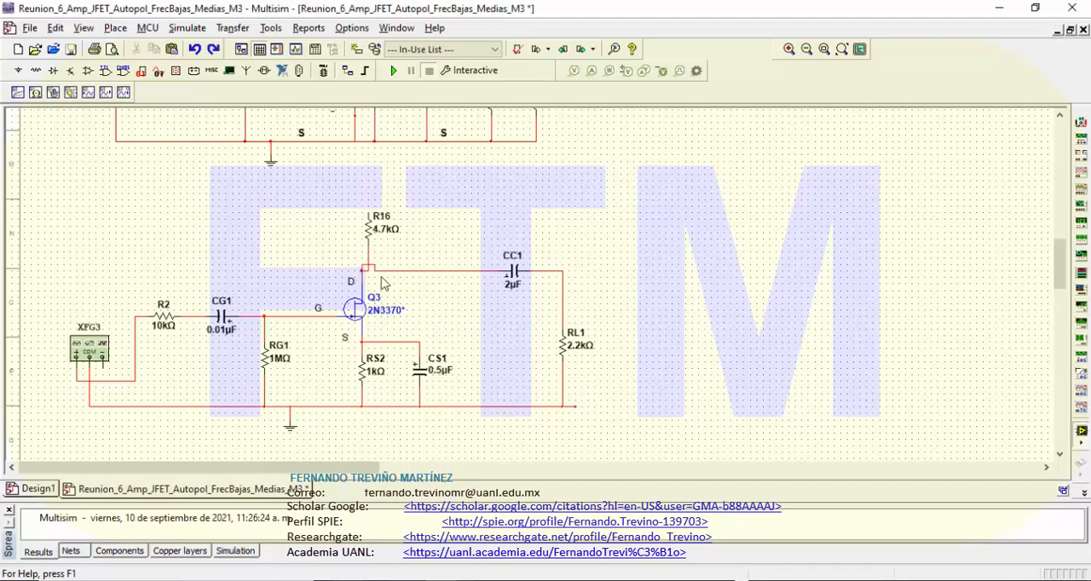
Step: Disconnect the 4.7 kΩ resistor R16 from the drain node and move it between capacitor CS1 and load resistor RL1
left_click(367, 258)
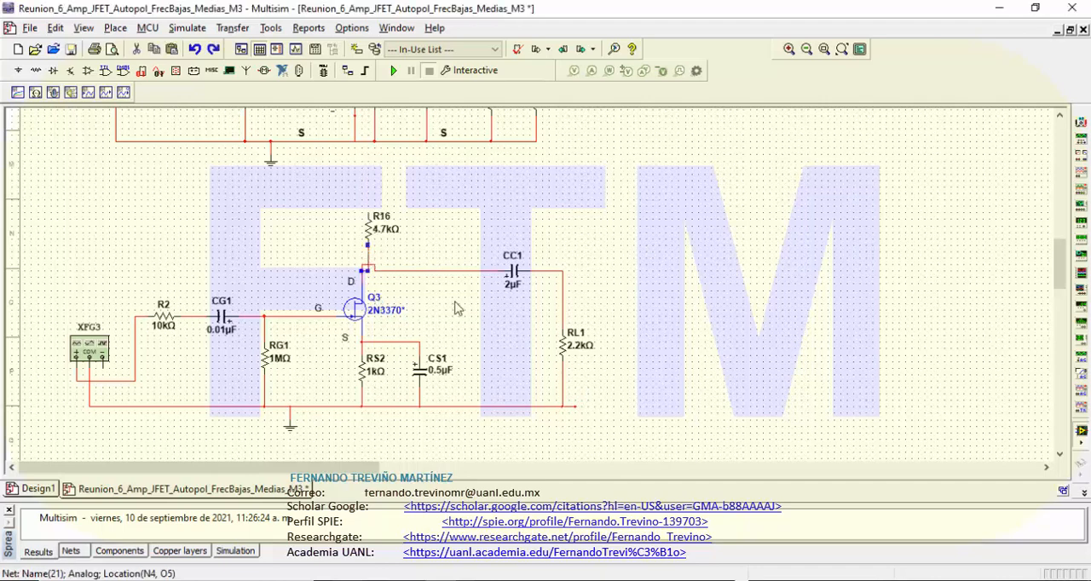
key("Delete")
left_click_drag(372, 230, 474, 345)
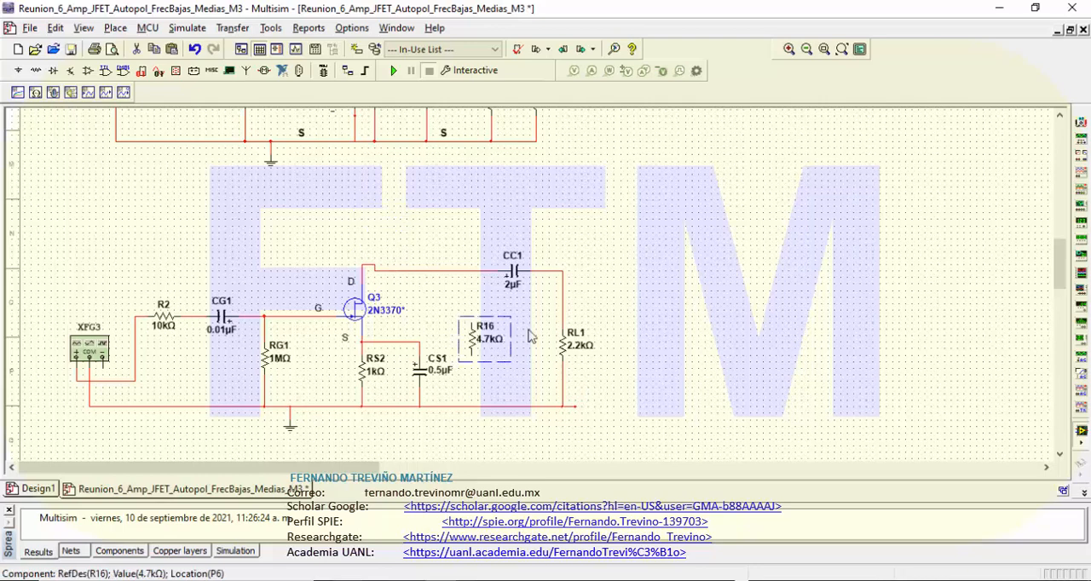
Step: Wire the 4.7 kΩ resistor R16 between the drain line and the ground line, and straighten the bend in the drain wire
left_click(473, 315)
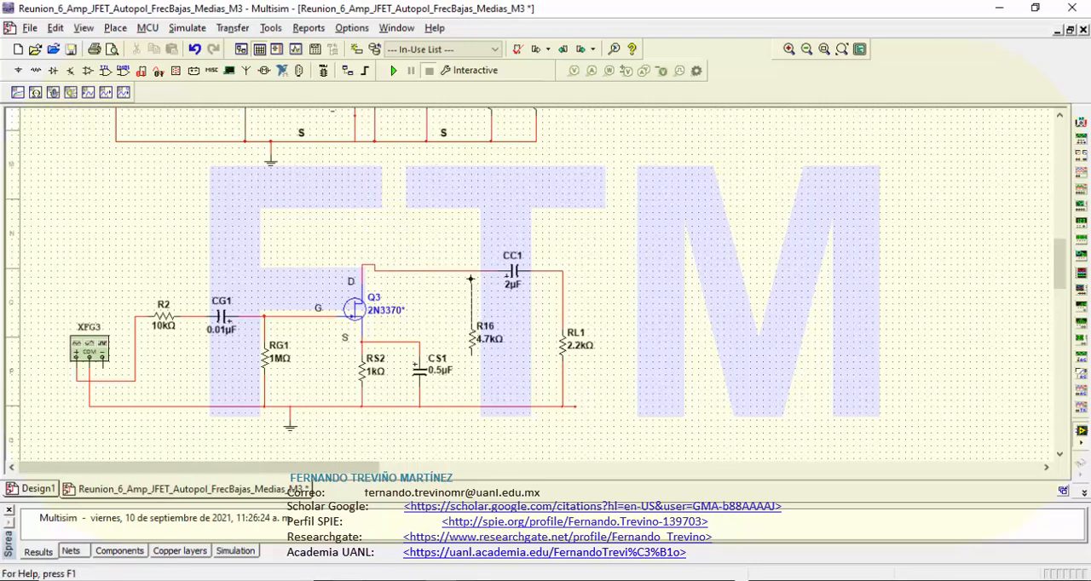
left_click_drag(471, 273, 471, 324)
left_click(368, 267)
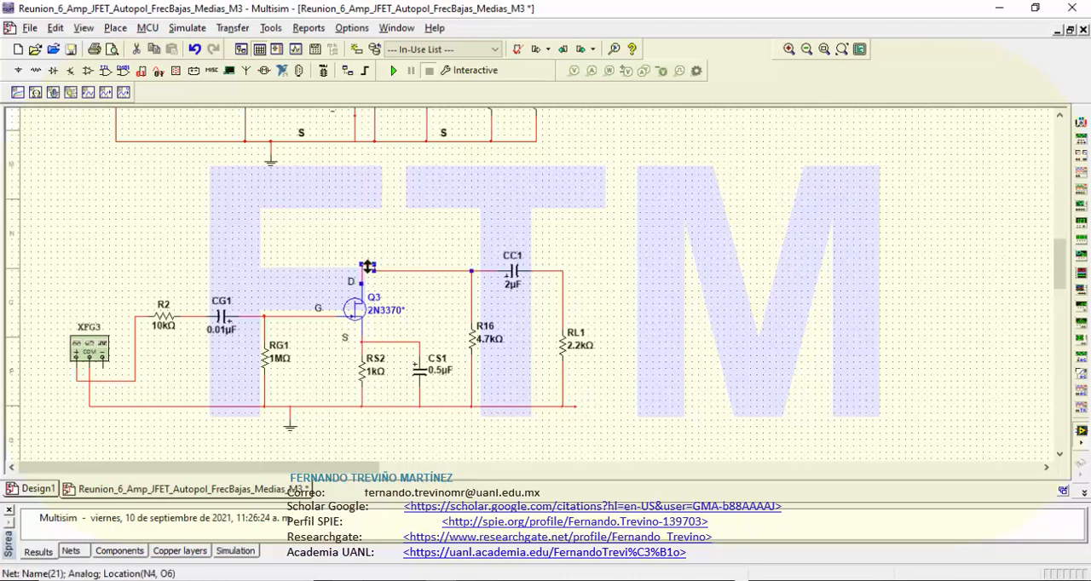
left_click(410, 247)
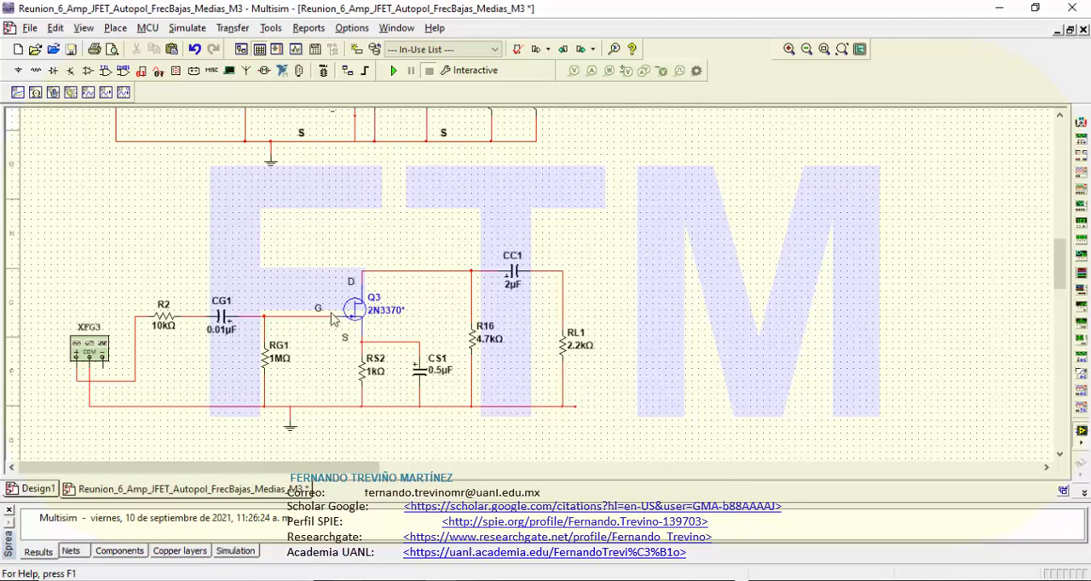
Step: Shift JFET Q3 and the whole circuit after the gate to the right, keeping the gate wire and ground line straight
left_click_drag(301, 241, 631, 435)
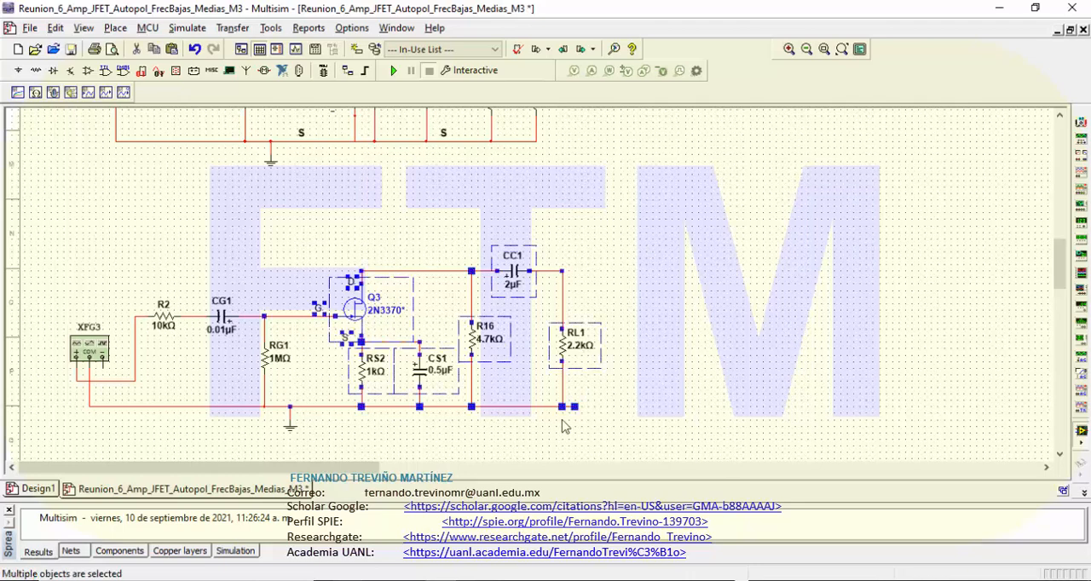
left_click_drag(371, 326, 444, 326)
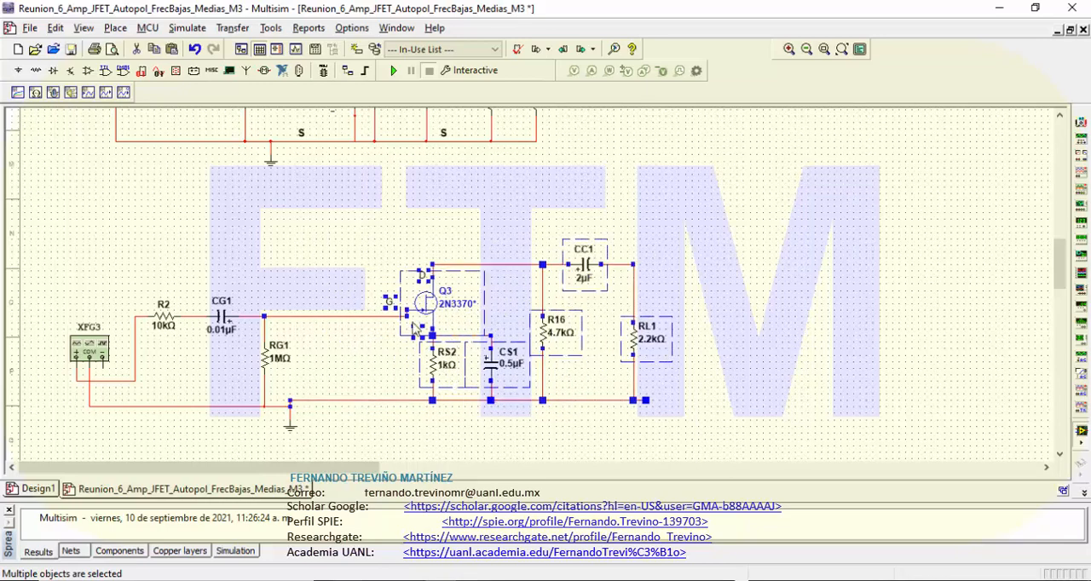
left_click_drag(425, 313, 424, 319)
left_click(796, 299)
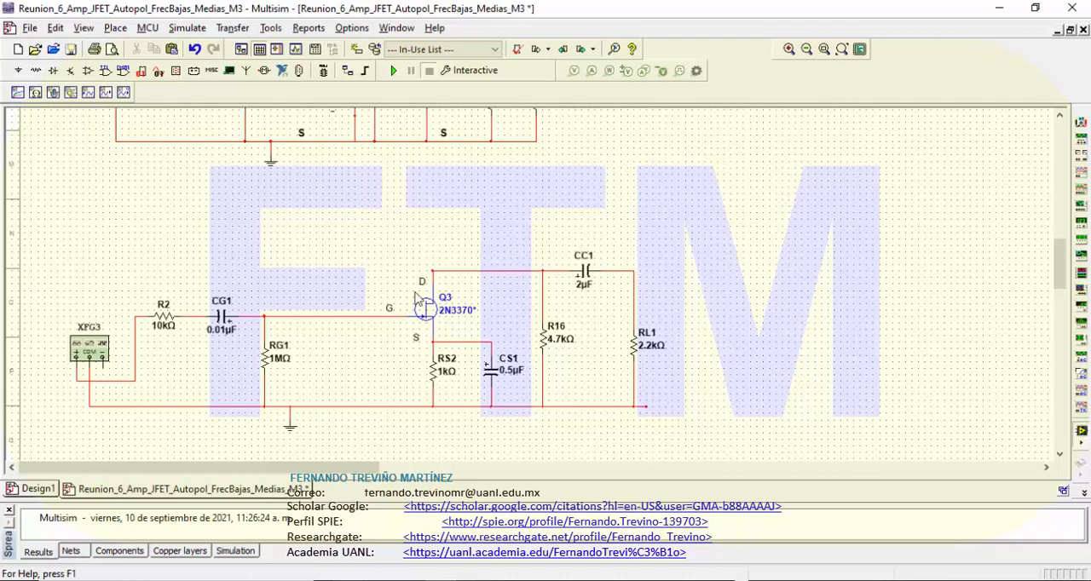
Step: Move label D above the drain node, label S beside the top of RS2, and label G above the gate wire near RG1
left_click_drag(419, 285, 434, 258)
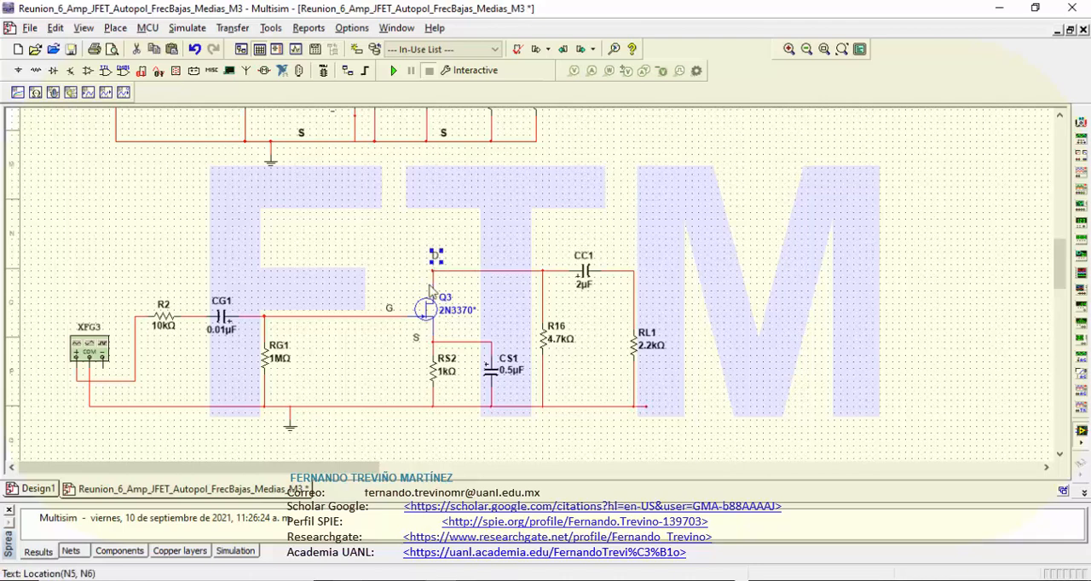
left_click(449, 394)
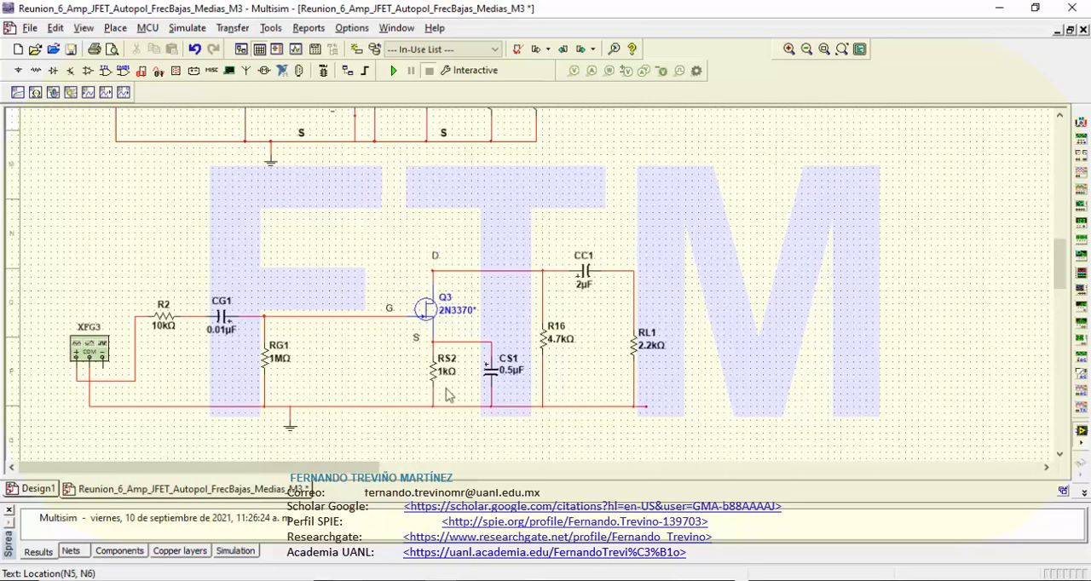
left_click(416, 340)
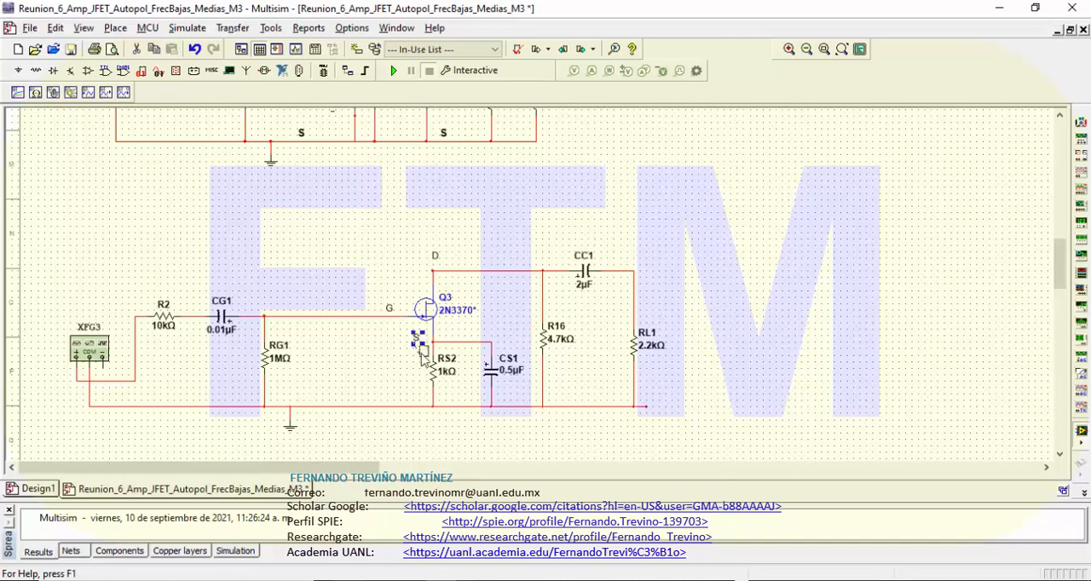
left_click_drag(420, 349, 426, 360)
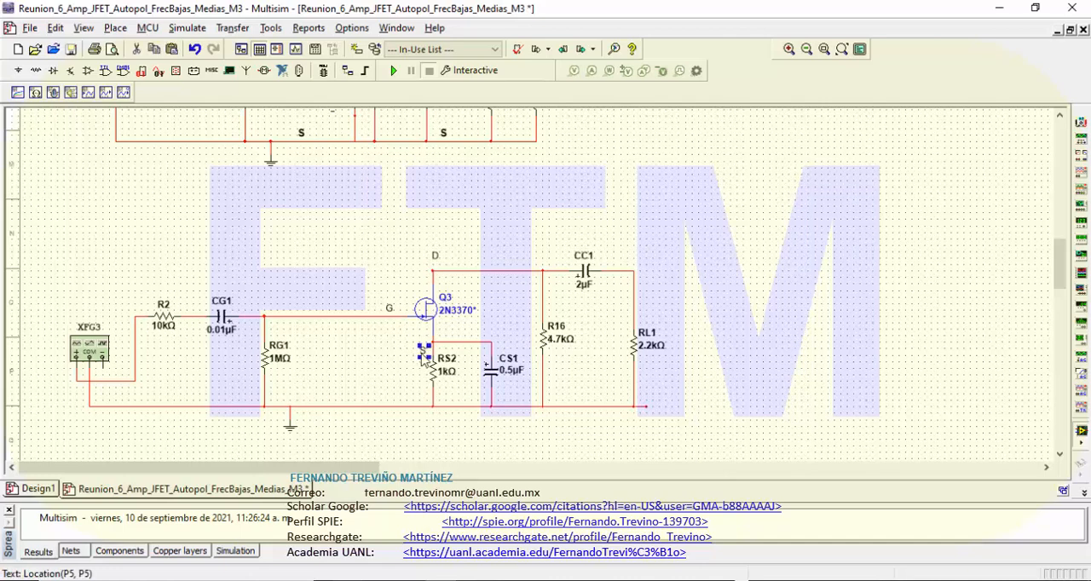
left_click(463, 417)
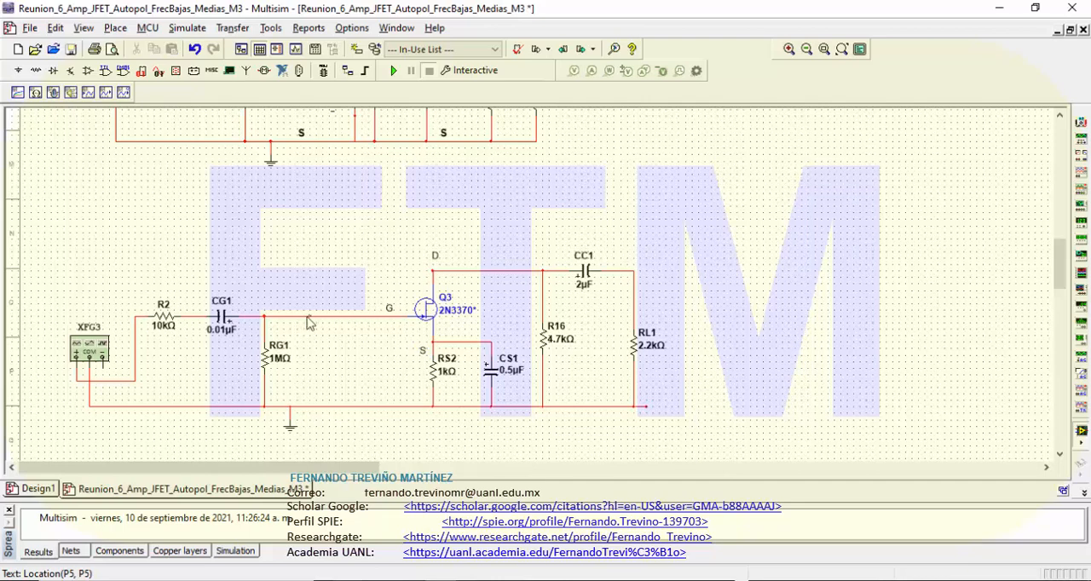
left_click(390, 310)
left_click_drag(391, 312, 312, 304)
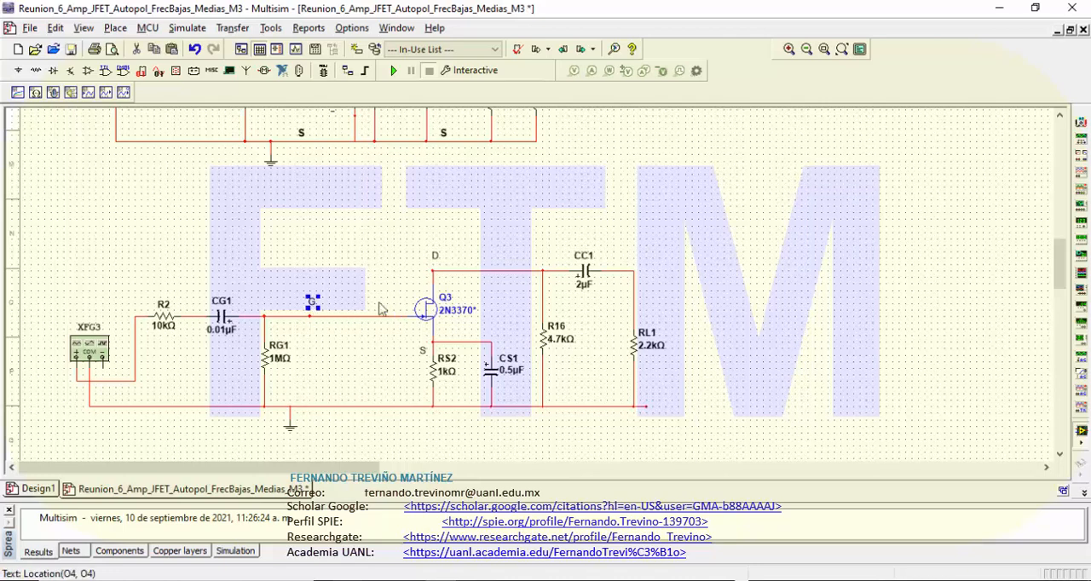
Step: Delete JFET Q3 and paste in its place a copy of the small-signal model with Vgs, gmVgs and r_d
left_click(425, 309)
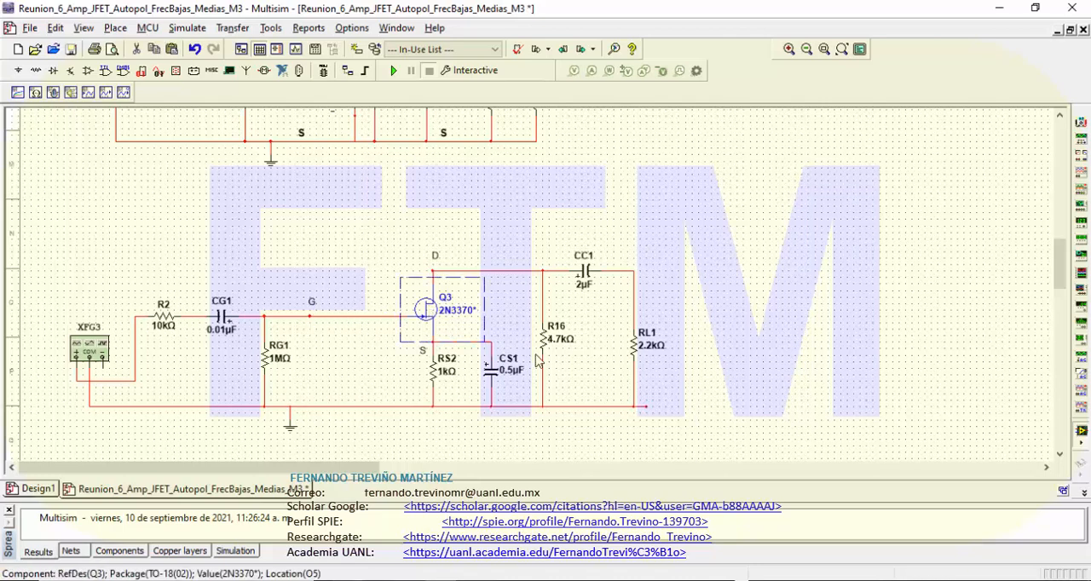
key("Delete")
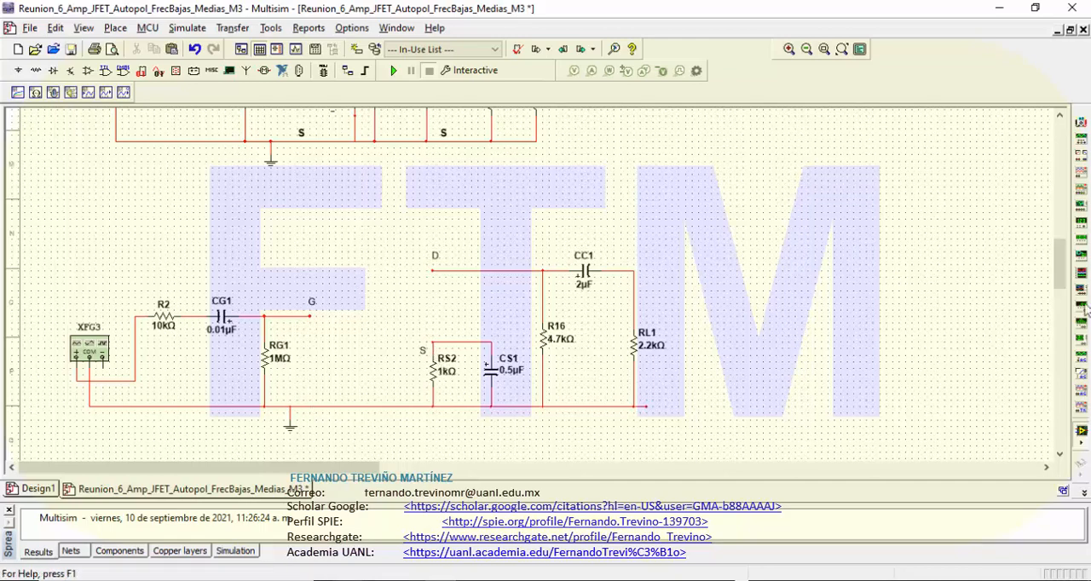
left_click_drag(1059, 278, 1059, 241)
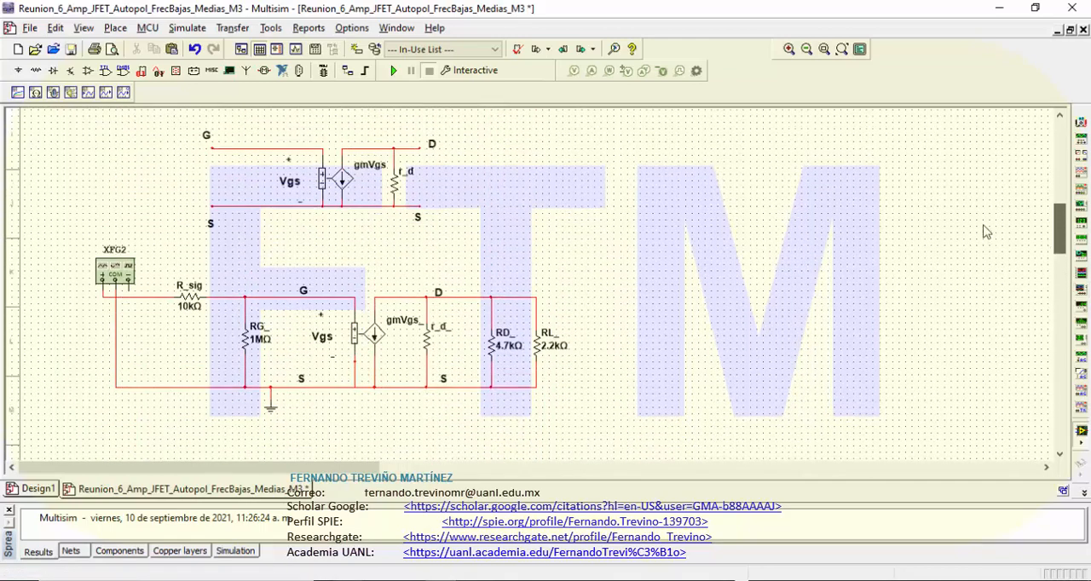
left_click_drag(190, 128, 462, 243)
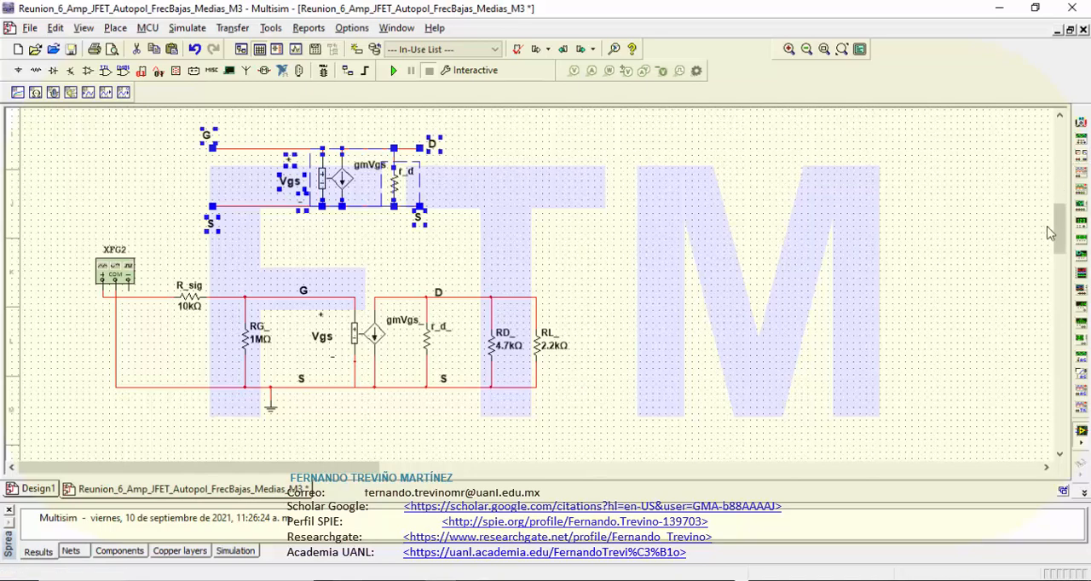
left_click_drag(1057, 236, 1060, 280)
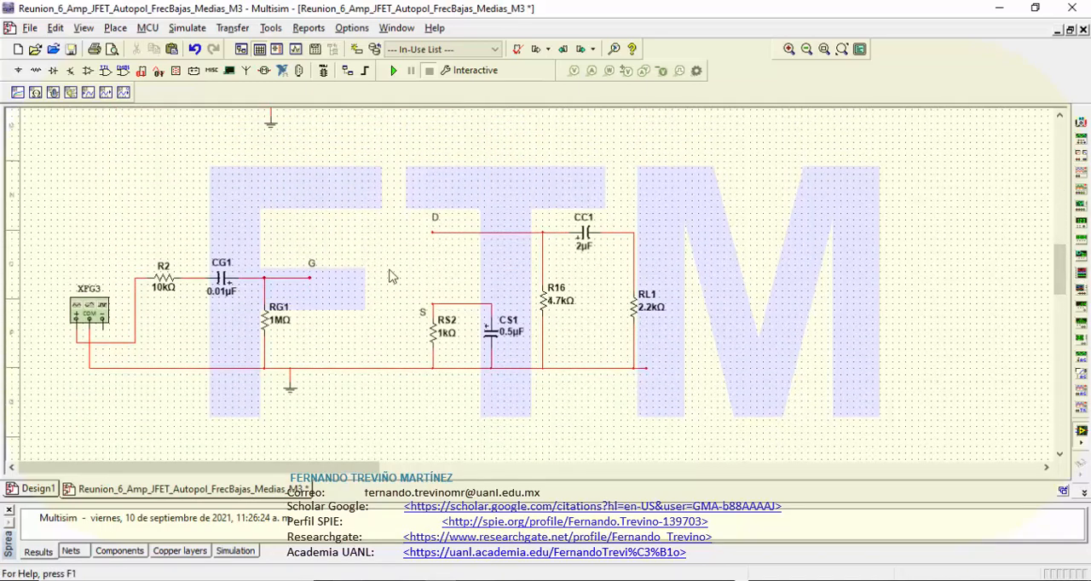
key("ctrl+v")
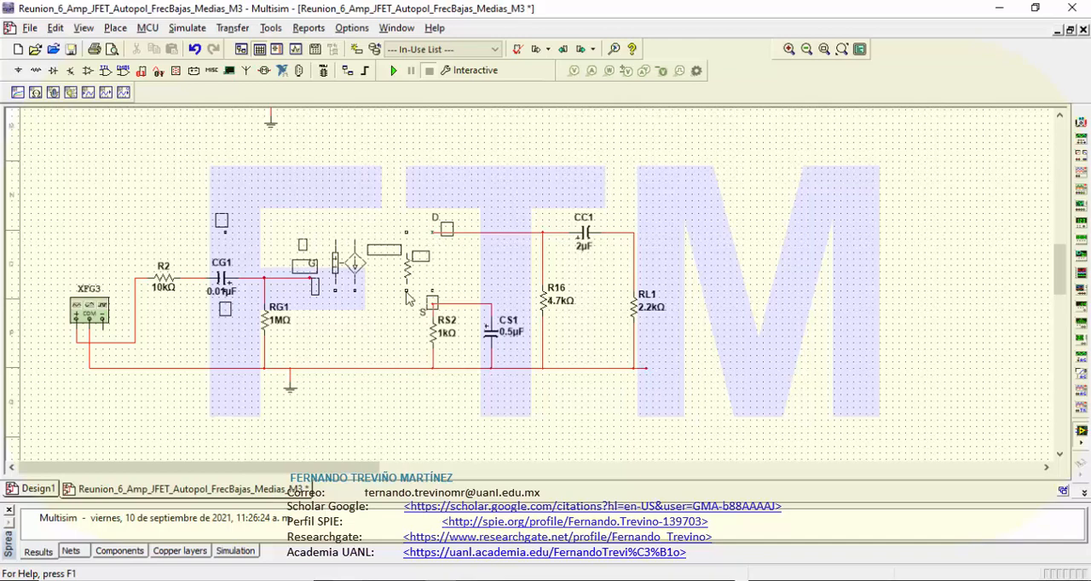
left_click(406, 297)
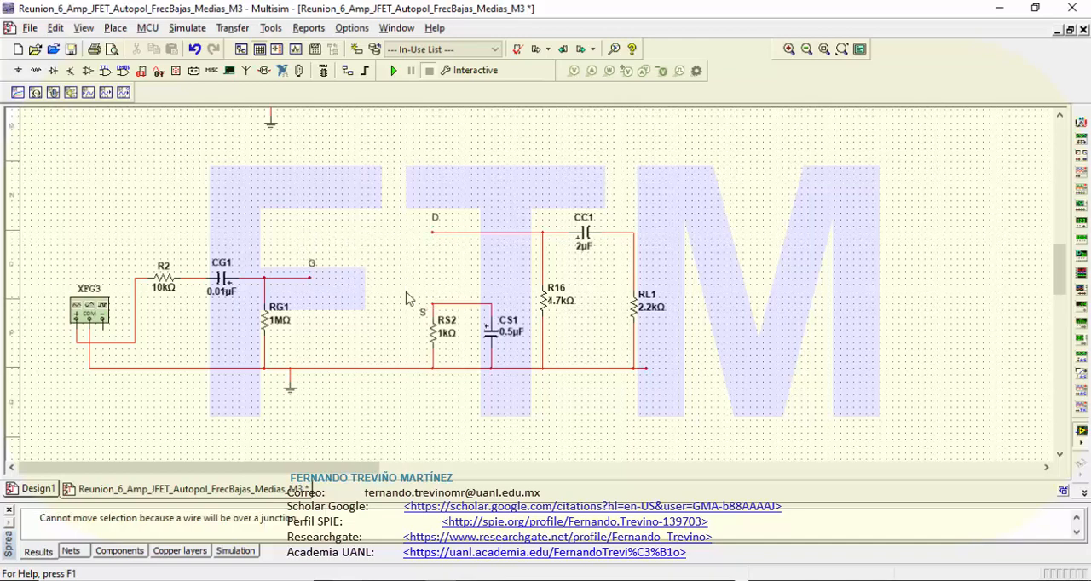
left_click(404, 292)
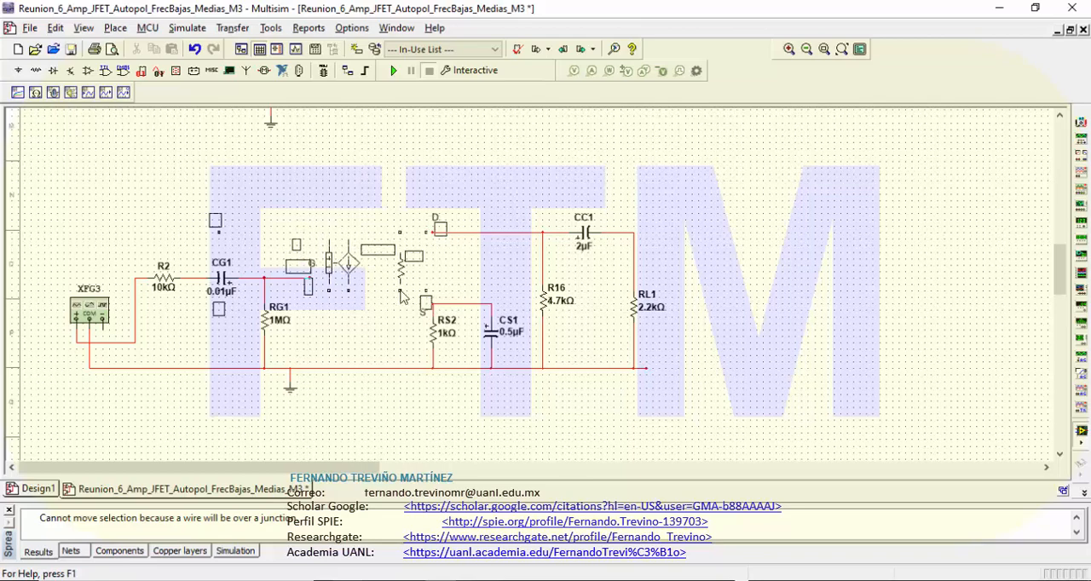
left_click(404, 295)
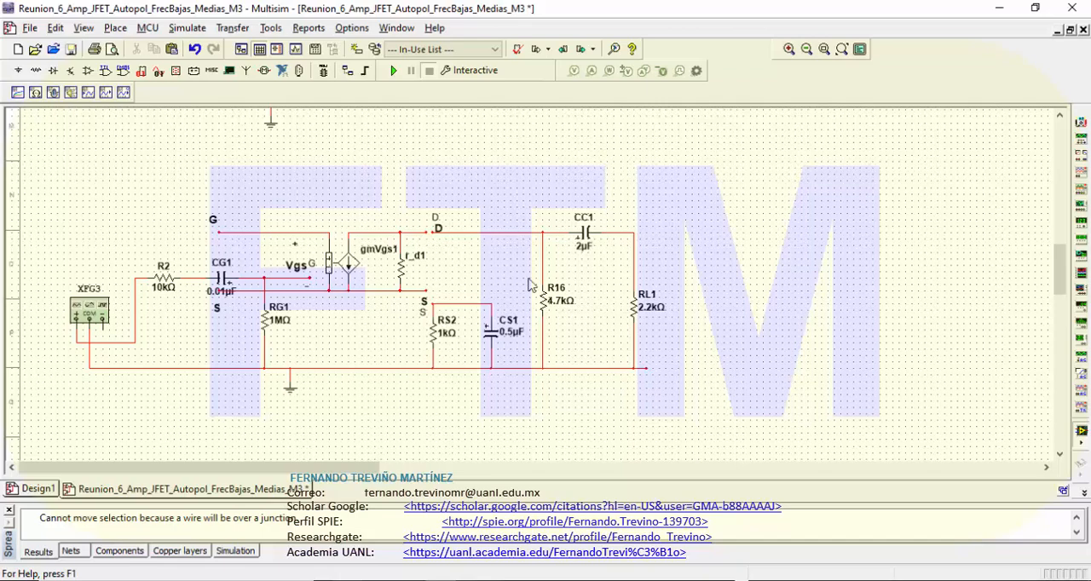
Step: Remove the old D and S labels that duplicate the model's labels, and connect the model's source line to RS2
left_click(435, 219)
left_click(680, 293)
left_click(424, 316)
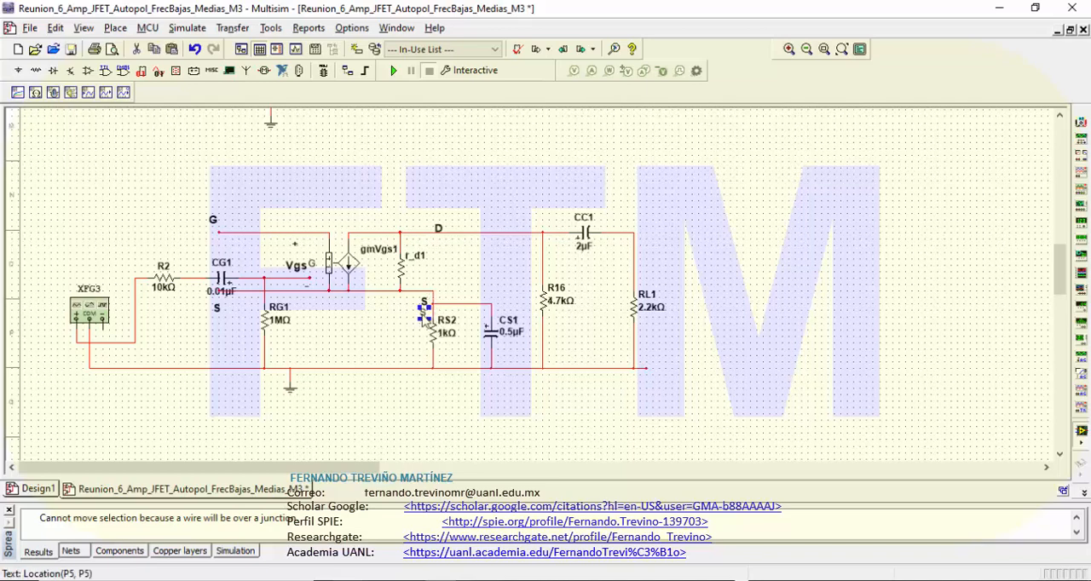
left_click(456, 382)
Step: Raise the wire between the tops of RS2 and CS1 onto the model's source line
left_click(462, 304)
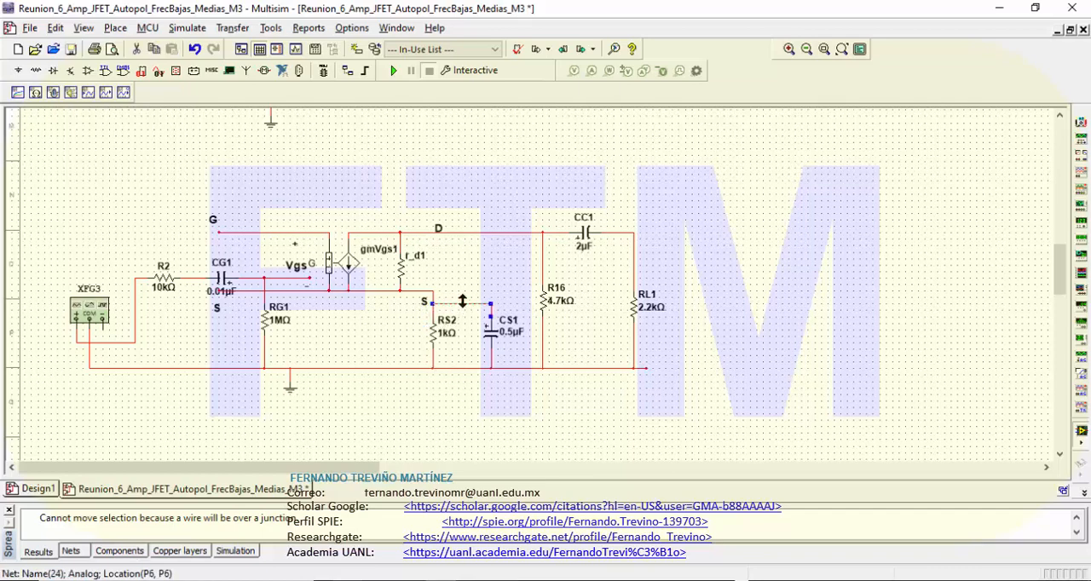
left_click_drag(462, 295, 461, 291)
left_click(377, 343)
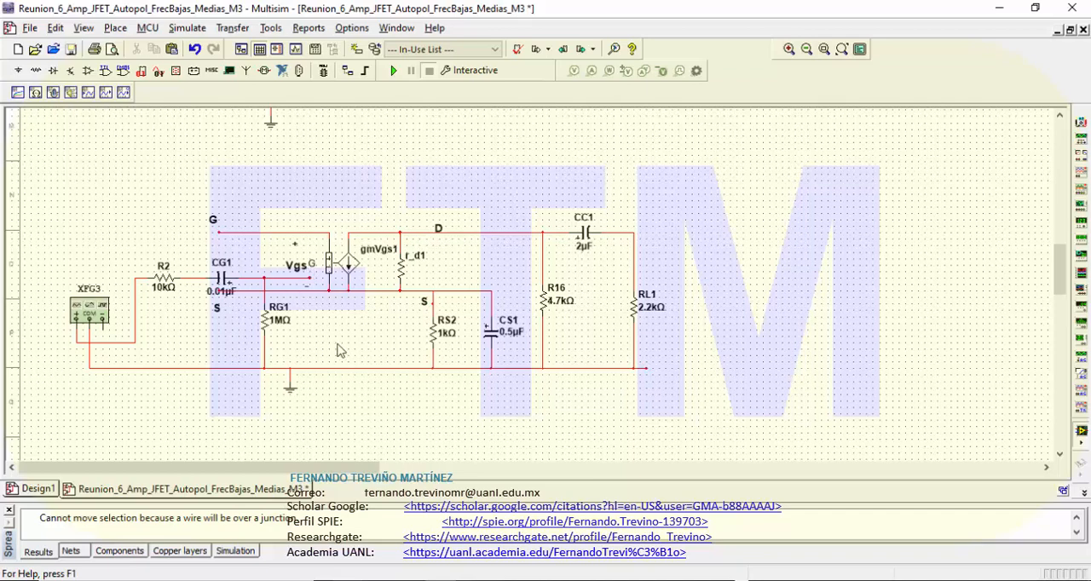
left_click(218, 312)
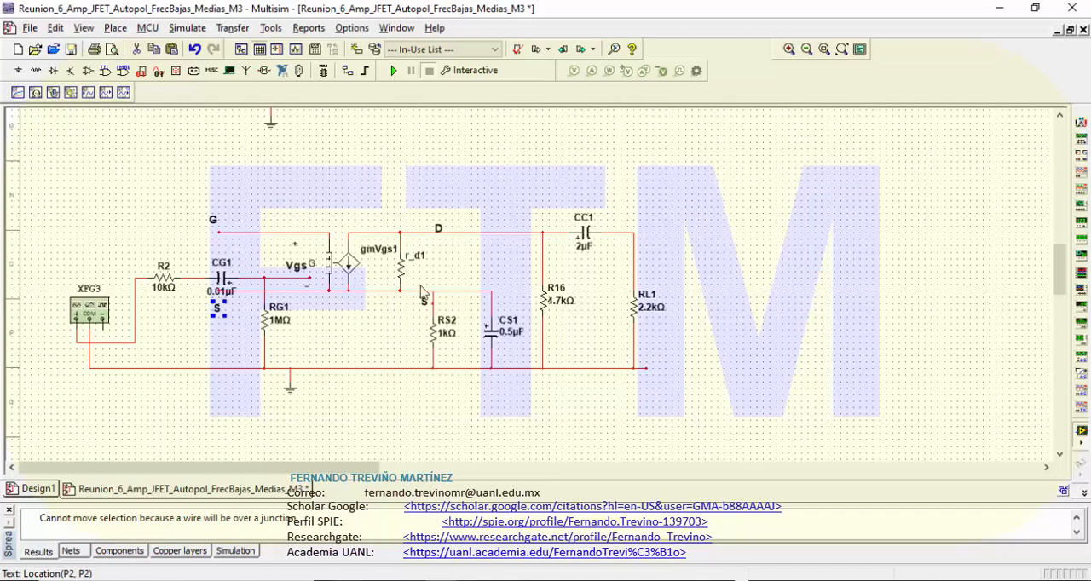
left_click_drag(426, 290, 491, 339)
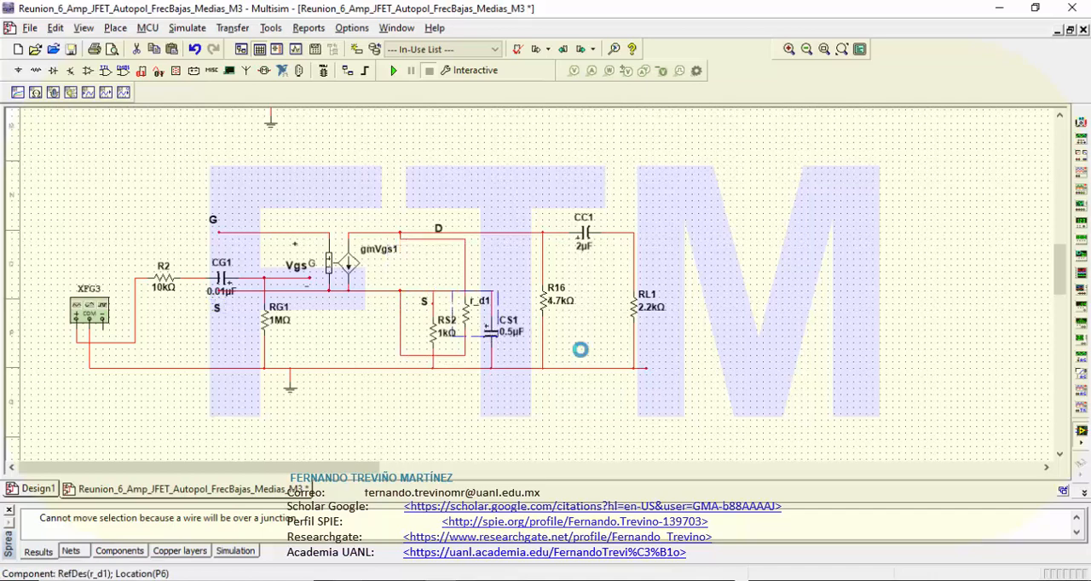
key("ctrl+z")
left_click_drag(422, 288, 465, 311)
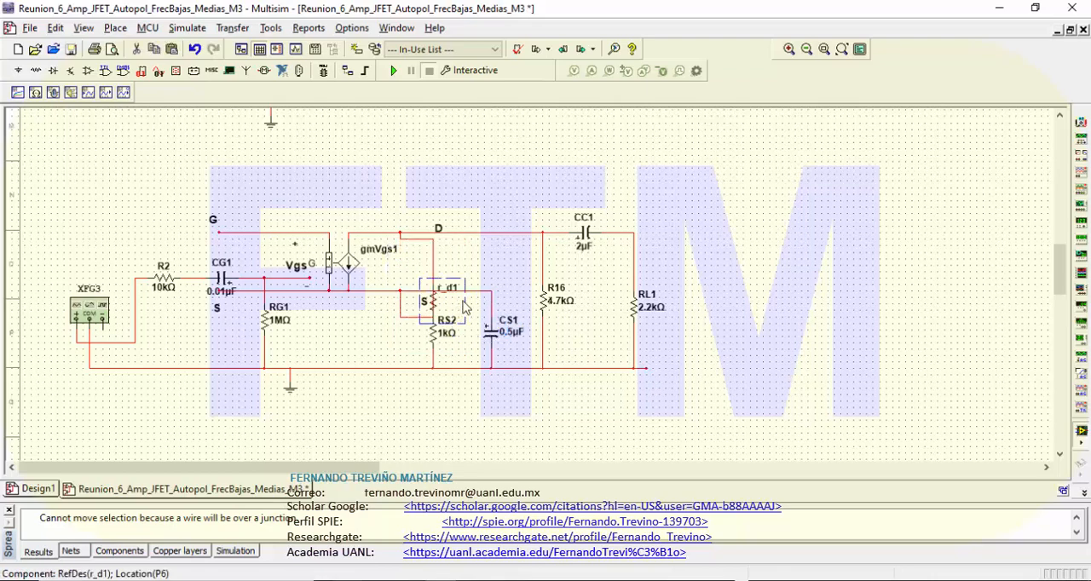
key("ctrl+z")
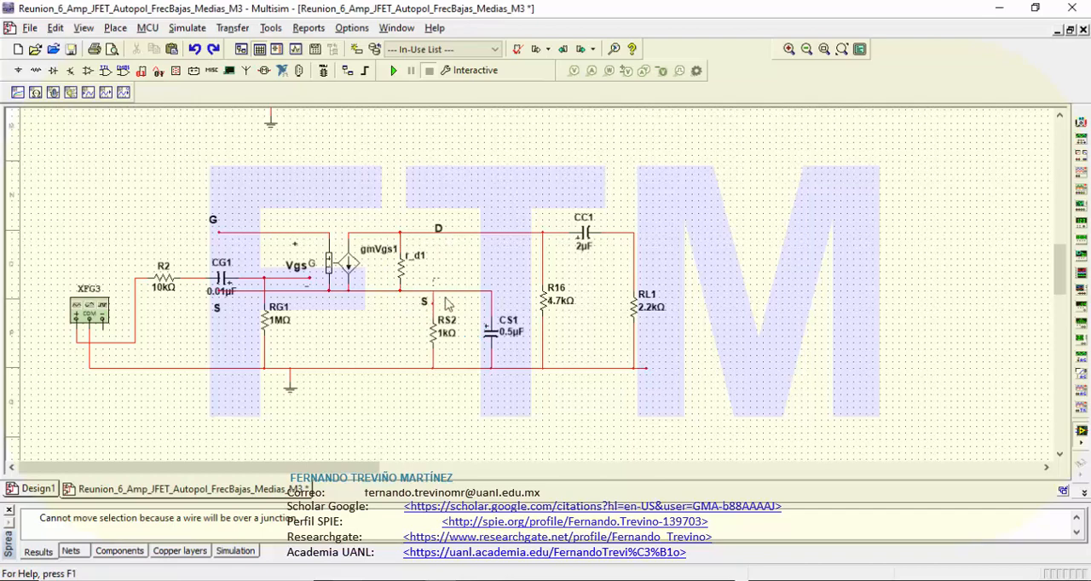
Step: Move resistor RS2 and capacitor CS1 together downward, well below the model's source line
left_click_drag(444, 298, 525, 383)
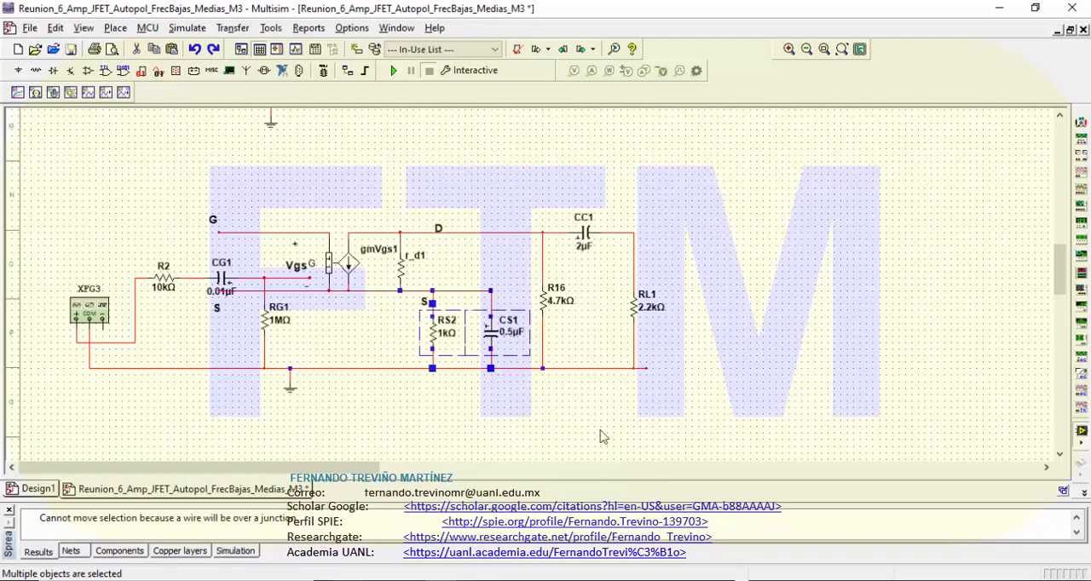
key("Down")
key("Down")
key("Down")
key("Down")
key("Down")
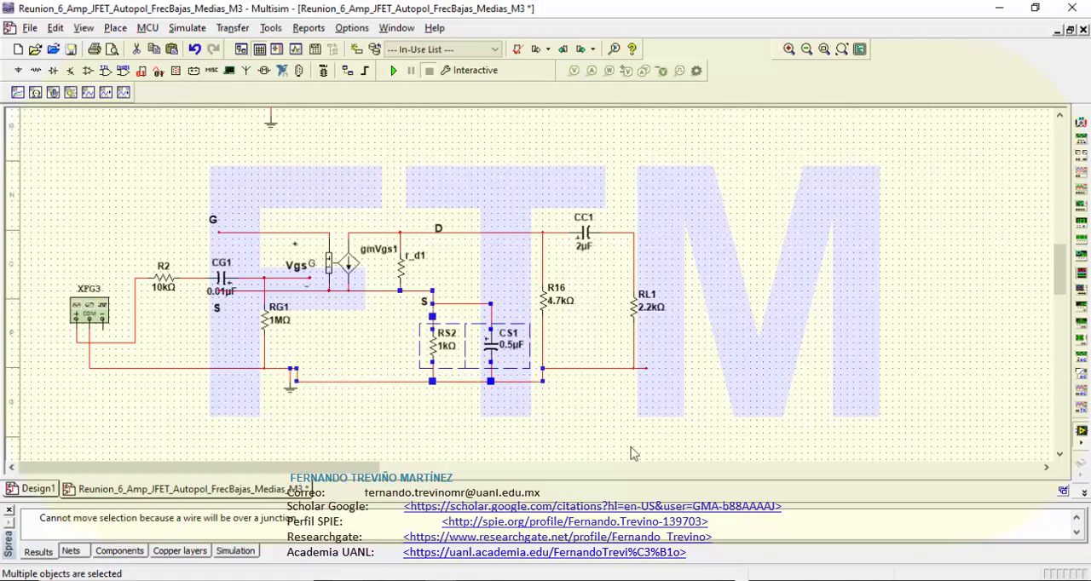
key("Down")
key("Down")
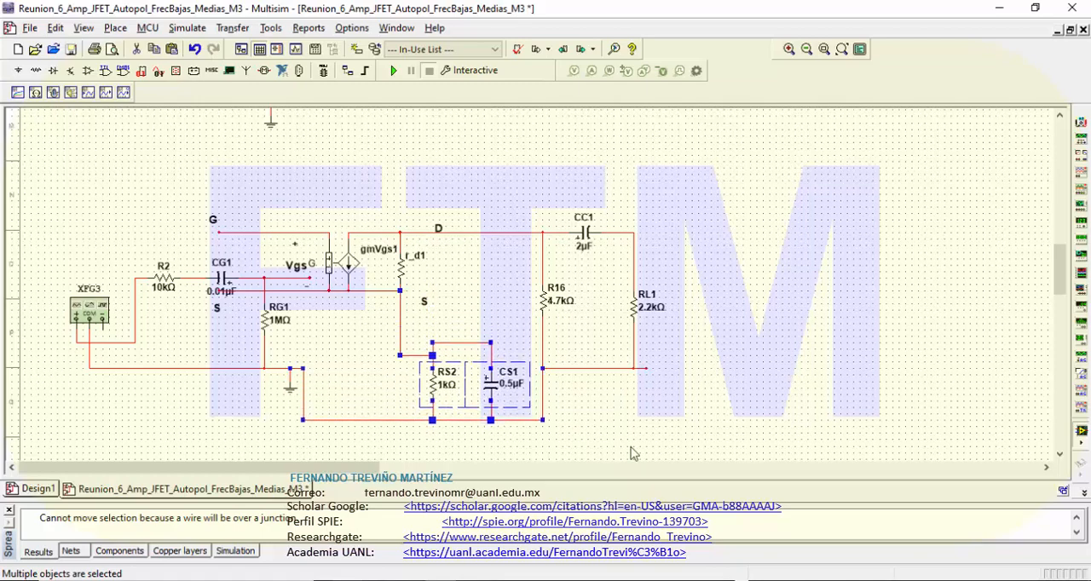
Step: Shift RS2 and CS1 together to the left until they sit on either side of r_d1's vertical line
key("Left")
key("Left")
key("Left")
key("Left")
key("Left")
key("Left")
key("Left")
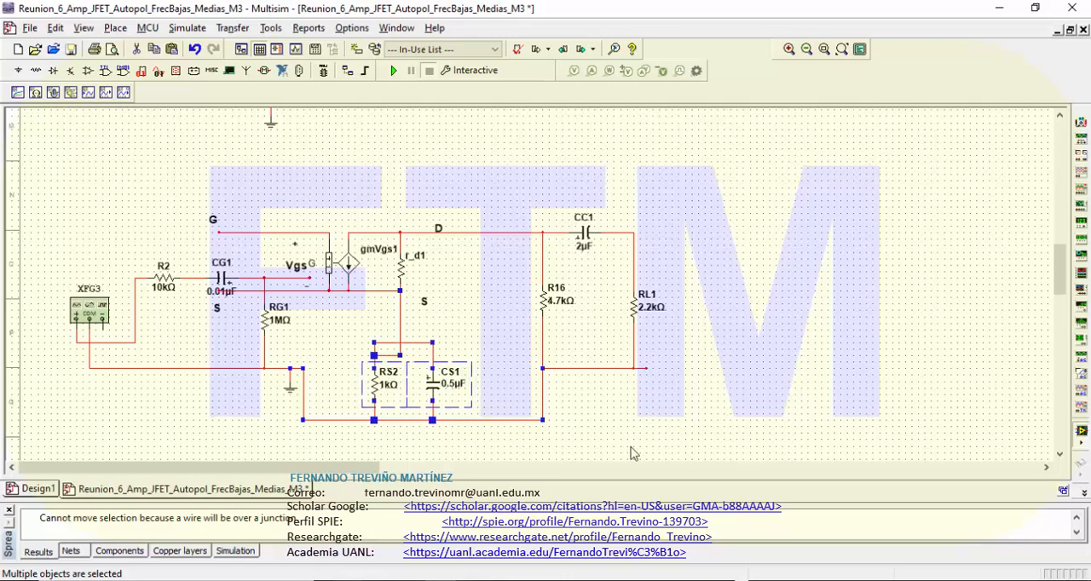
key("Left")
key("Left")
key("Left")
key("Left")
key("Left")
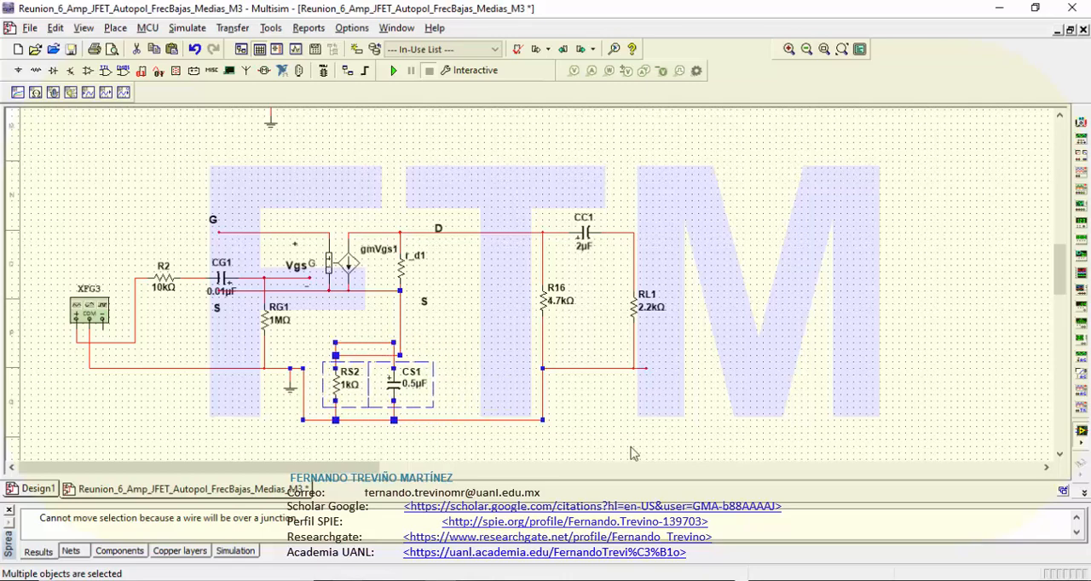
key("Right")
key("Right")
key("Right")
key("Right")
key("Right")
key("Right")
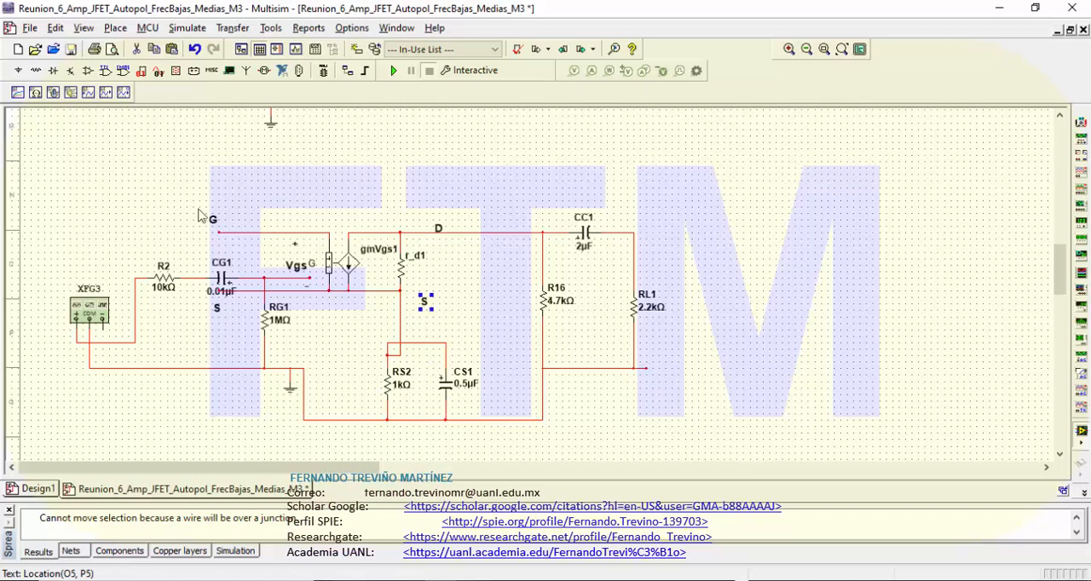
Step: Shift the small-signal model and CG1 to the right, and rewire the source line directly to the wire joining RS2 and CS1
left_click_drag(200, 208, 469, 309)
left_click_drag(350, 265, 414, 265)
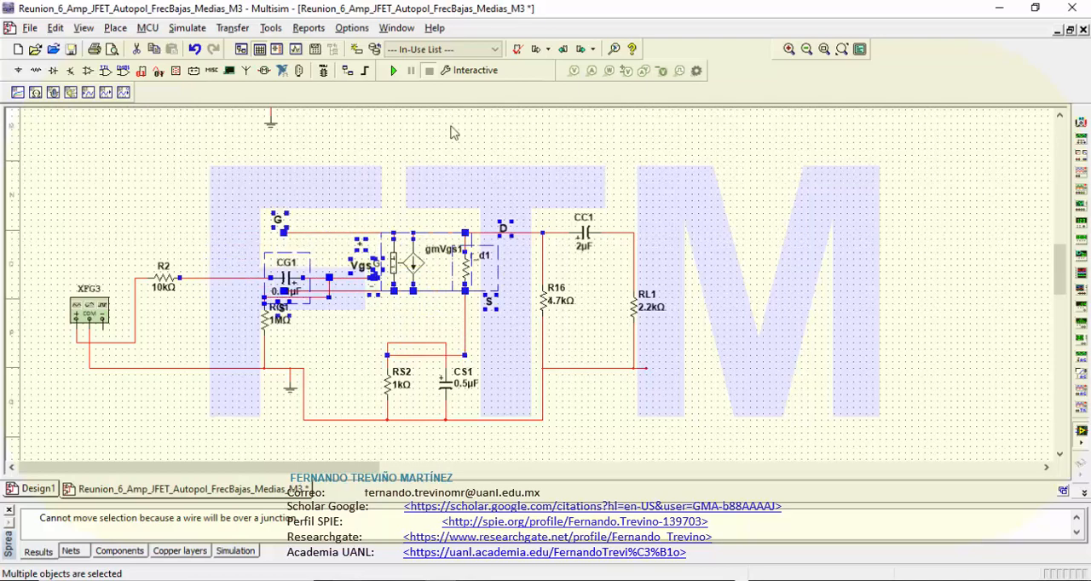
left_click(467, 180)
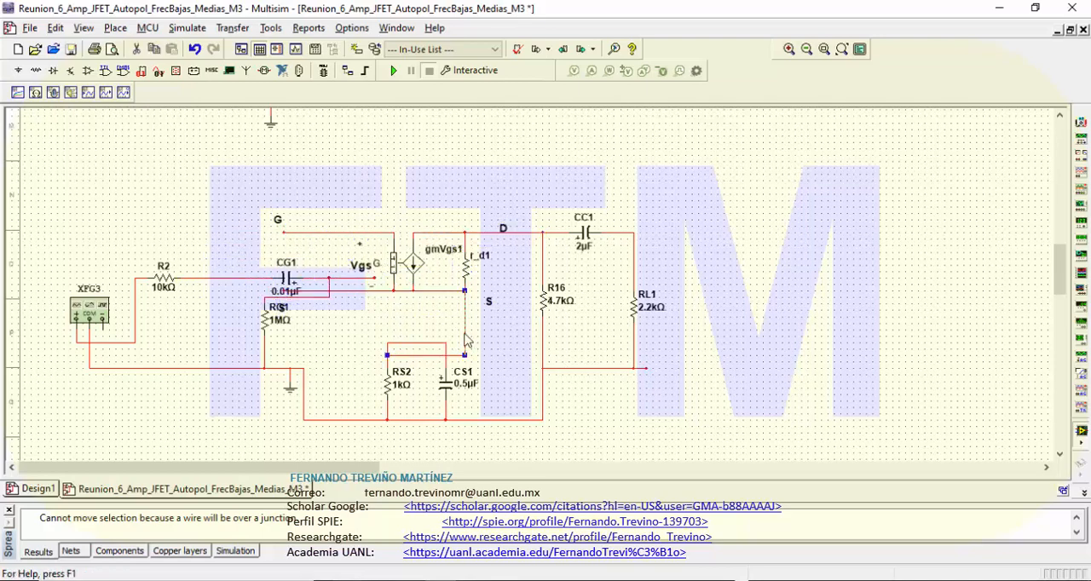
left_click(465, 348)
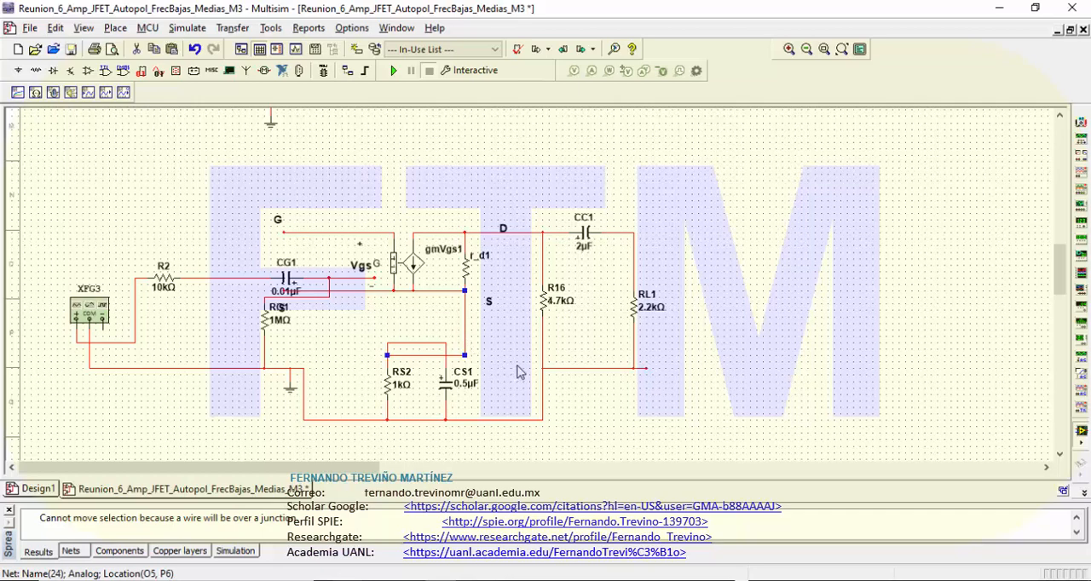
key("Delete")
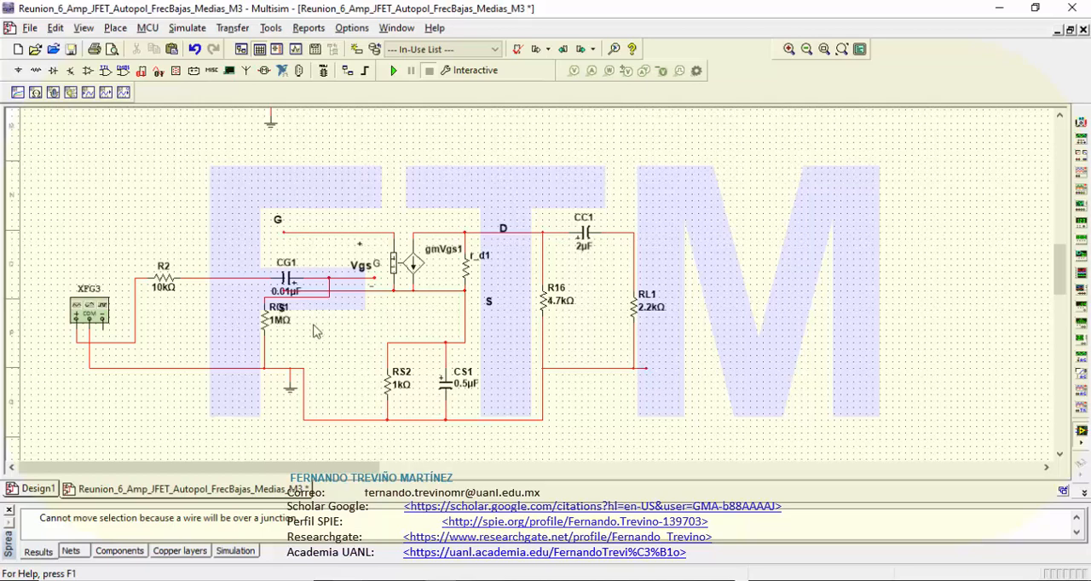
Step: Move R2 and CG1 together up and to the left, in line with the small-signal model's gate line
left_click(286, 319)
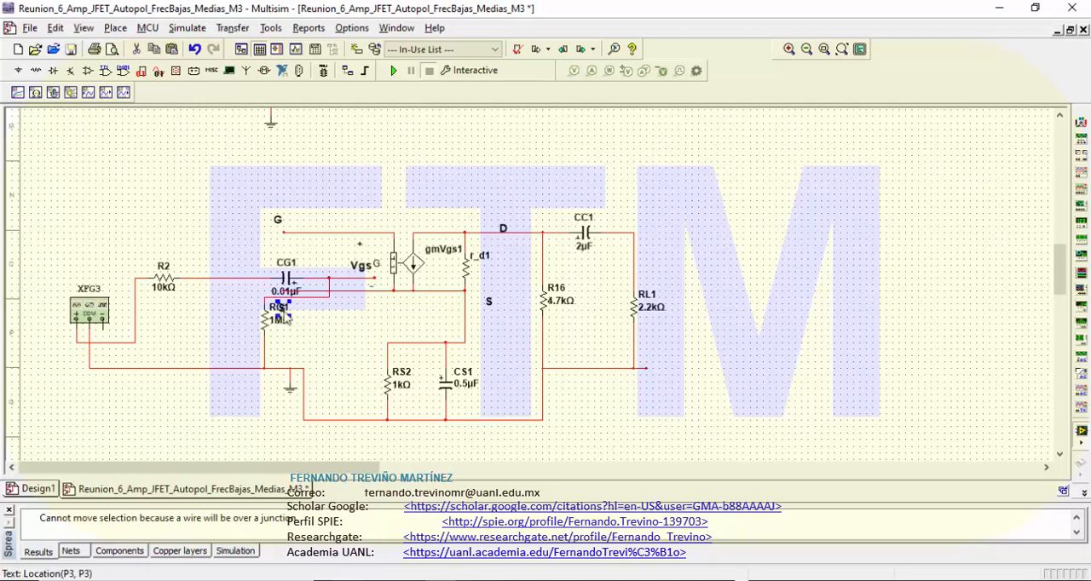
left_click(283, 337)
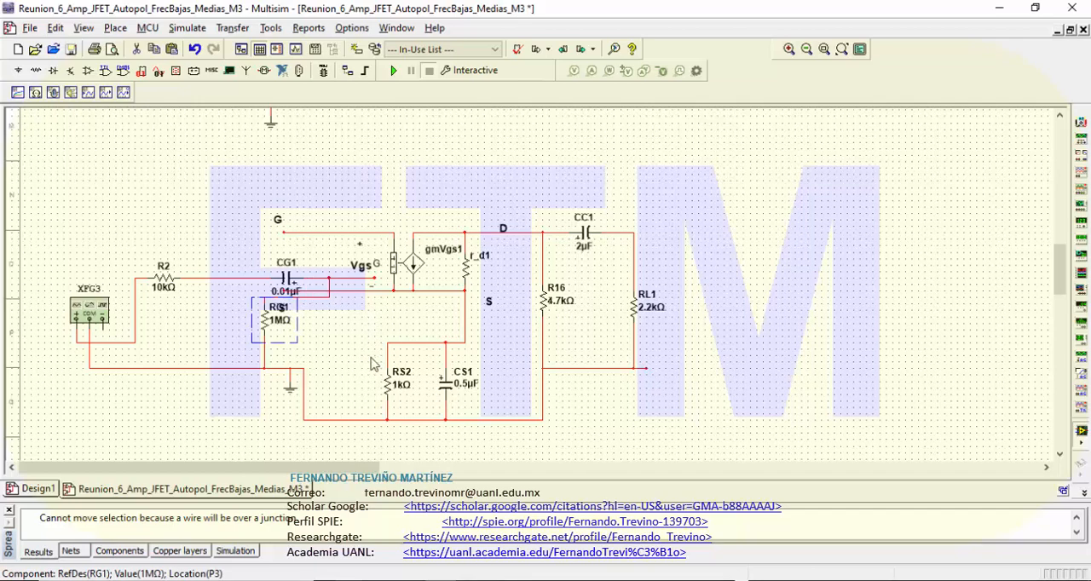
left_click(164, 280)
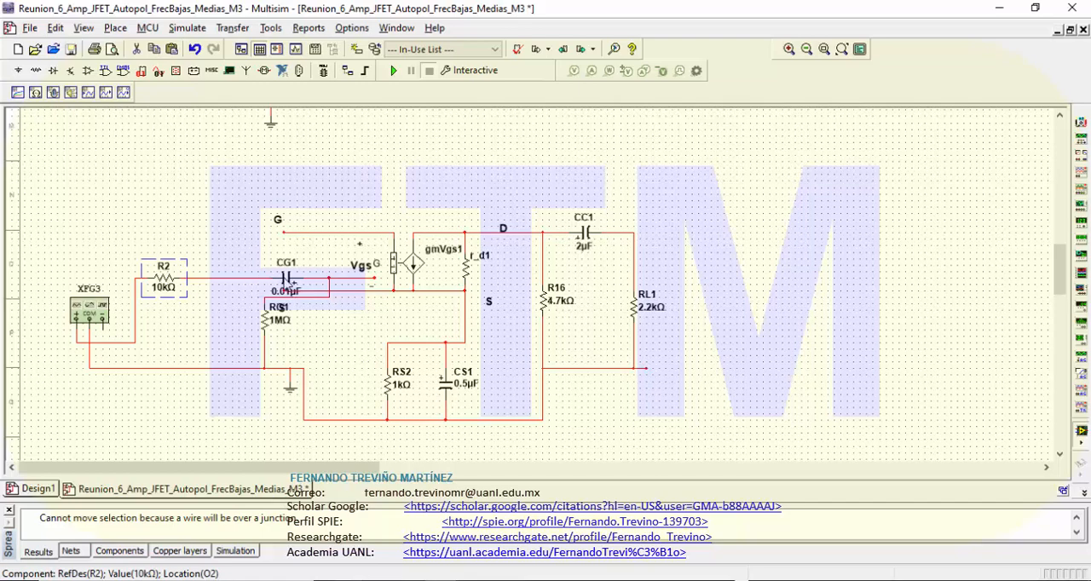
left_click(290, 284, "shift")
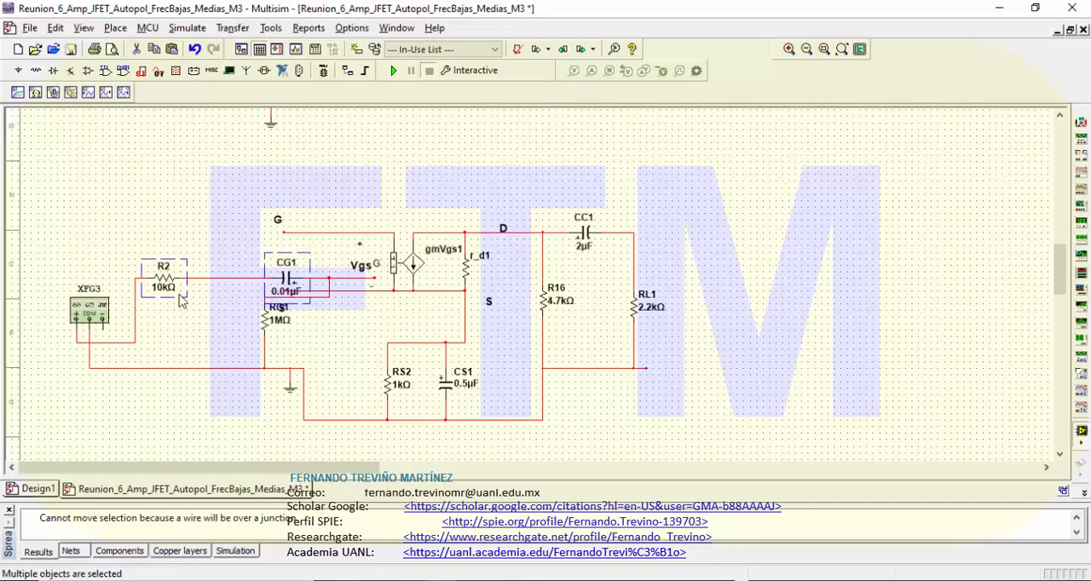
left_click_drag(178, 290, 129, 244)
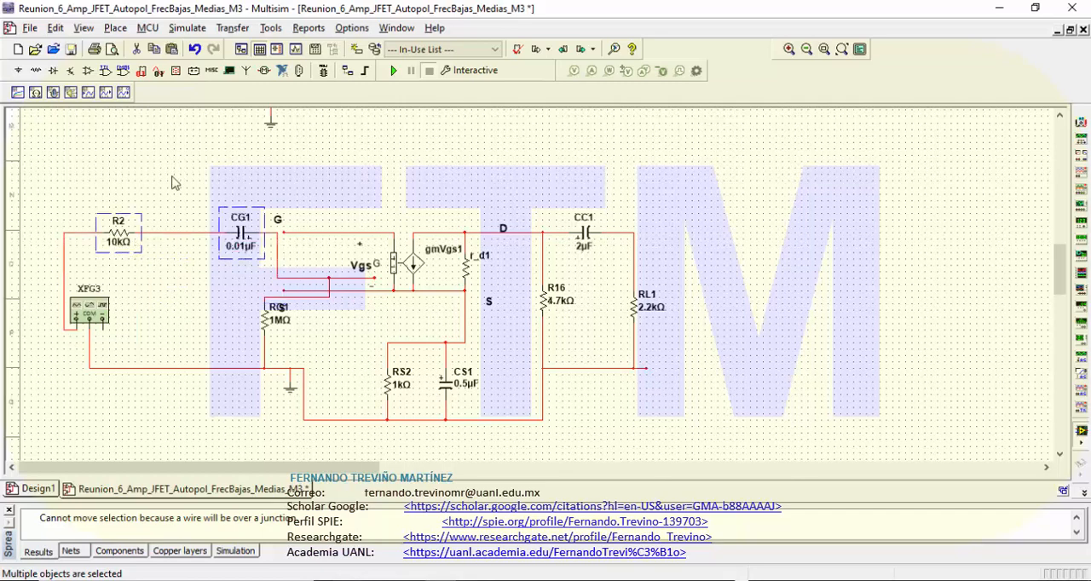
Step: Replace CG1's old output wire with a direct connection to the model's gate terminal, shifting R2 closer to CG1
left_click(277, 270)
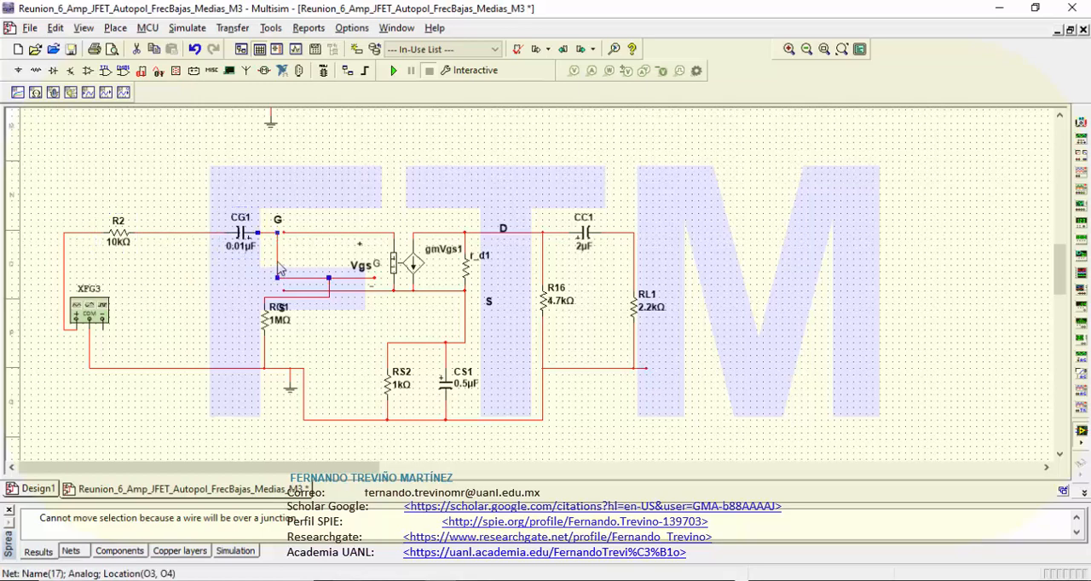
key("Delete")
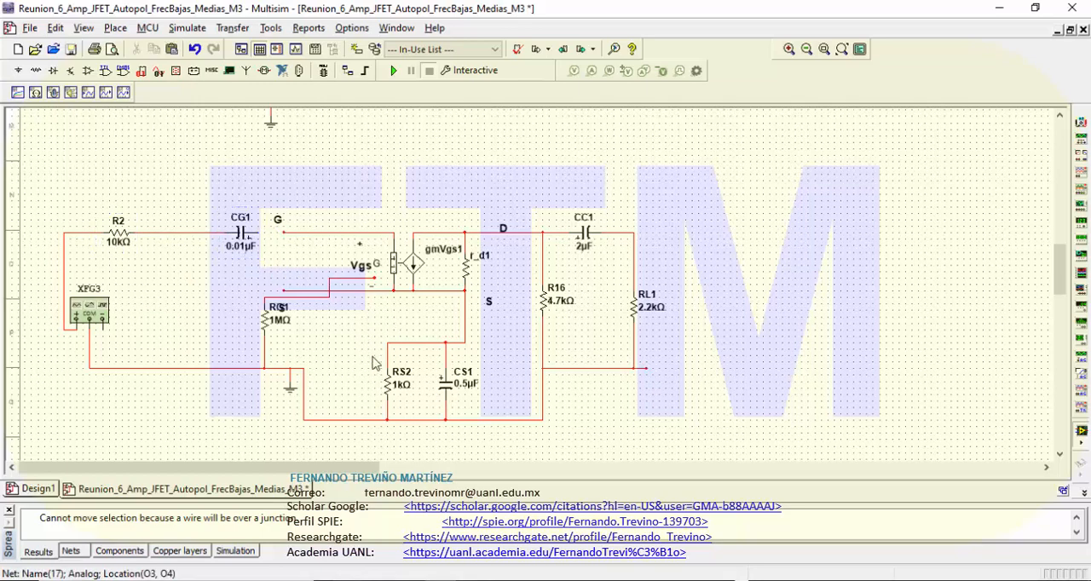
left_click_drag(115, 238, 161, 245)
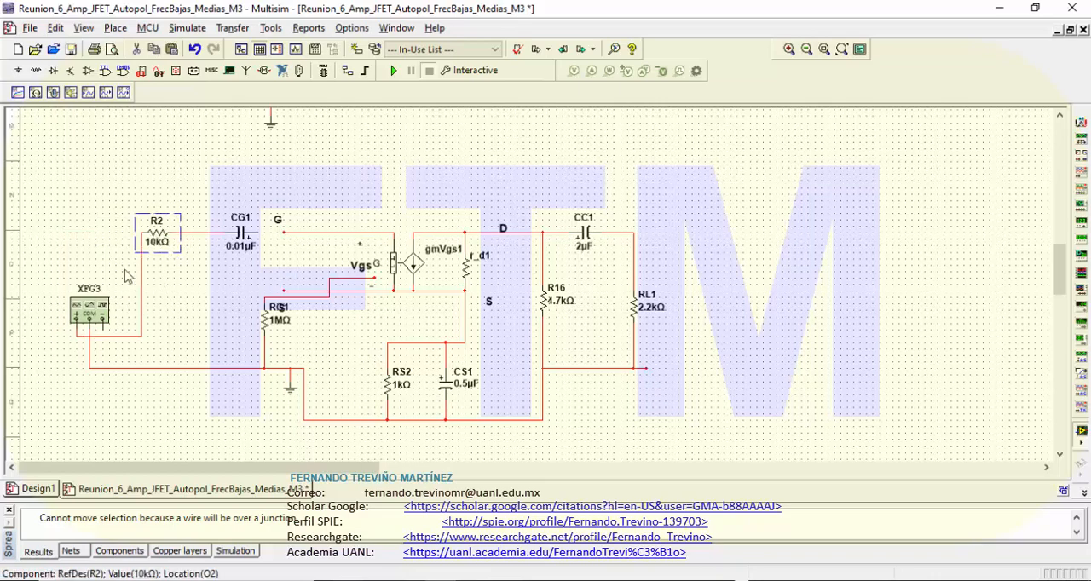
left_click(282, 233)
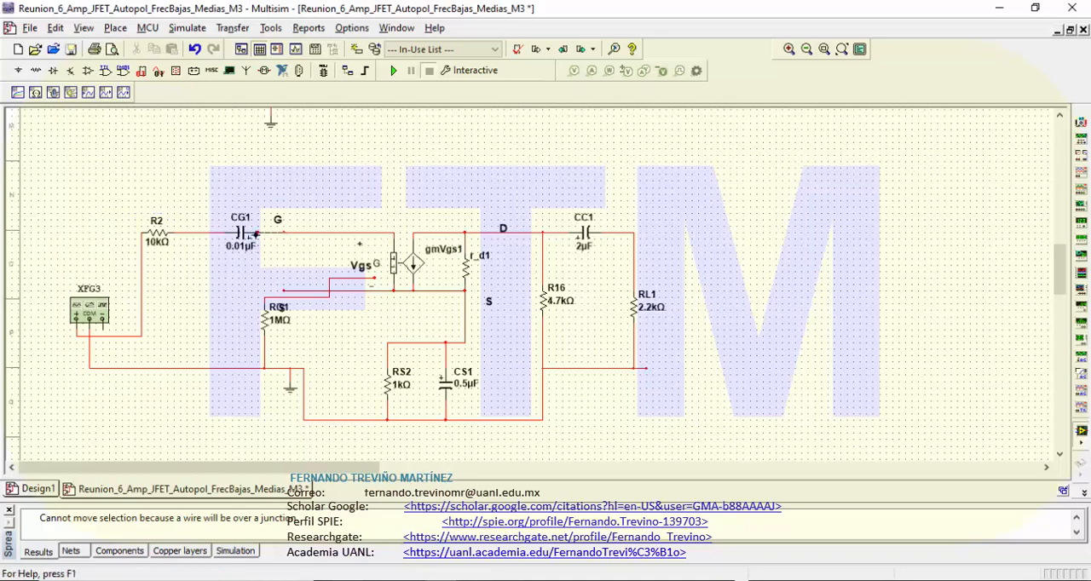
left_click(257, 235)
Step: Rewire the top of RG1 straight up to the gate line and shift CG1 slightly left of that junction
left_click(328, 290)
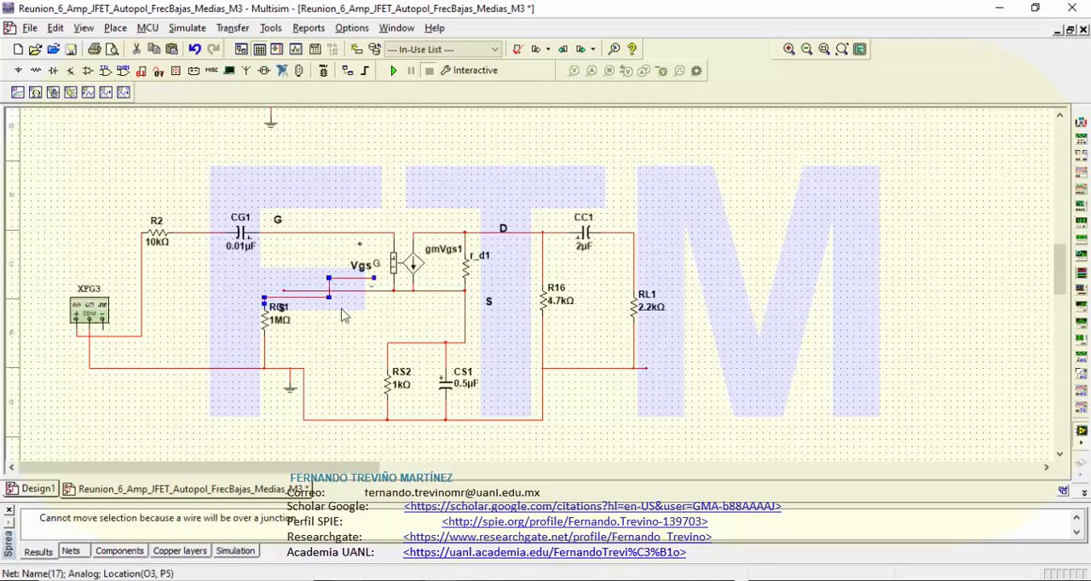
left_click(344, 315)
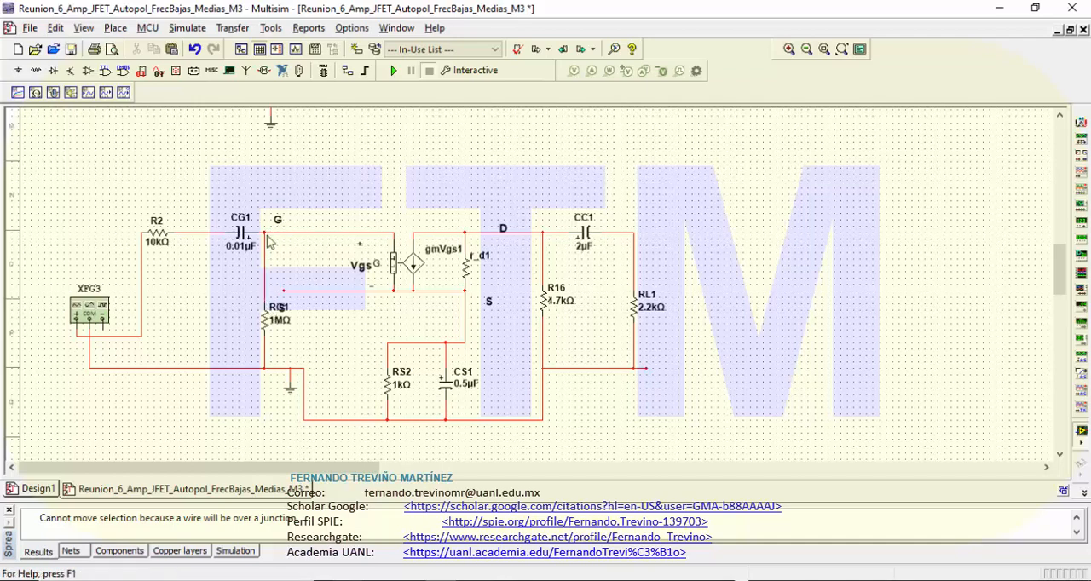
left_click(240, 239)
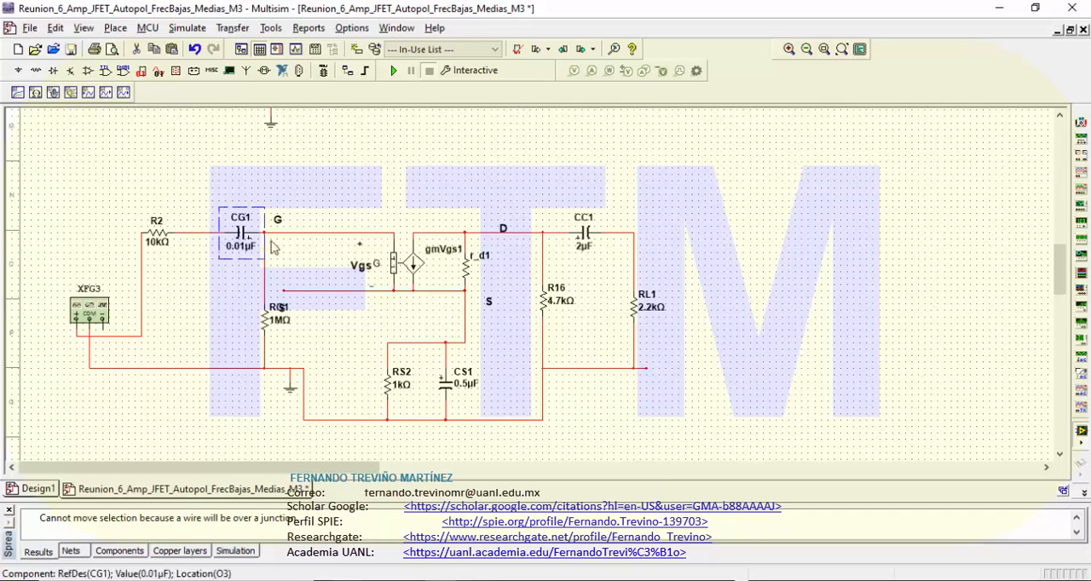
key("Left")
key("Left")
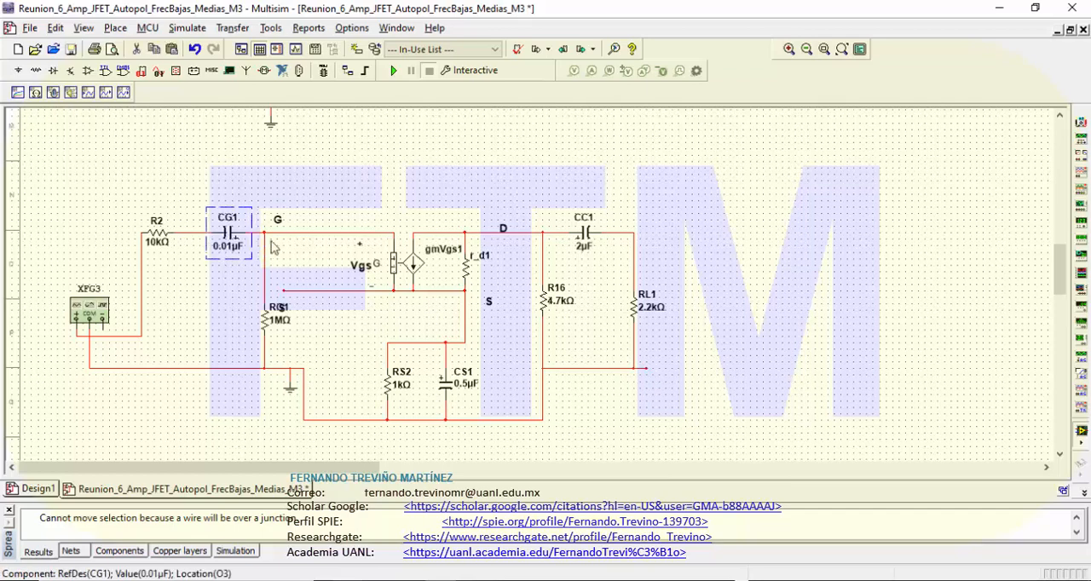
Step: Move the S label overlapping RG1 to the upper left of RS2
left_click(368, 183)
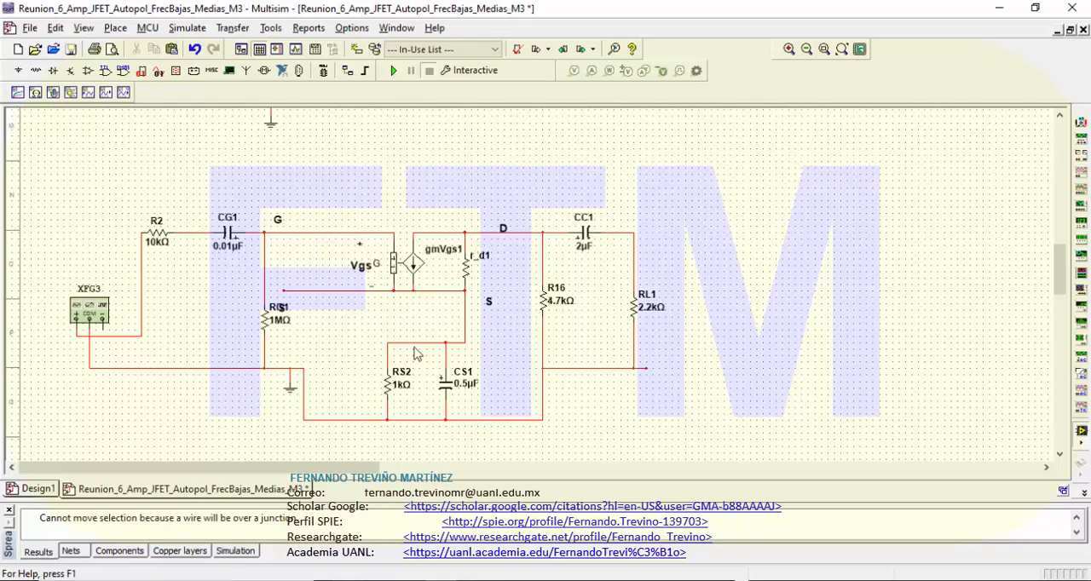
left_click(287, 315)
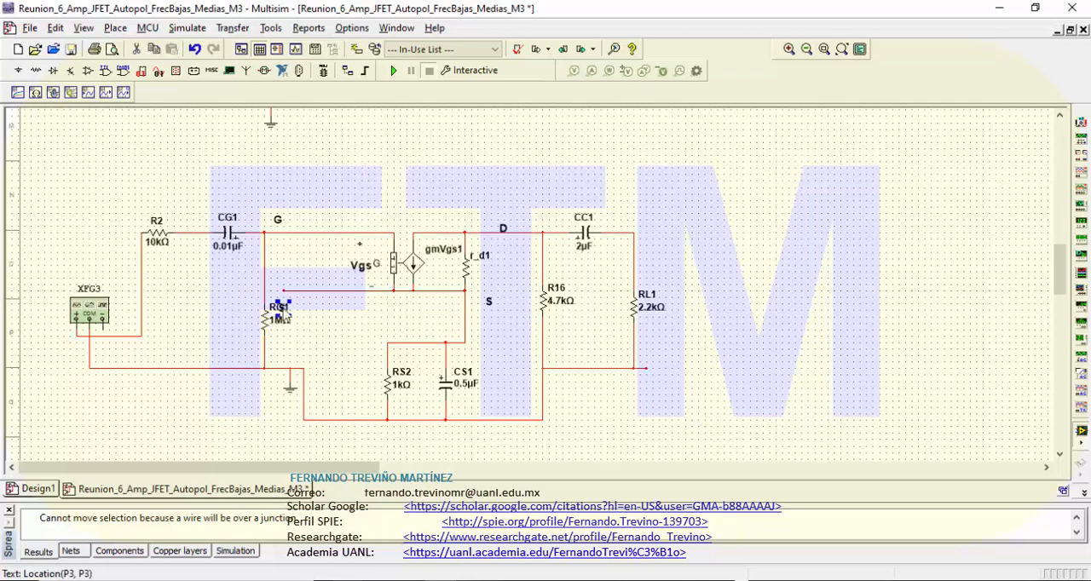
left_click_drag(285, 317, 375, 357)
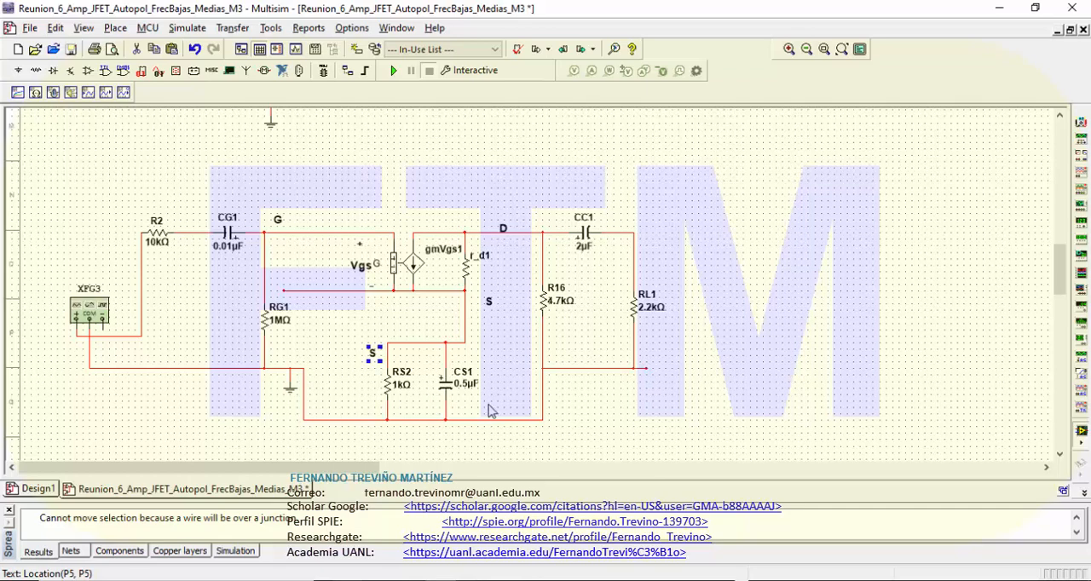
Step: Lower the function generator's return wire to the level of the bottom ground line and move the ground symbol below it
left_click(214, 369)
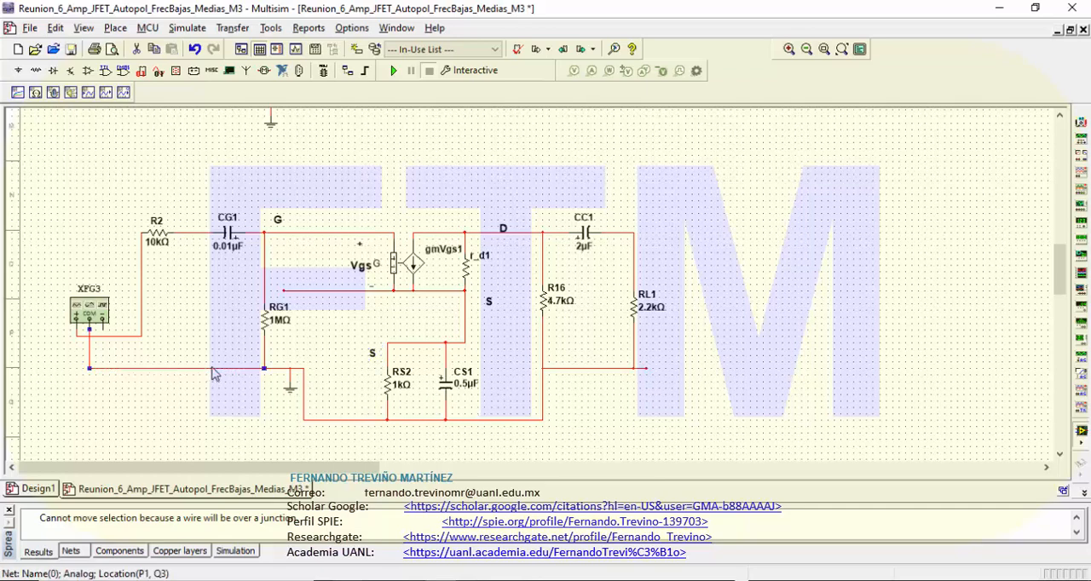
left_click_drag(212, 371, 205, 419)
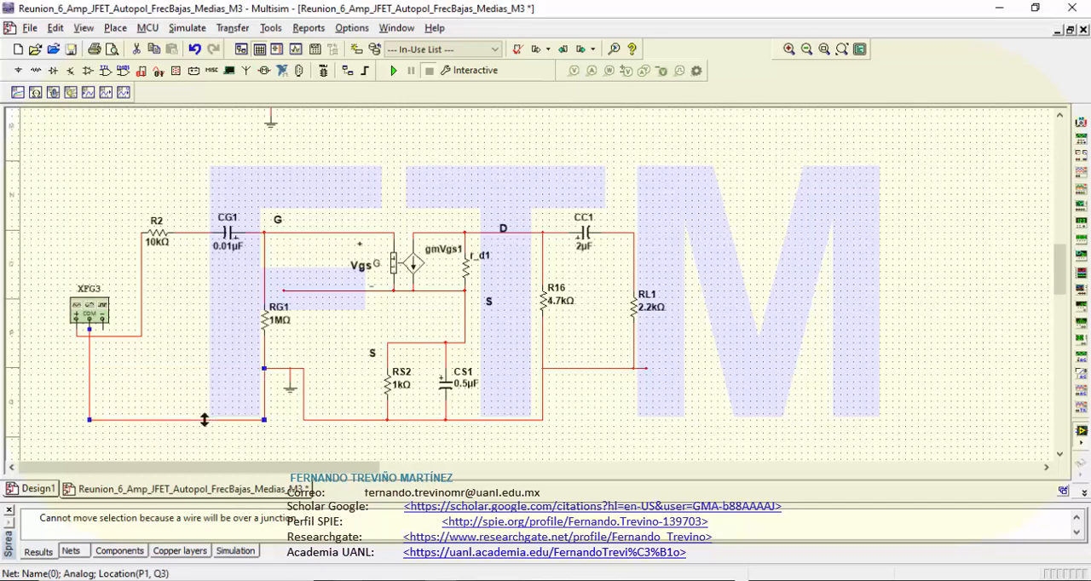
left_click(290, 371)
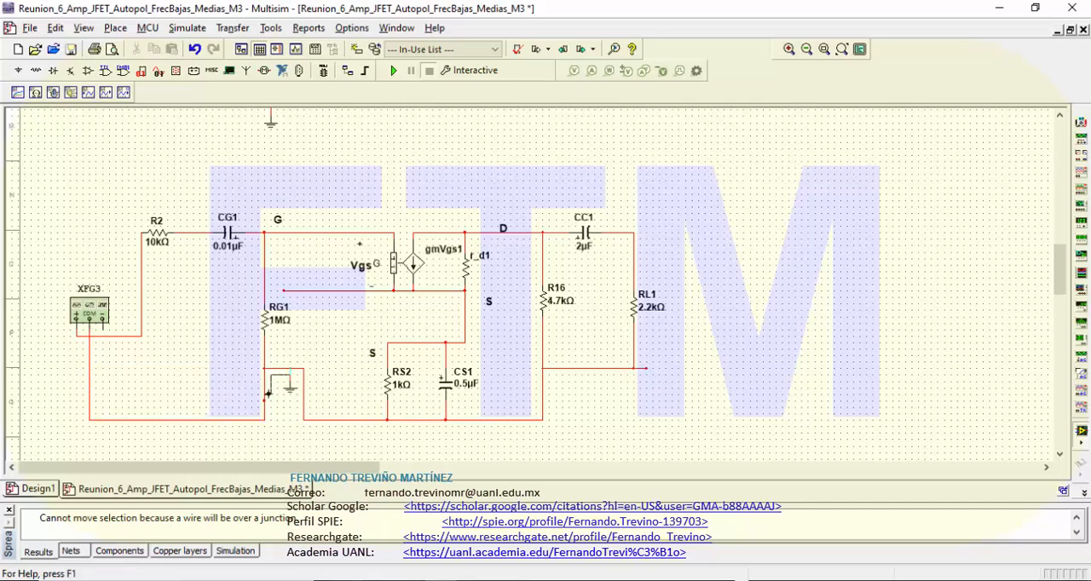
left_click(264, 368)
left_click_drag(289, 377, 290, 445)
left_click(331, 447)
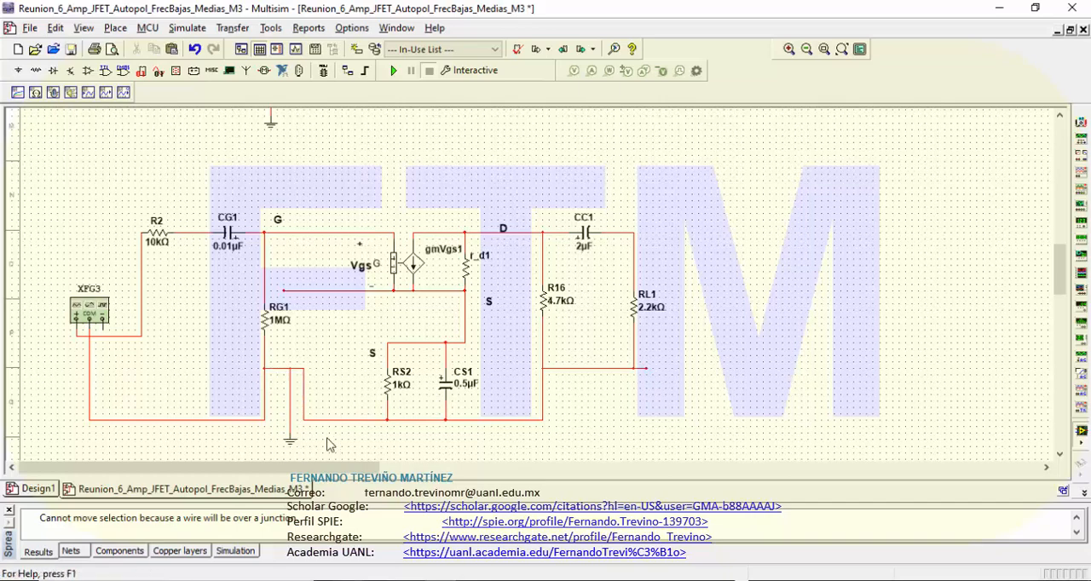
Step: Delete the leftover wire loop at the ground symbol and wire the bottom of RS2 straight to RG1's return line
left_click(284, 368)
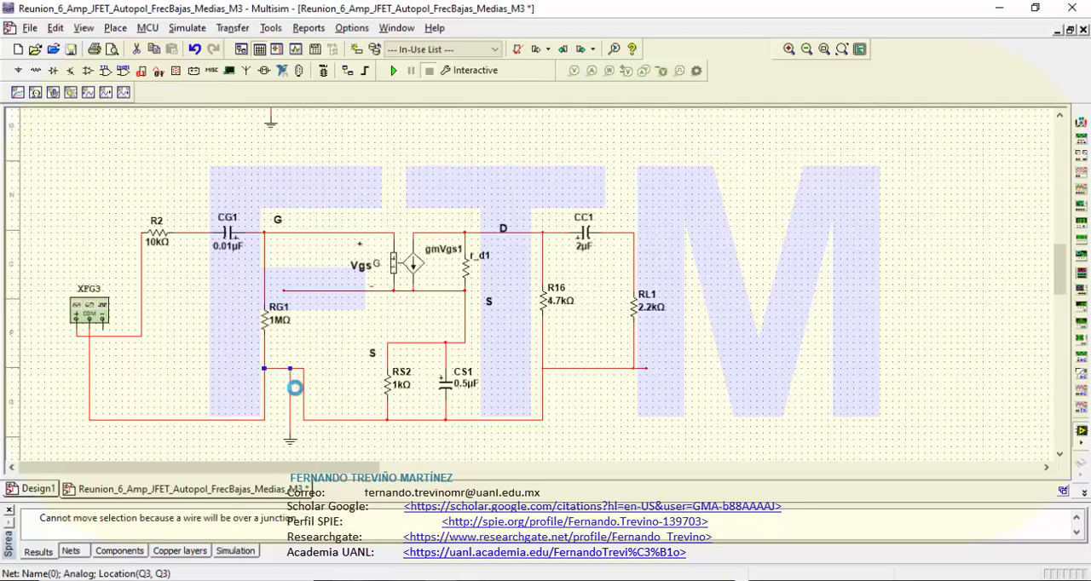
key("Delete")
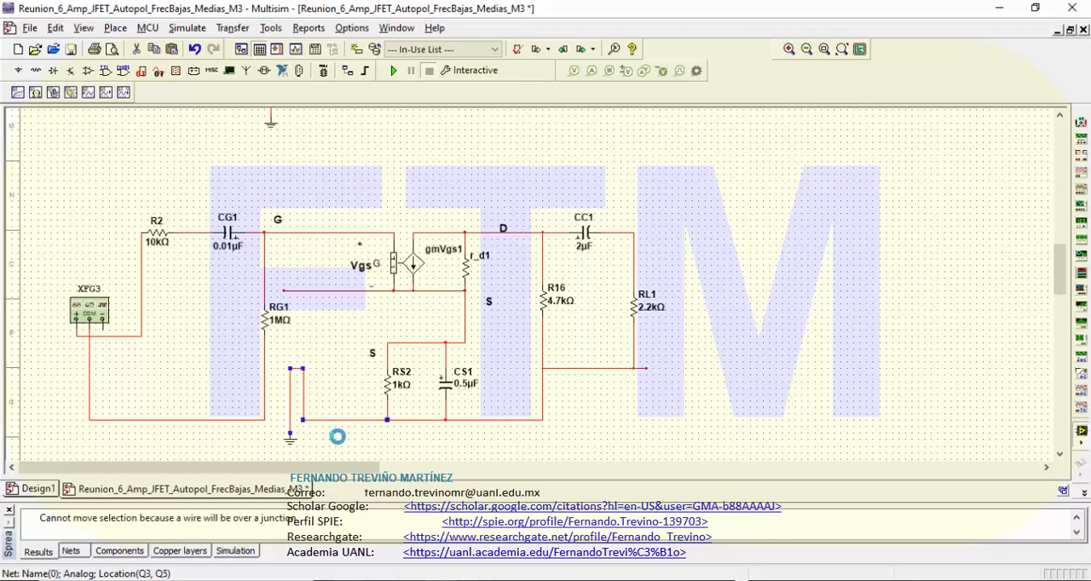
key("Delete")
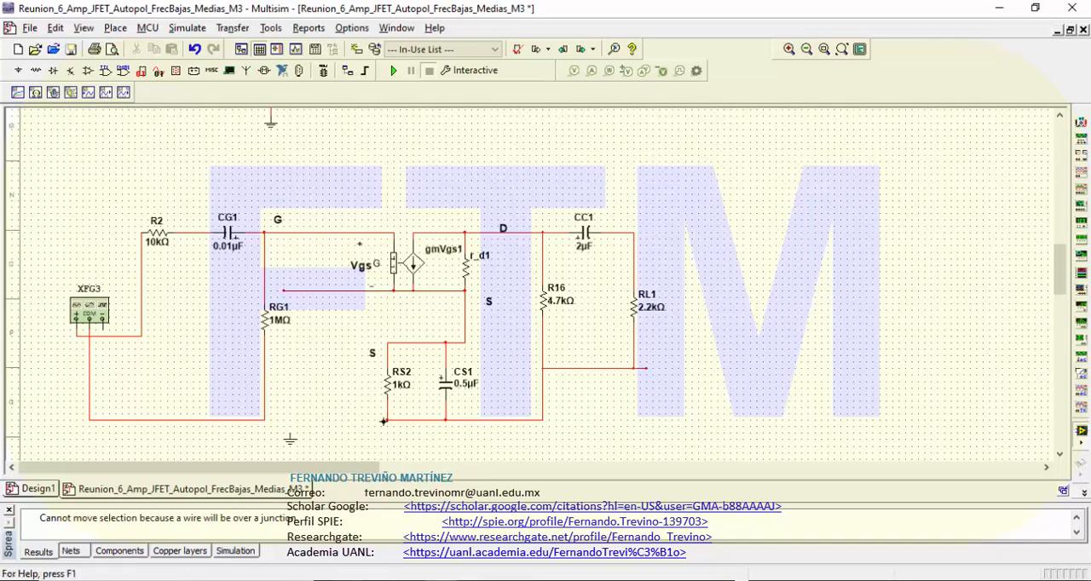
left_click(383, 421)
left_click(263, 420)
Step: Shift the ground symbol to between RG1 and RS2 and connect it to the common return line
left_click_drag(288, 445, 321, 436)
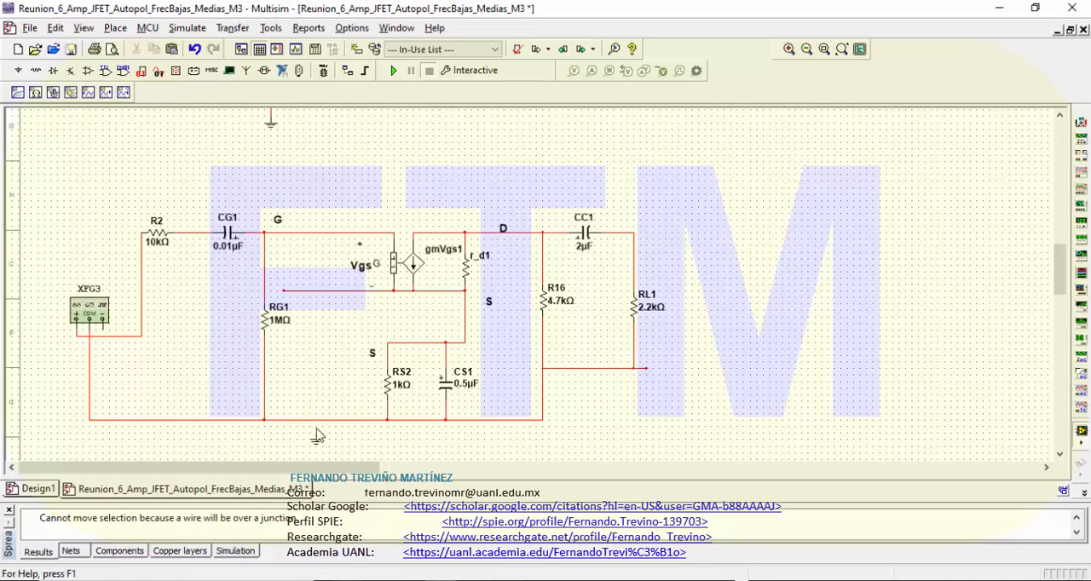
left_click_drag(315, 436, 313, 425)
left_click(317, 422)
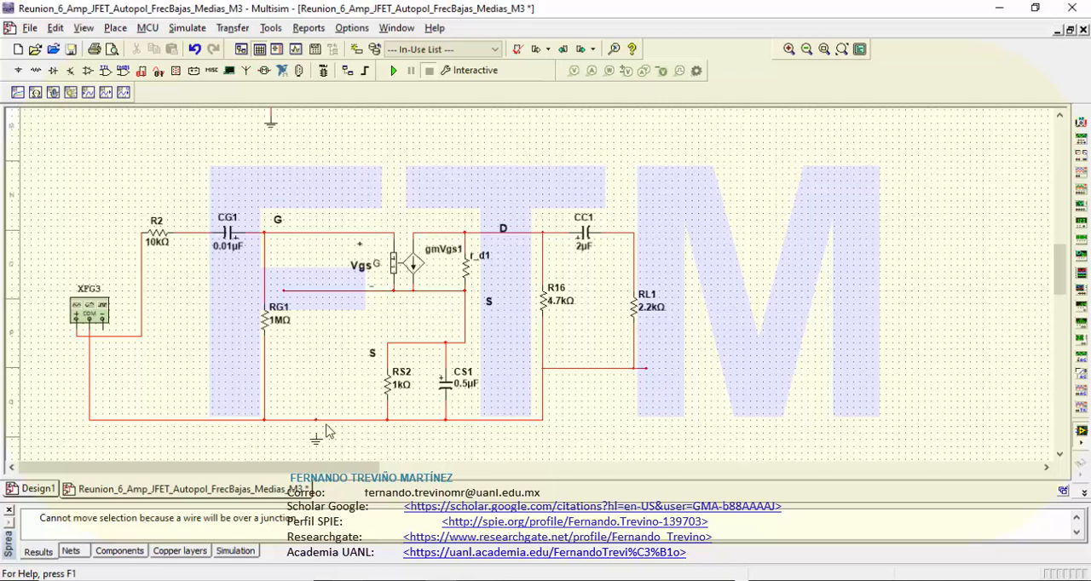
Step: Delete the loose left end of the model's source line and wire its left node down to the wire above RS2
left_click(347, 292)
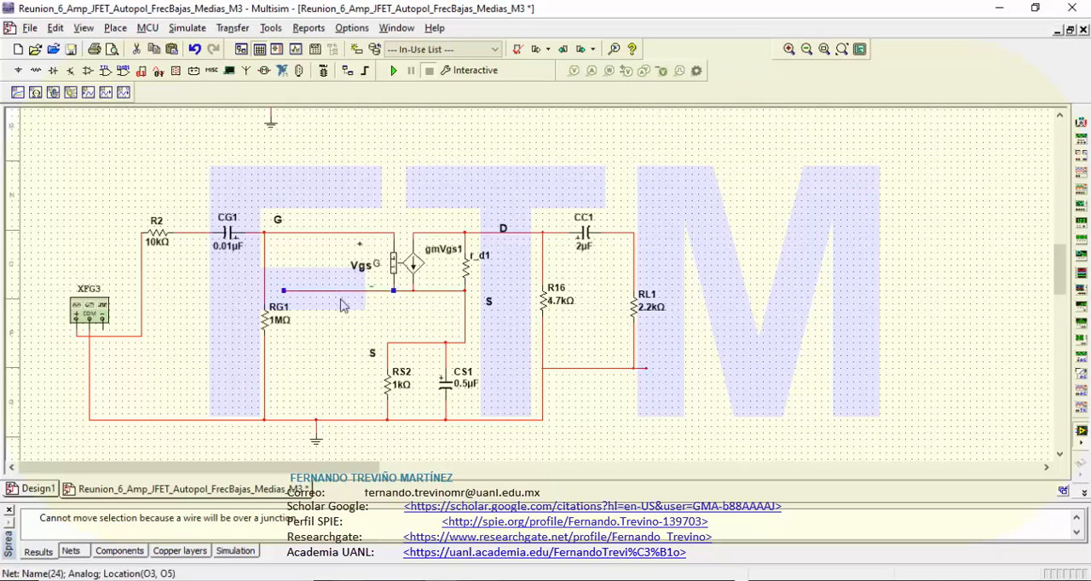
key("Delete")
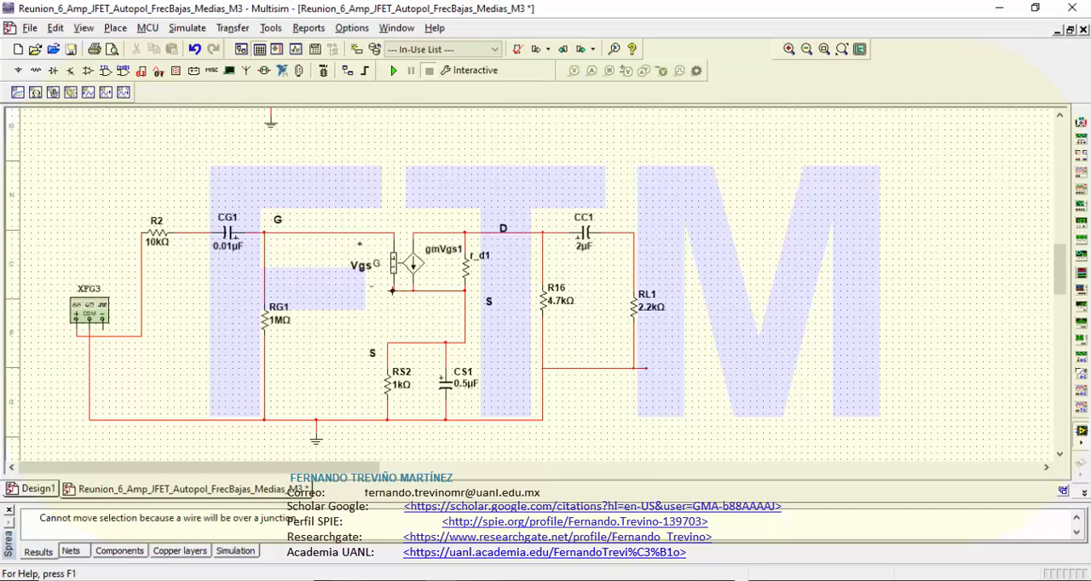
left_click(391, 344)
Step: Shift RS2 right to align with the model's left source wire and rewire its bottom straight to the ground line
left_click(391, 399)
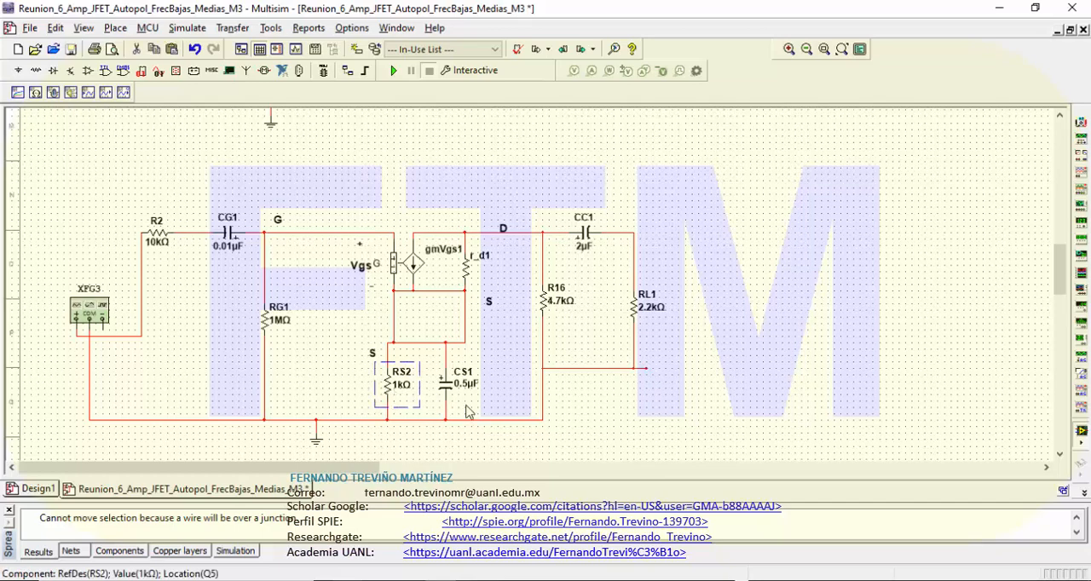
key("Right")
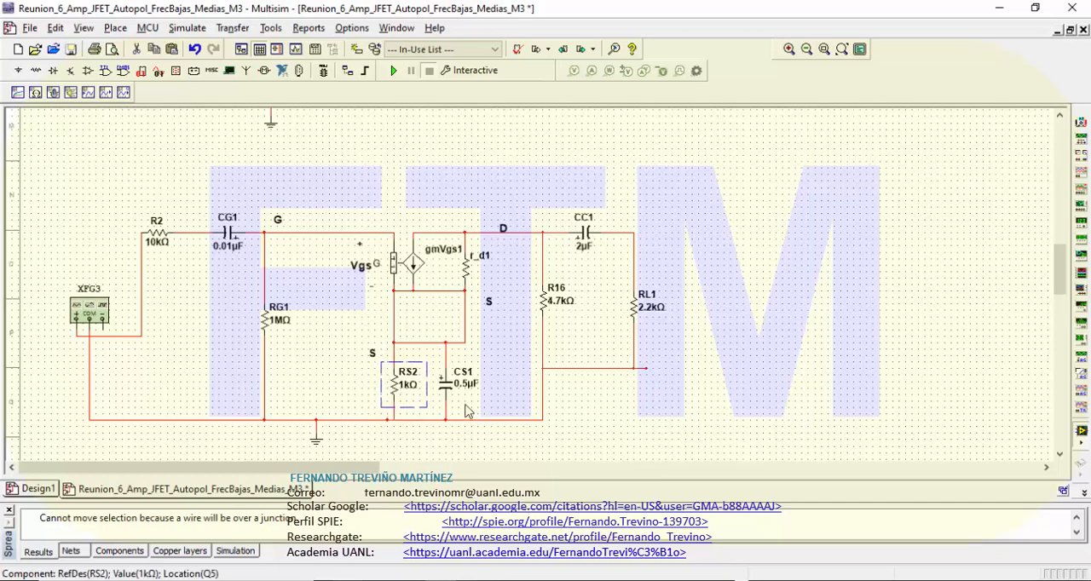
left_click(343, 378)
left_click(392, 415)
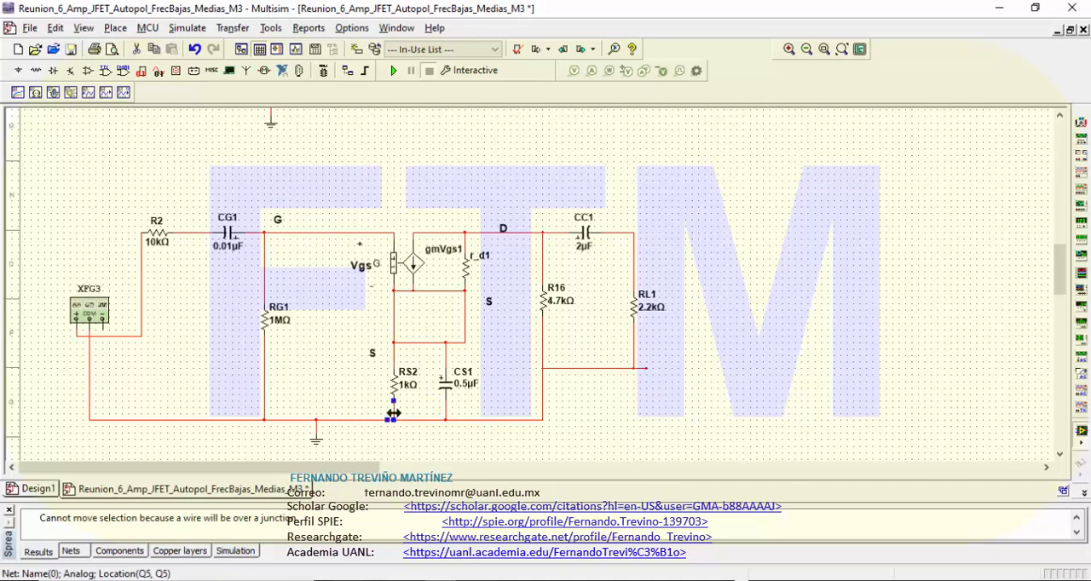
key("Delete")
left_click(393, 402)
left_click(394, 420)
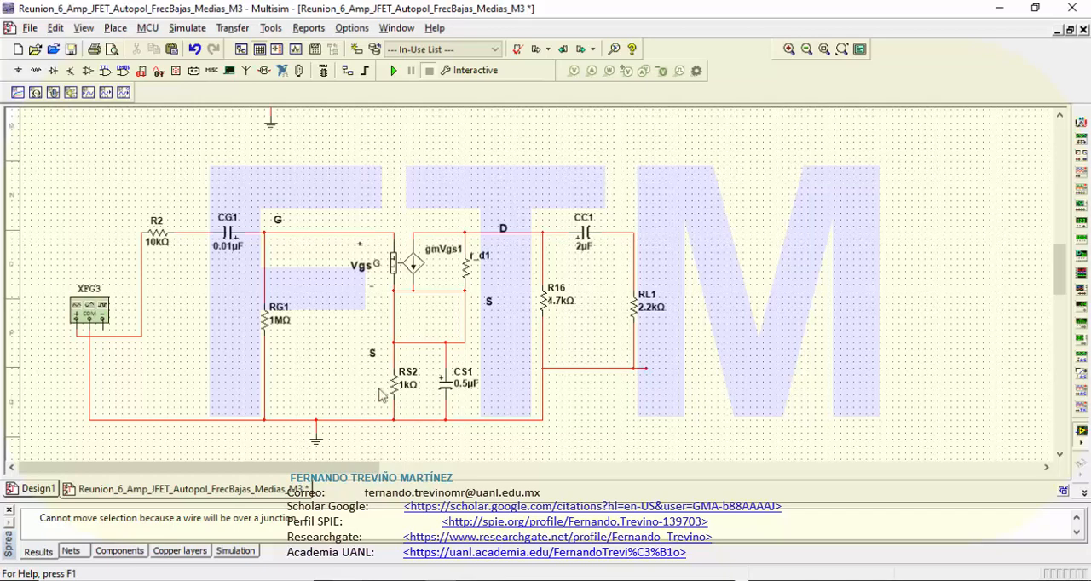
Step: Move the two S labels to either end of the wire joining RS2 and CS1
left_click(374, 355)
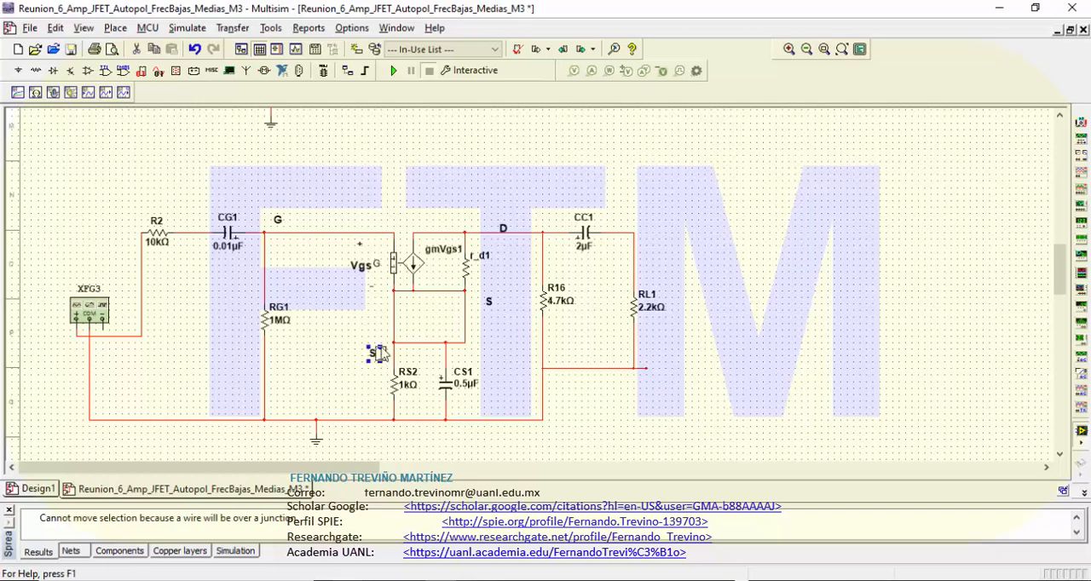
left_click_drag(381, 355, 387, 355)
left_click_drag(488, 303, 478, 343)
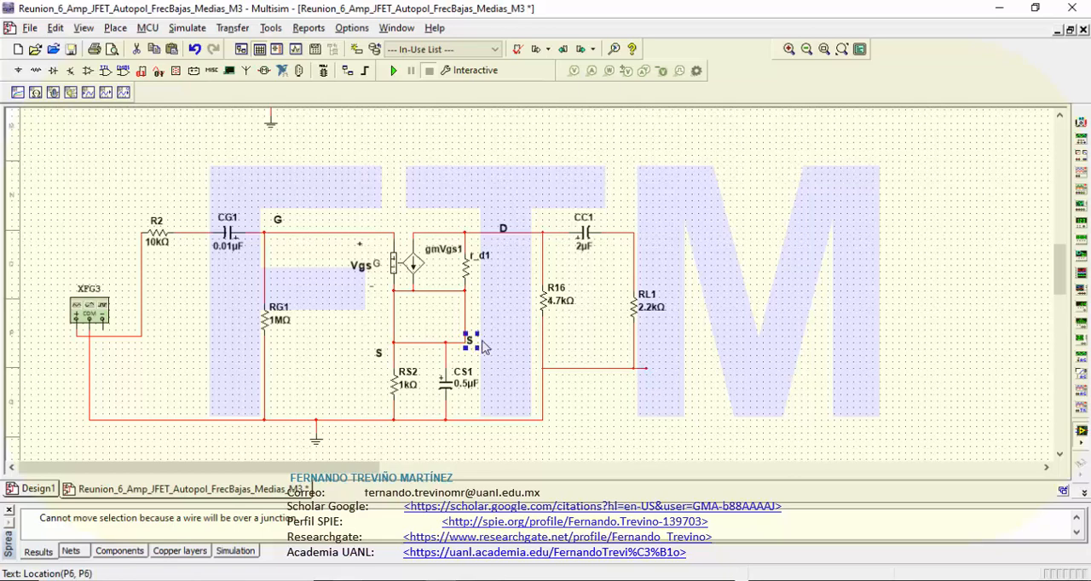
left_click(563, 321)
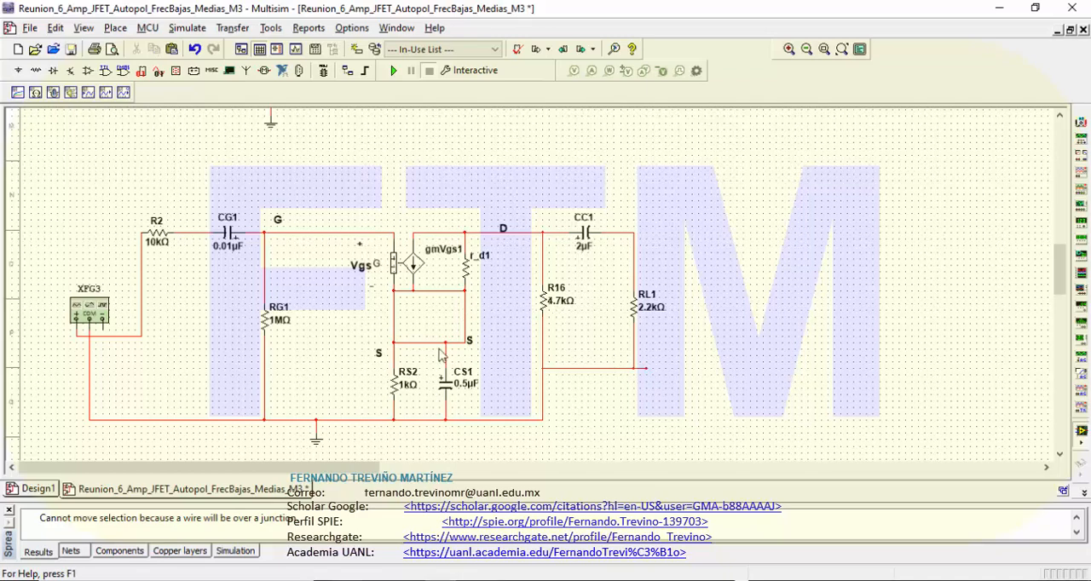
Step: Delete the stray G label beside Vgs and raise the left S label slightly toward the source wire
left_click(376, 264)
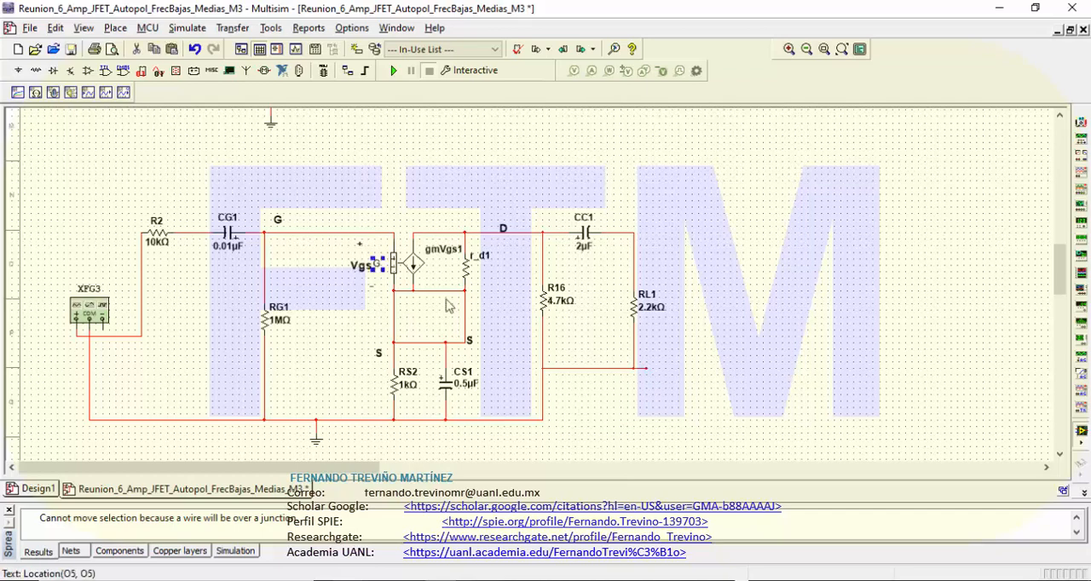
left_click(514, 338)
left_click_drag(377, 350, 375, 341)
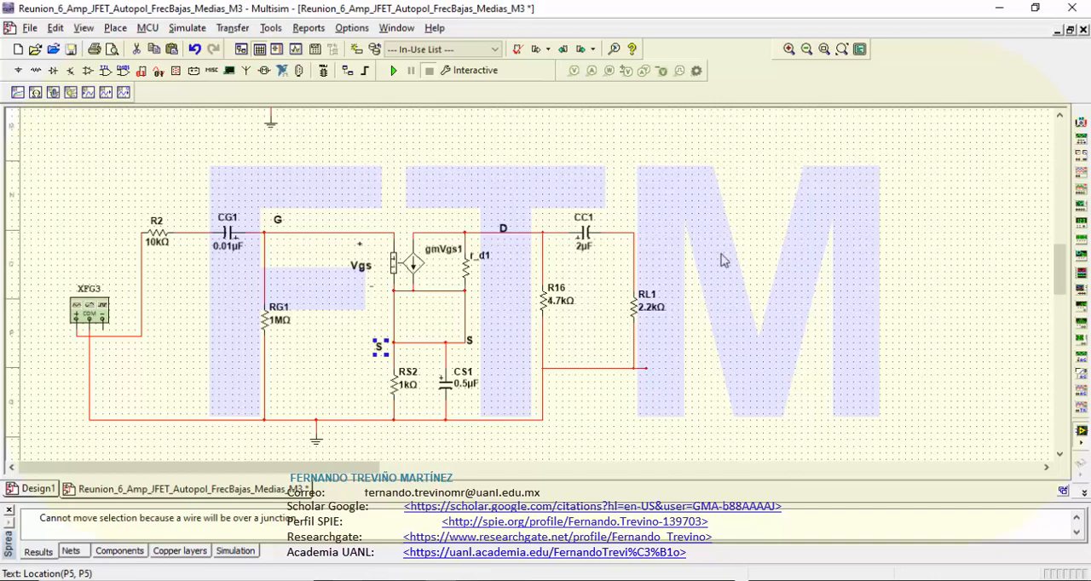
Step: Delete the wire joining R16 and RL1 and the stub under RL1, and wire RL1's bottom to the ground line's end
left_click(598, 369)
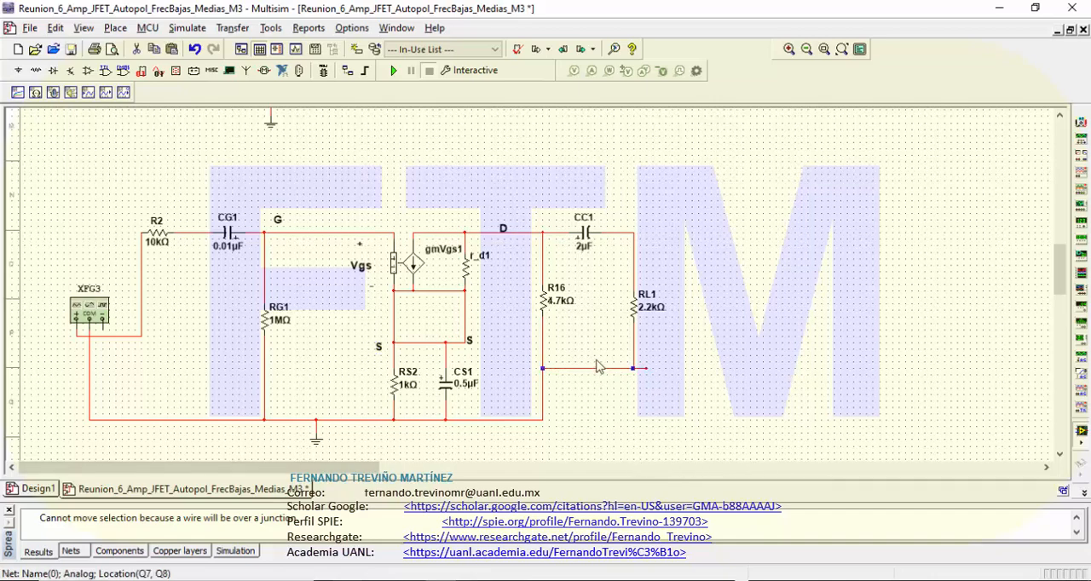
key("Delete")
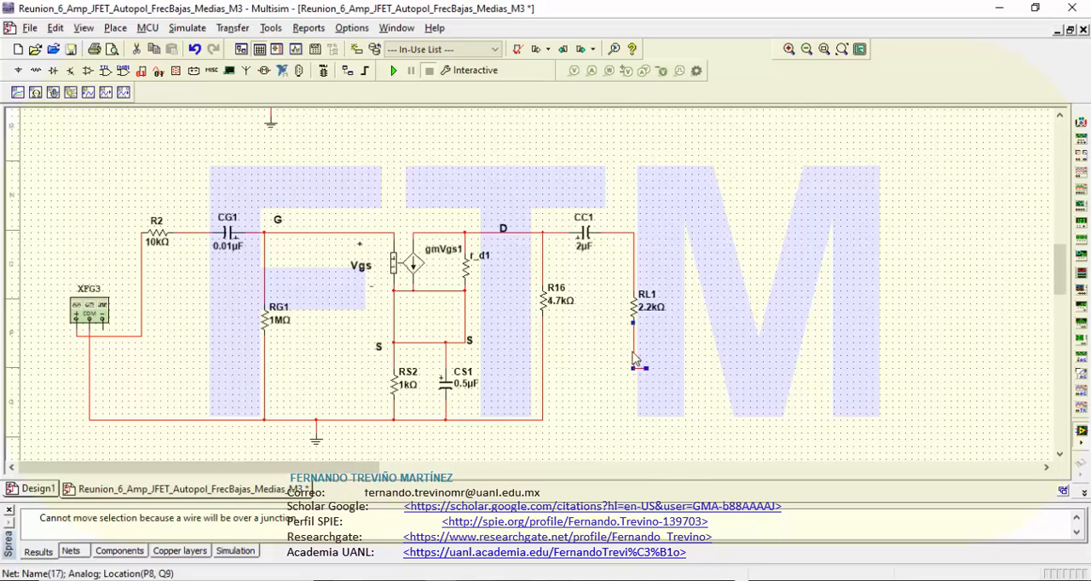
left_click(635, 360)
key("Delete")
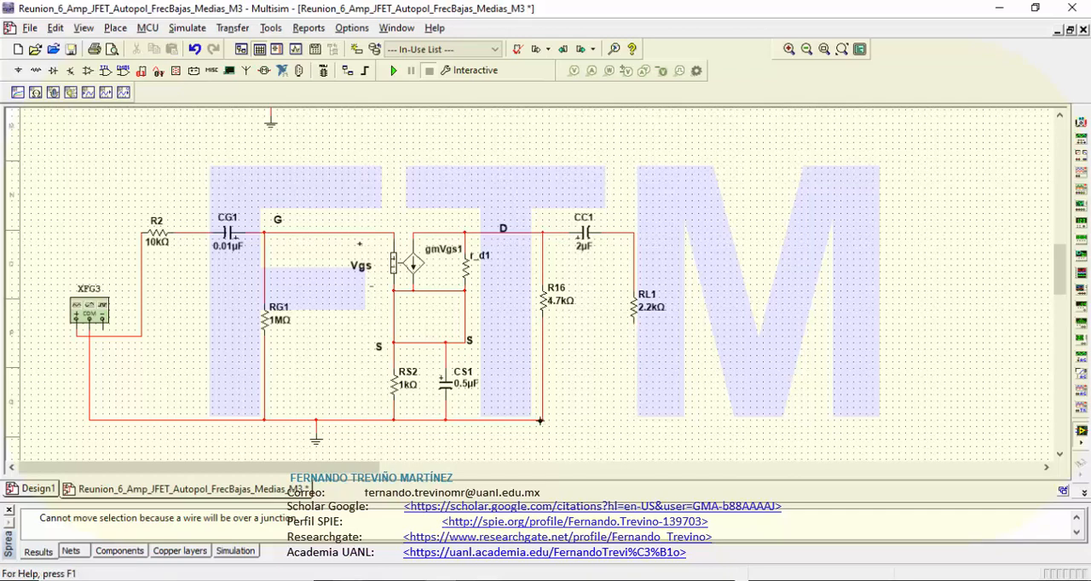
left_click(540, 420)
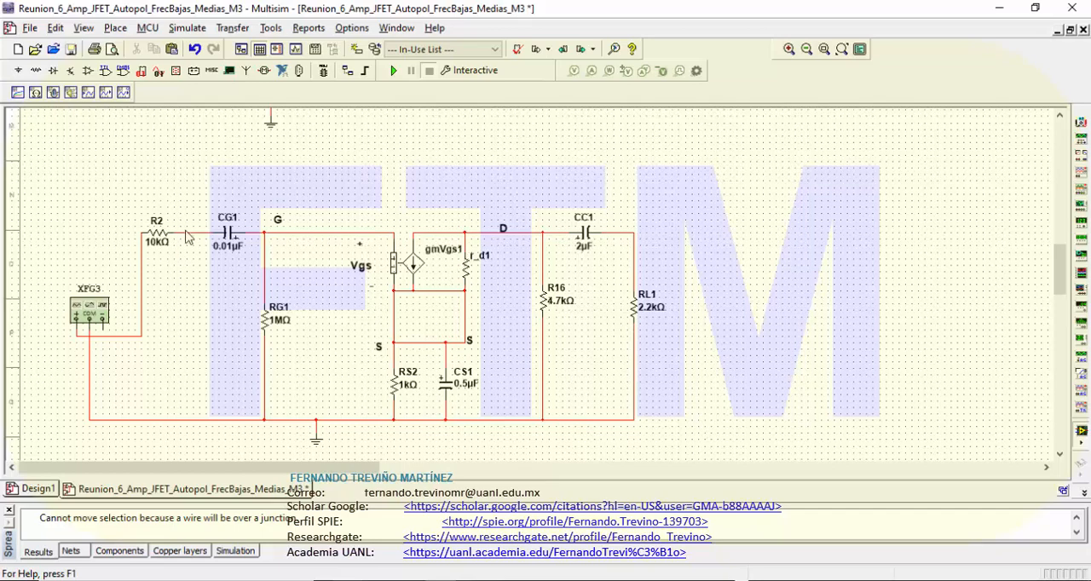
Step: Rename the 10 kΩ resistor R2 beside the function generator as Rsig
left_click(157, 242)
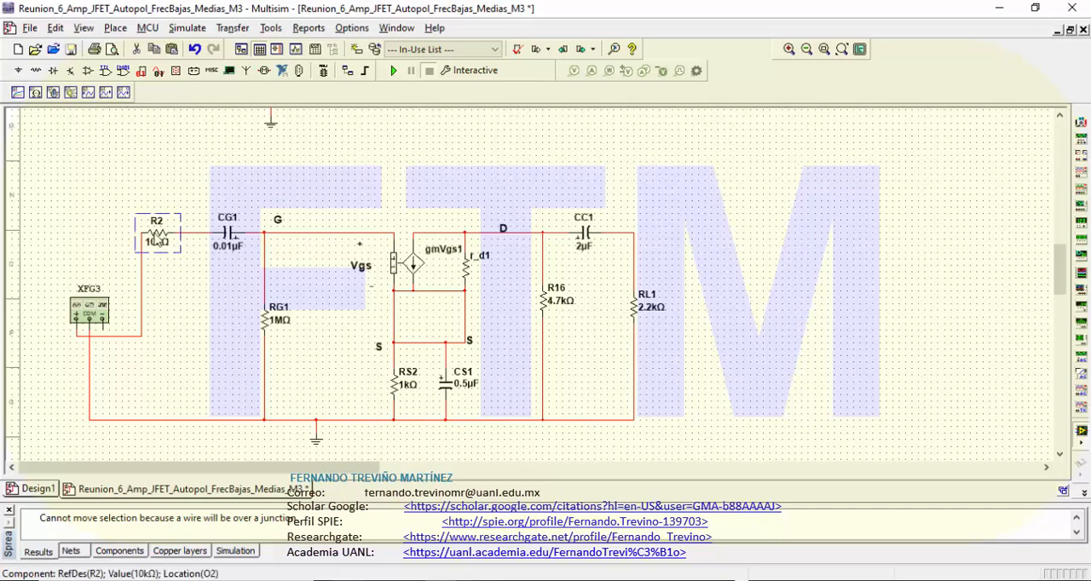
double_click(156, 240)
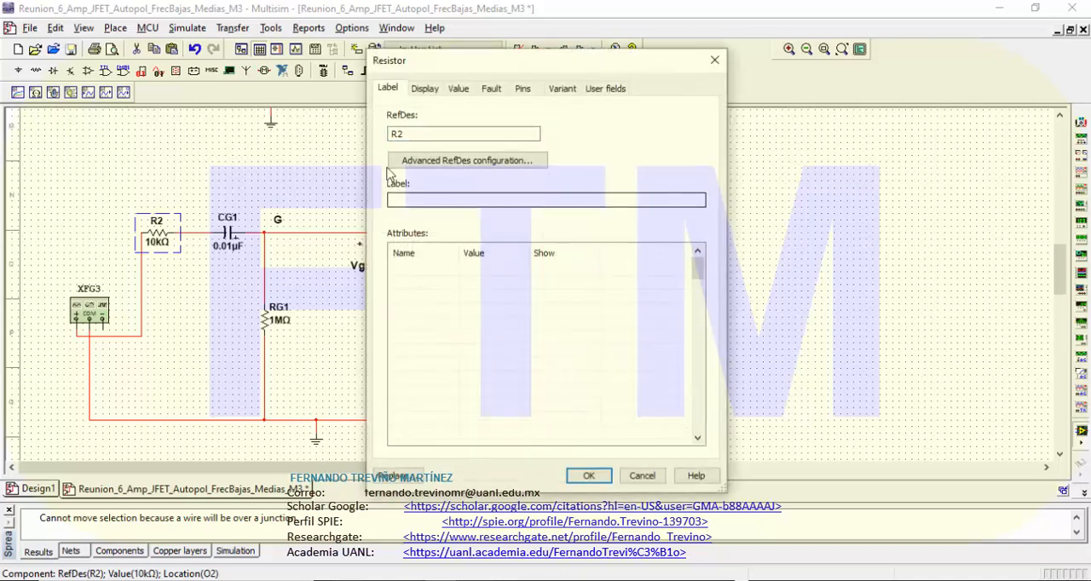
left_click(414, 135)
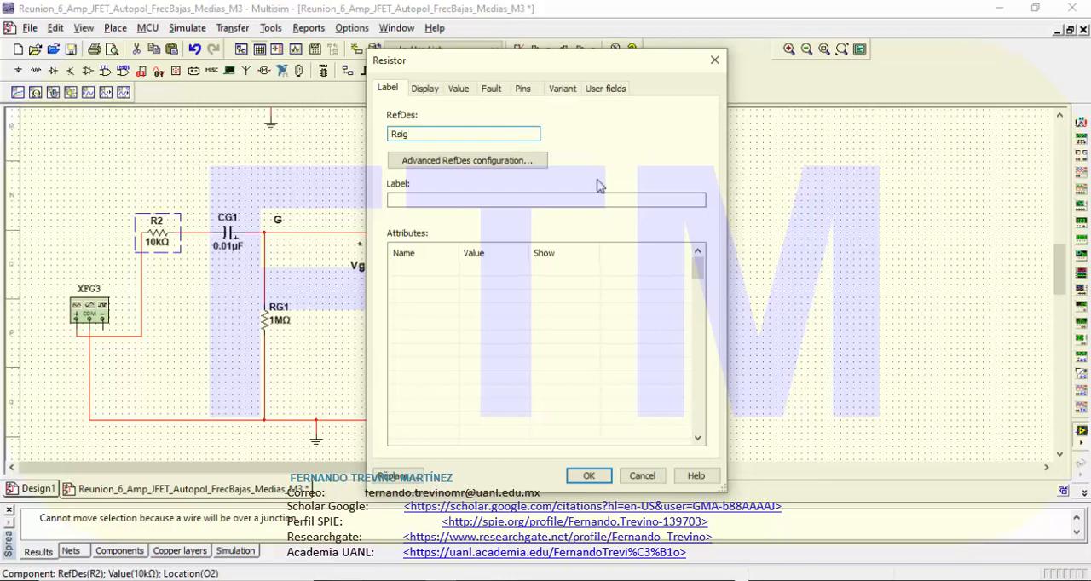
left_click(588, 476)
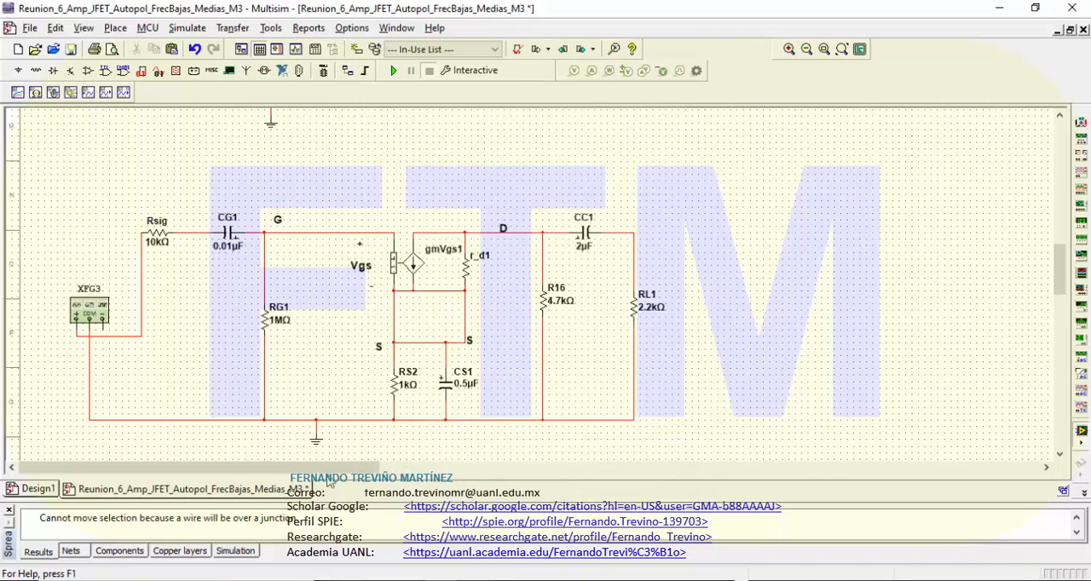
Step: Rename the 0.01 µF input capacitor CG1 as CG_
double_click(229, 233)
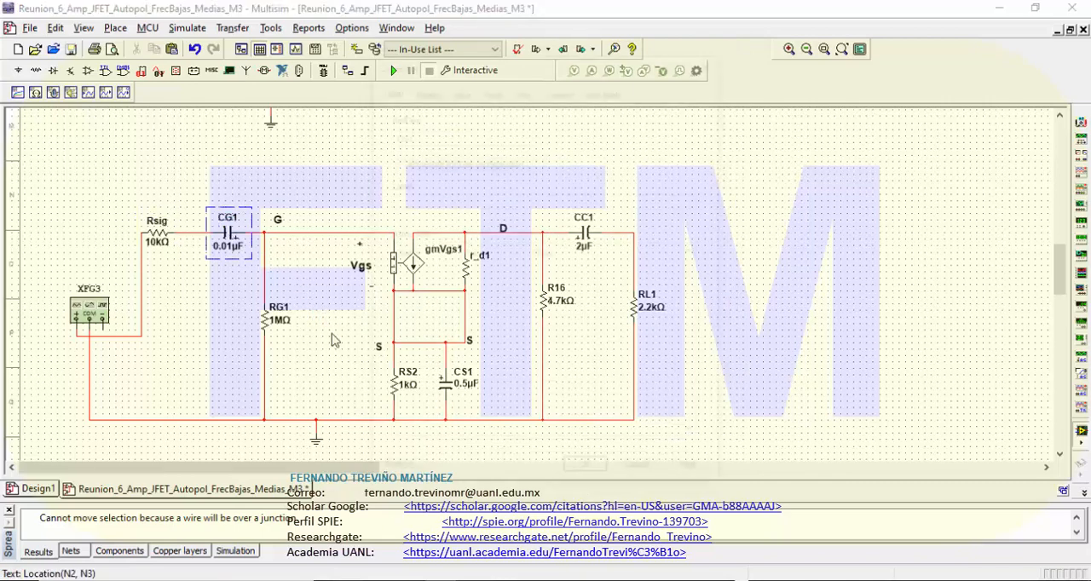
left_click(395, 138)
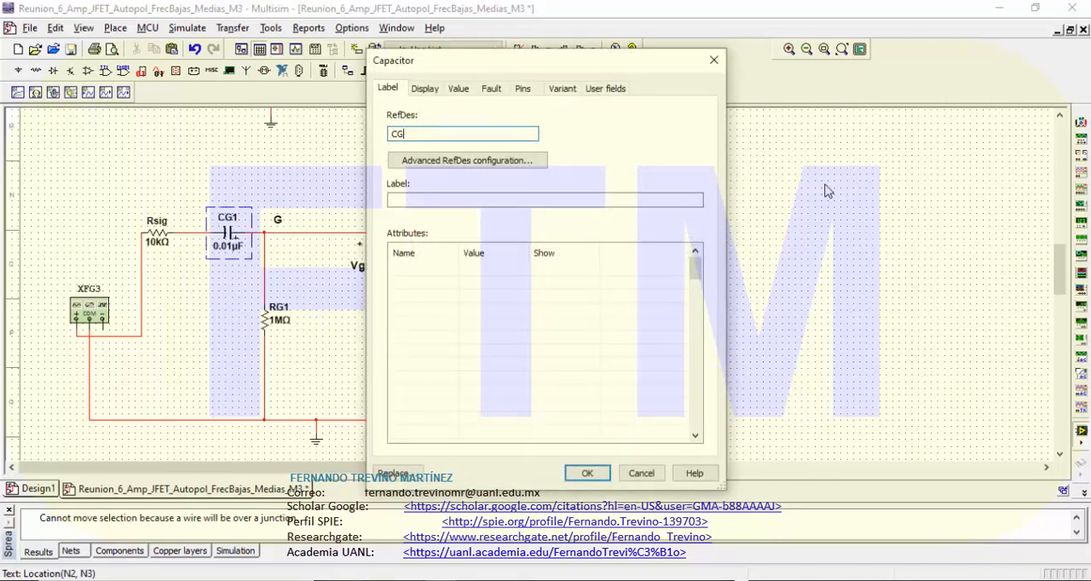
type("_")
left_click(588, 473)
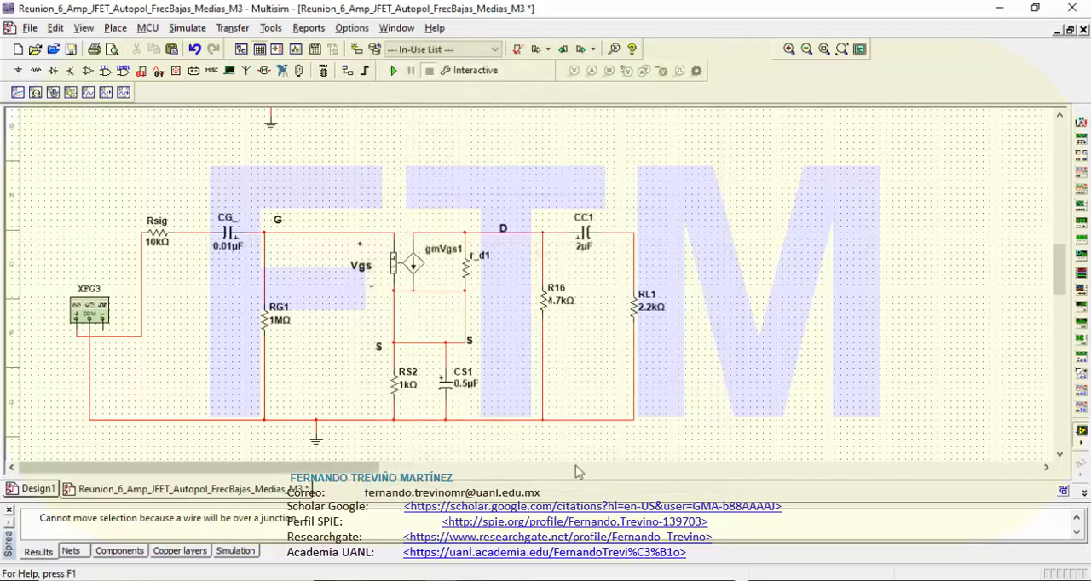
Step: Rename the 1 MΩ gate resistor RG1 as RG__, with two underscores
double_click(281, 321)
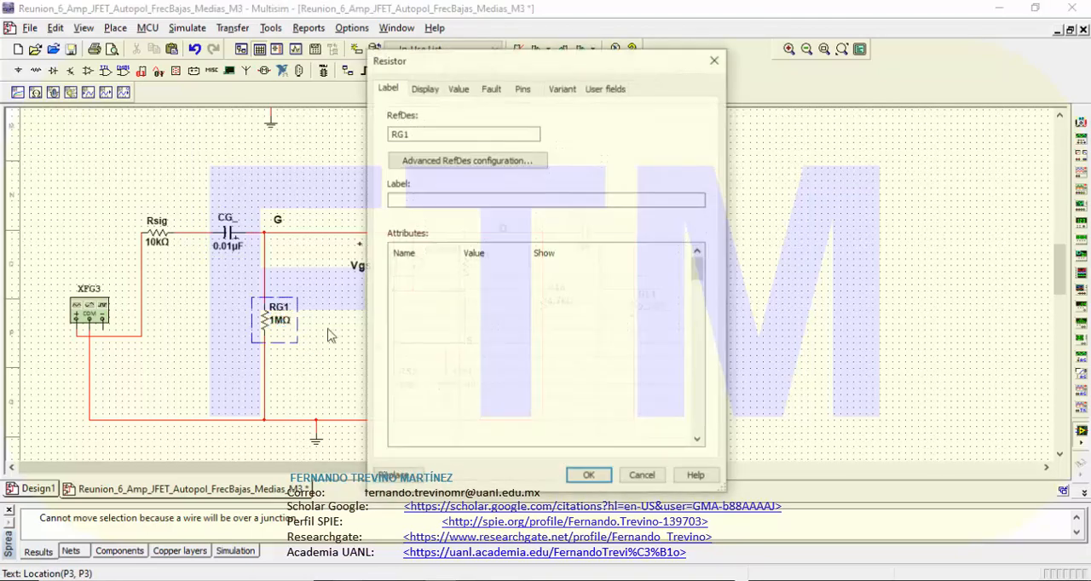
left_click(415, 134)
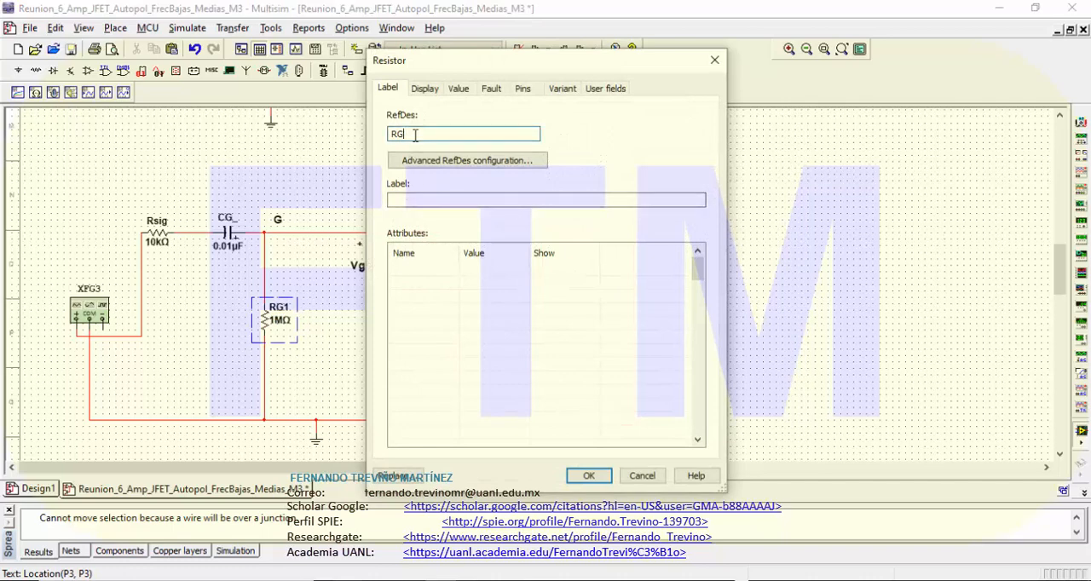
type("_")
left_click(585, 474)
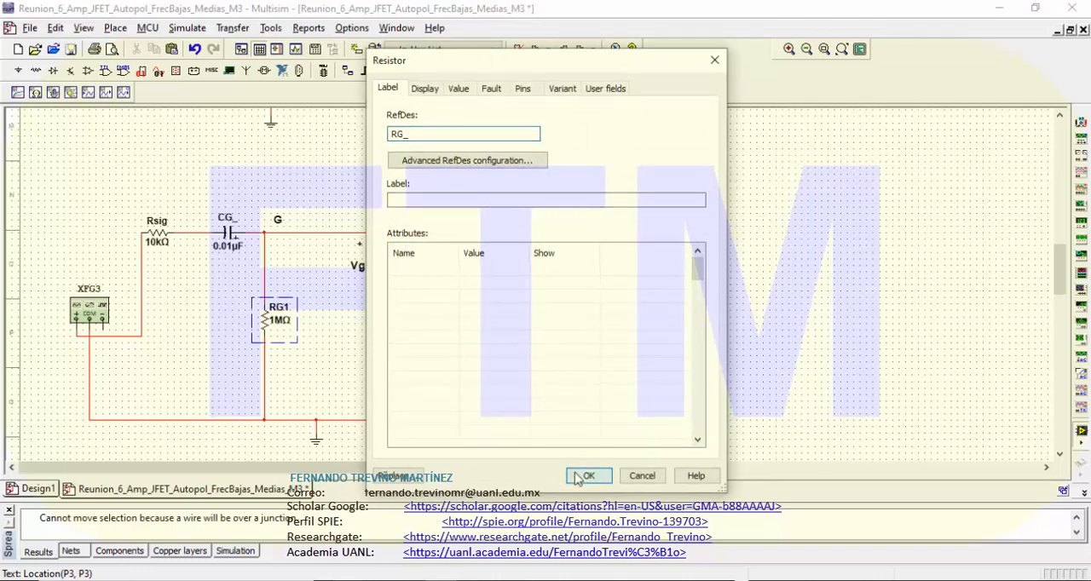
left_click(417, 134)
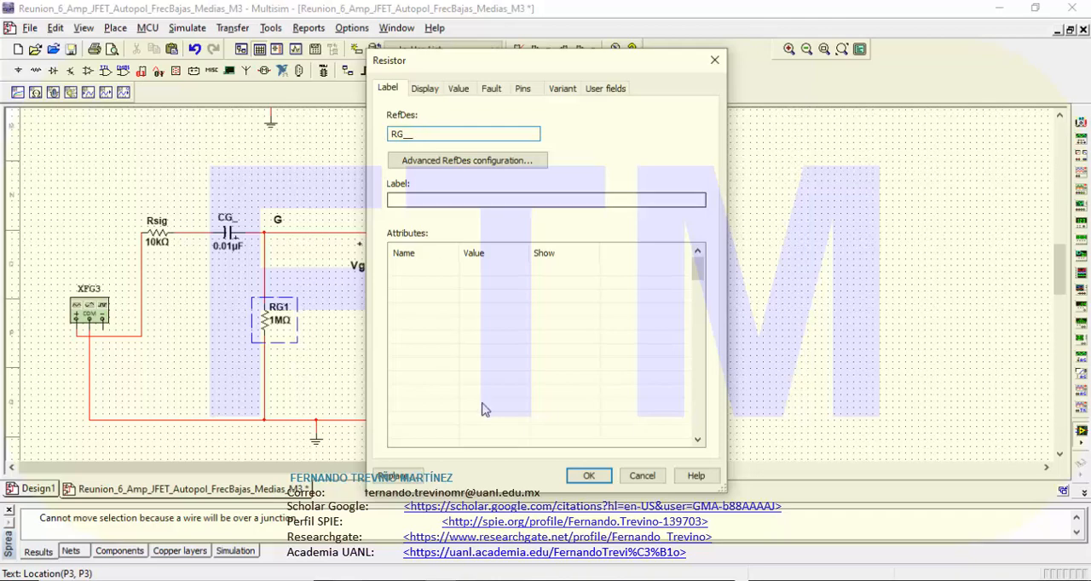
left_click(588, 476)
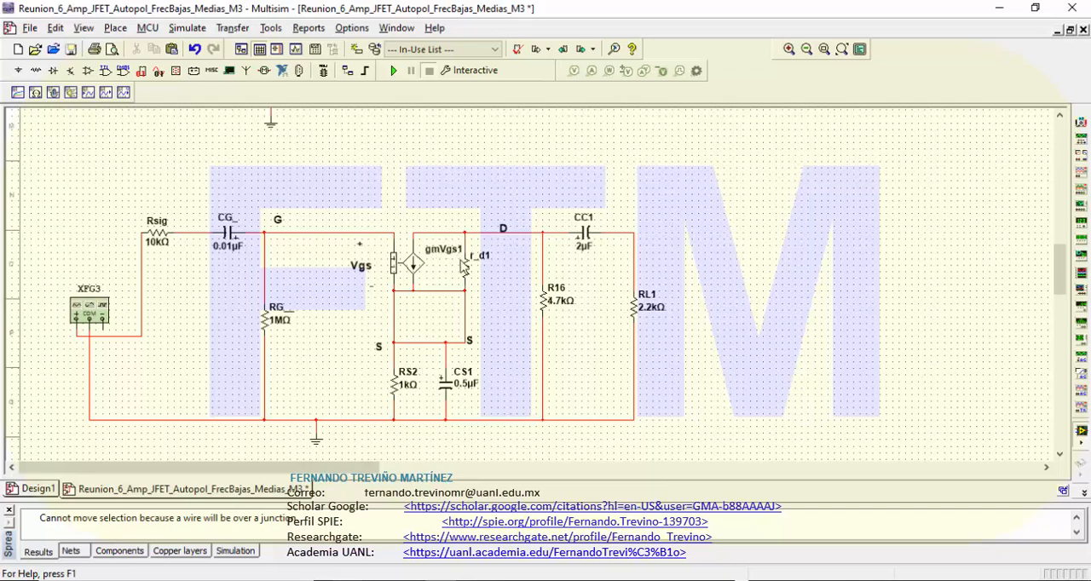
Step: Rename the transistor model's voltage-controlled current source as gmVgs__, with two underscores
left_click(441, 253)
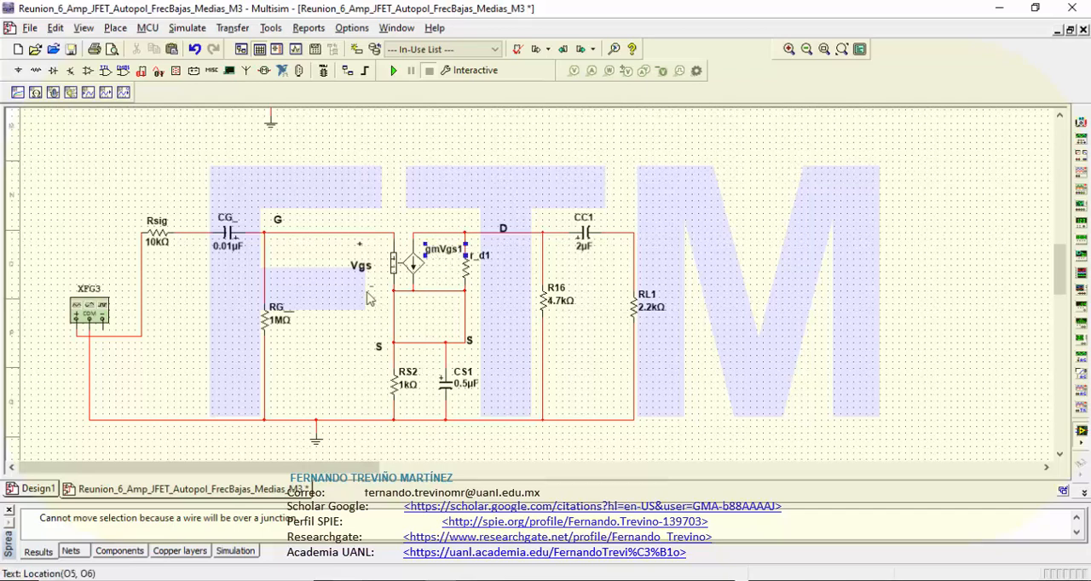
double_click(439, 258)
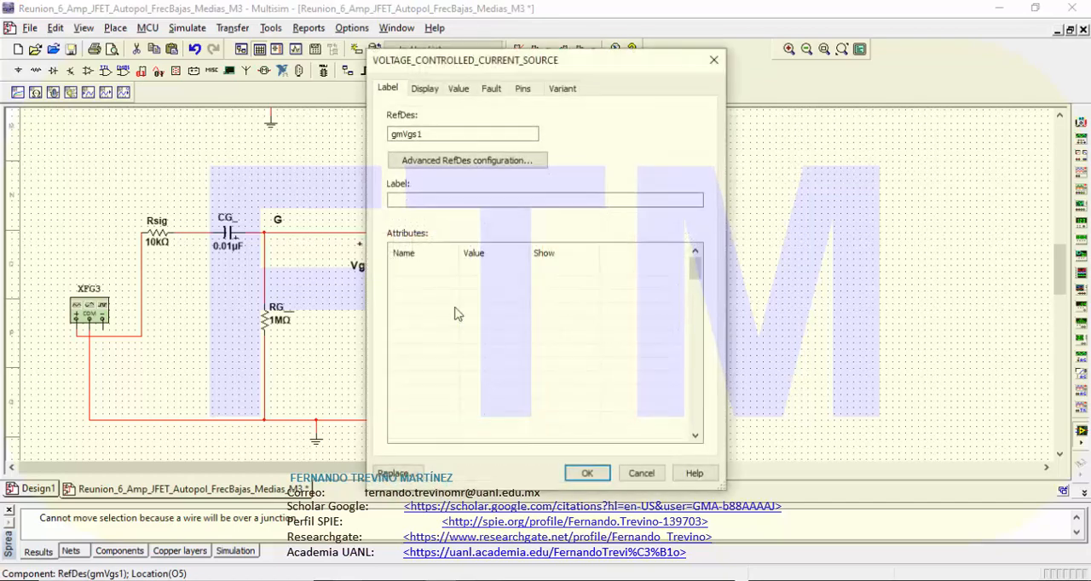
left_click(427, 135)
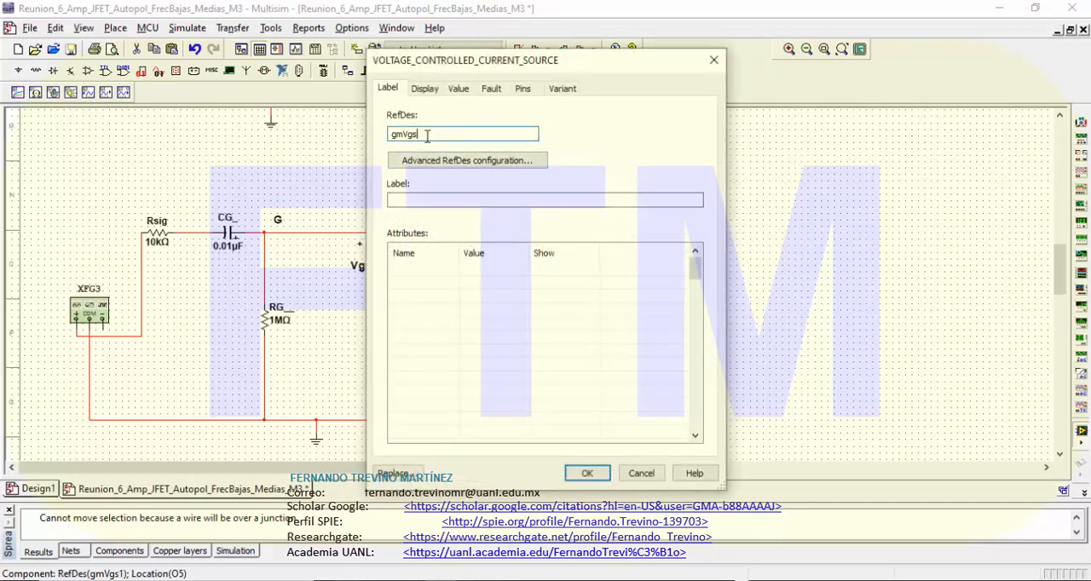
type("_")
left_click(587, 473)
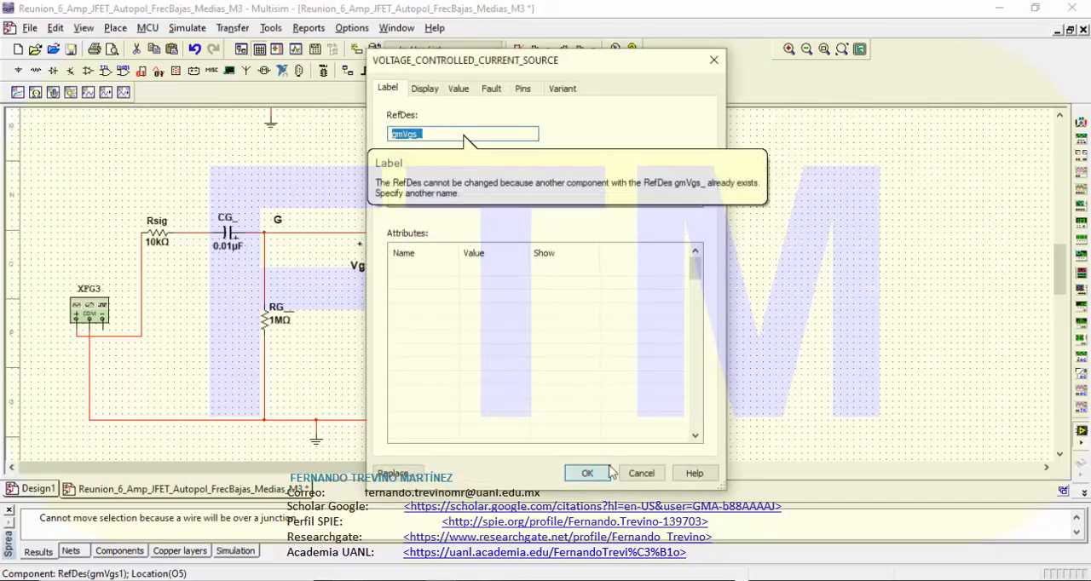
left_click(437, 136)
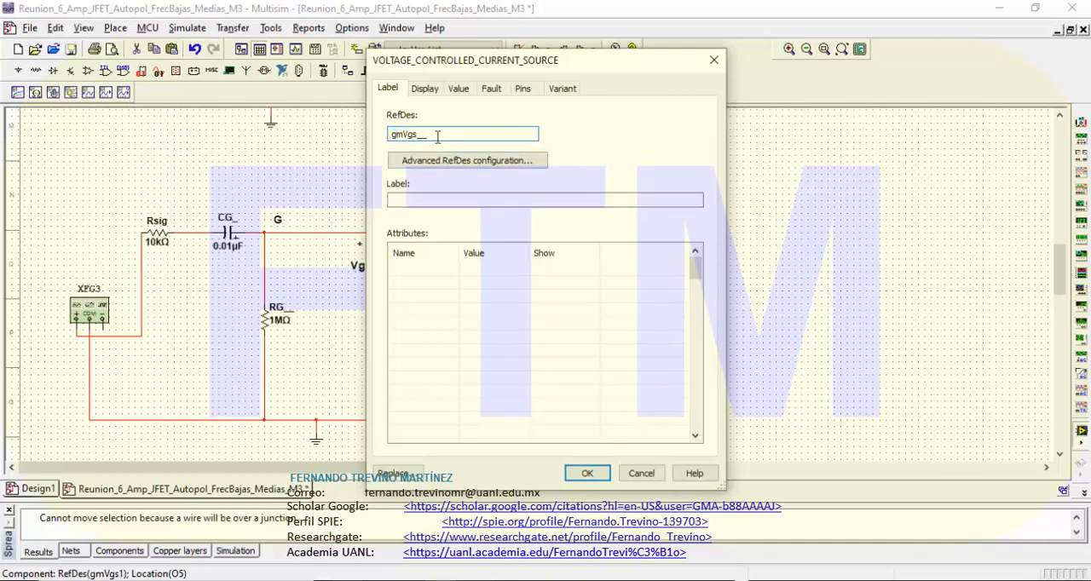
left_click(587, 474)
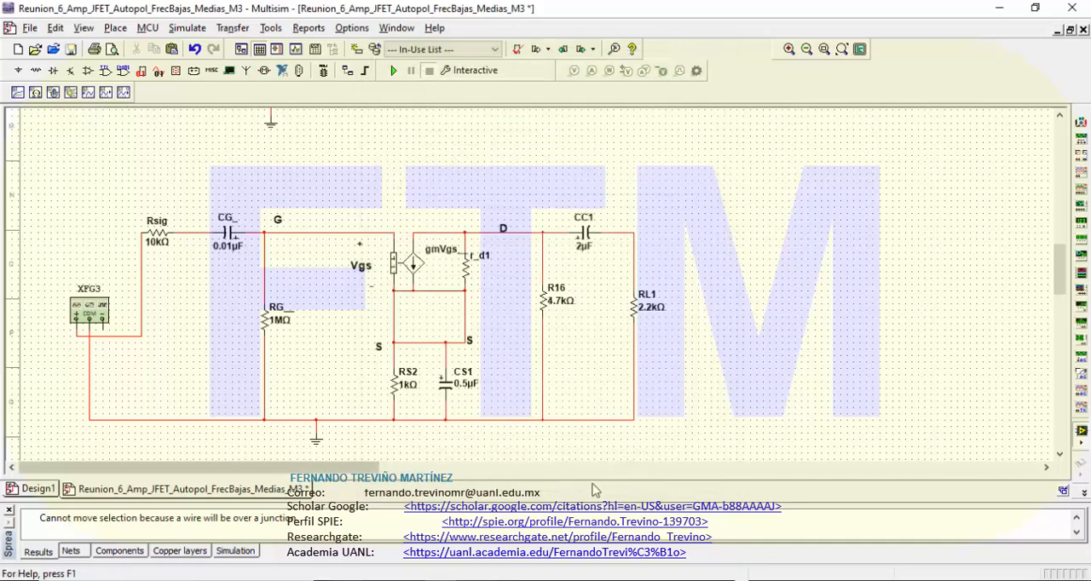
Step: Rename the transistor model's output resistor r_d1 as r_d__, with two underscores at the end
left_click(475, 264)
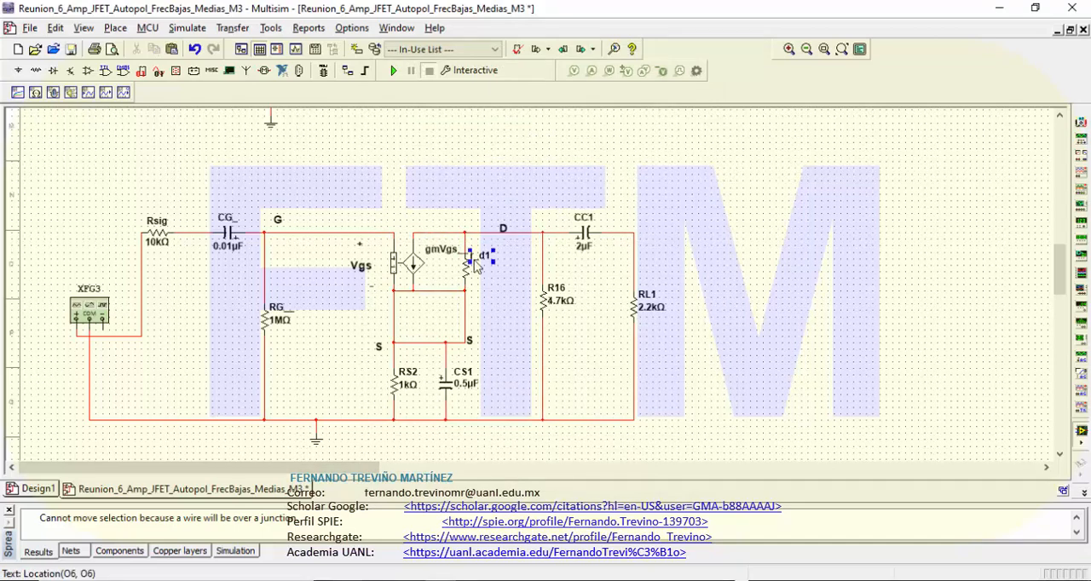
double_click(476, 263)
left_click(437, 134)
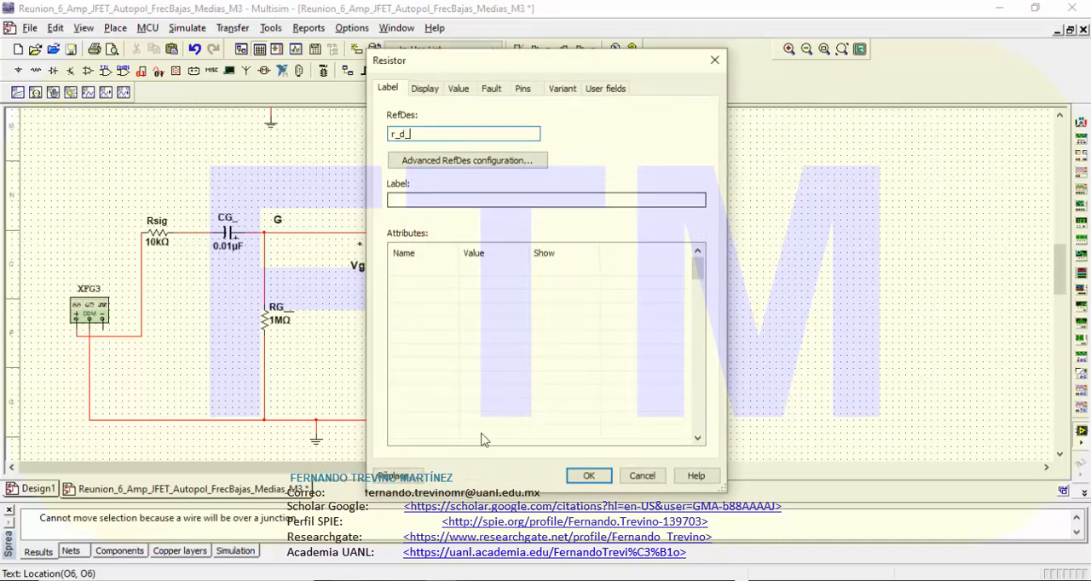
left_click(588, 477)
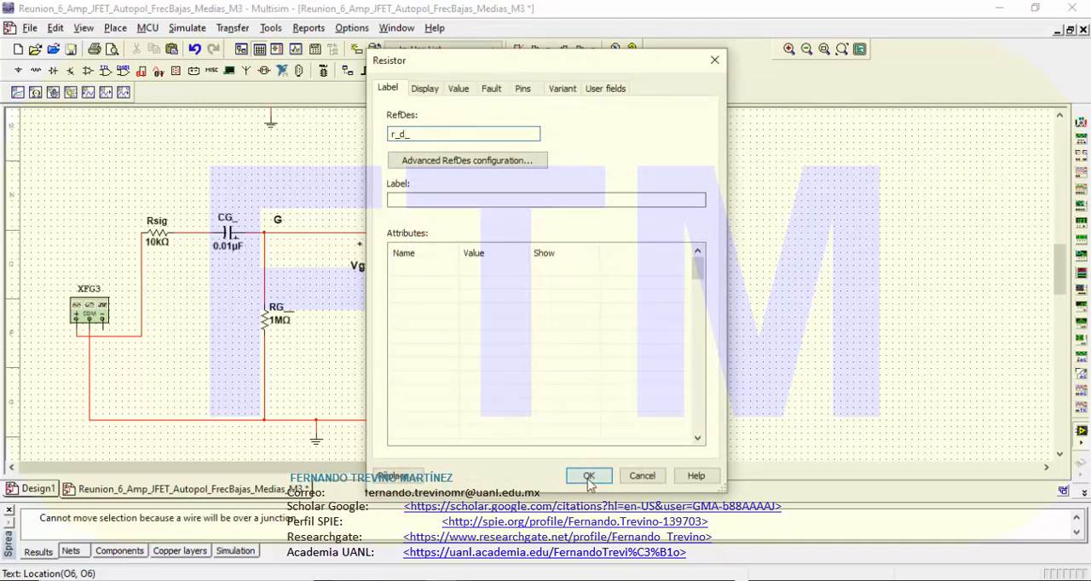
left_click(435, 131)
type("_")
left_click(588, 476)
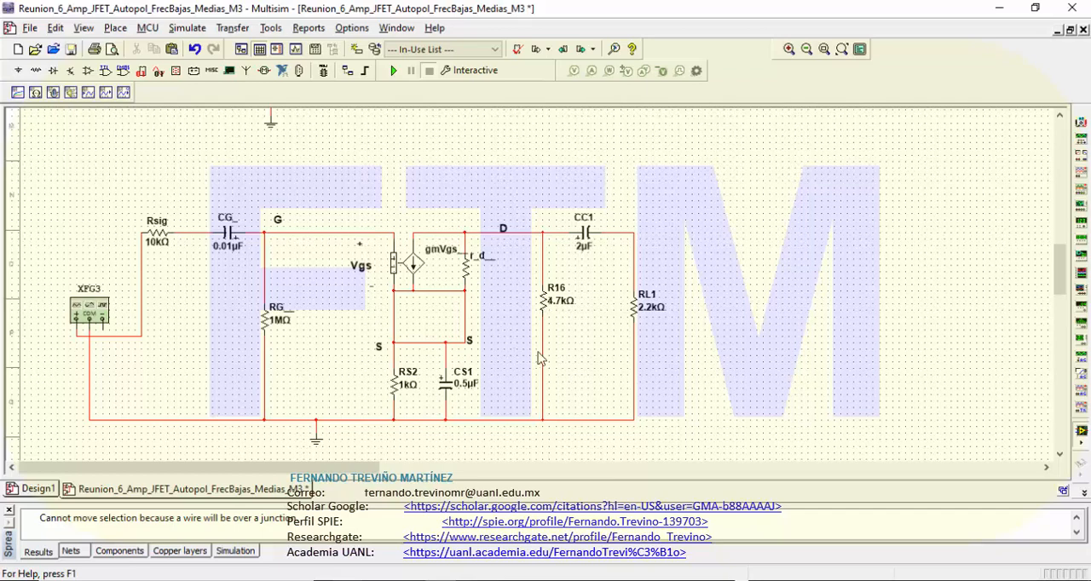
Step: Rename the 4.7 kΩ drain resistor R16 as RD__, with two underscores
double_click(556, 299)
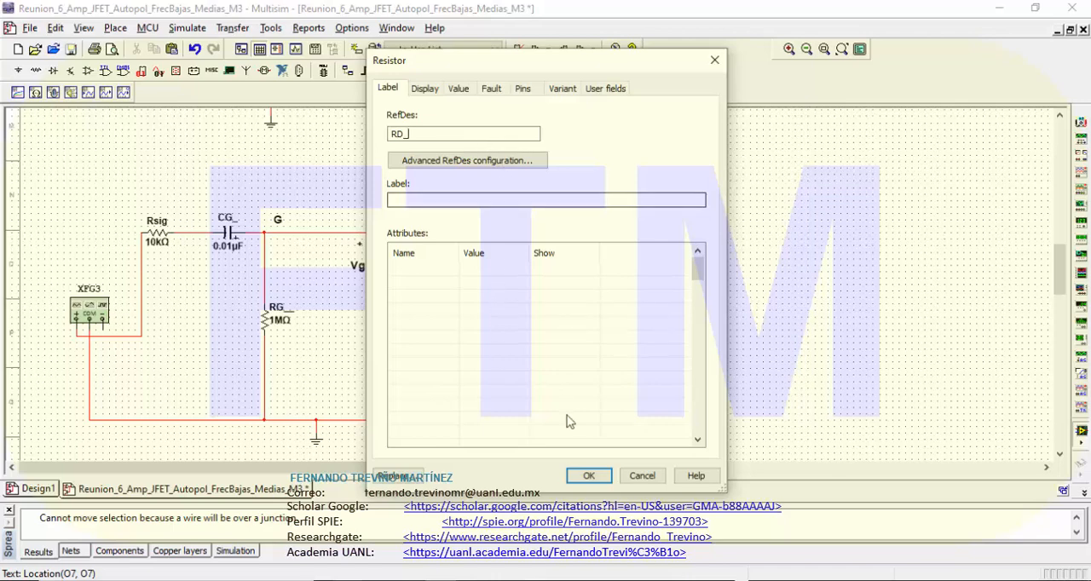
key("Return")
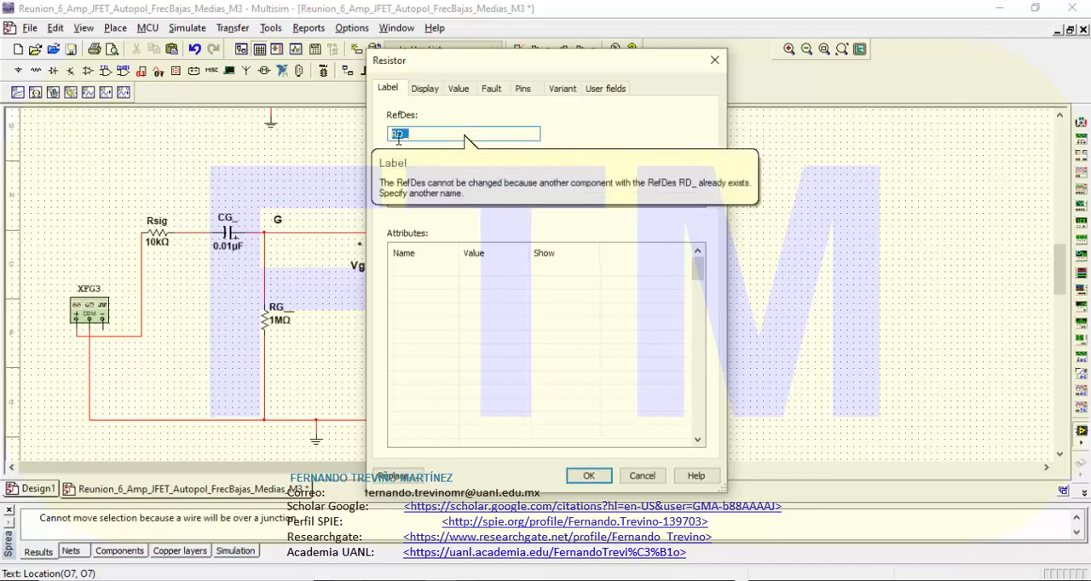
left_click(398, 137)
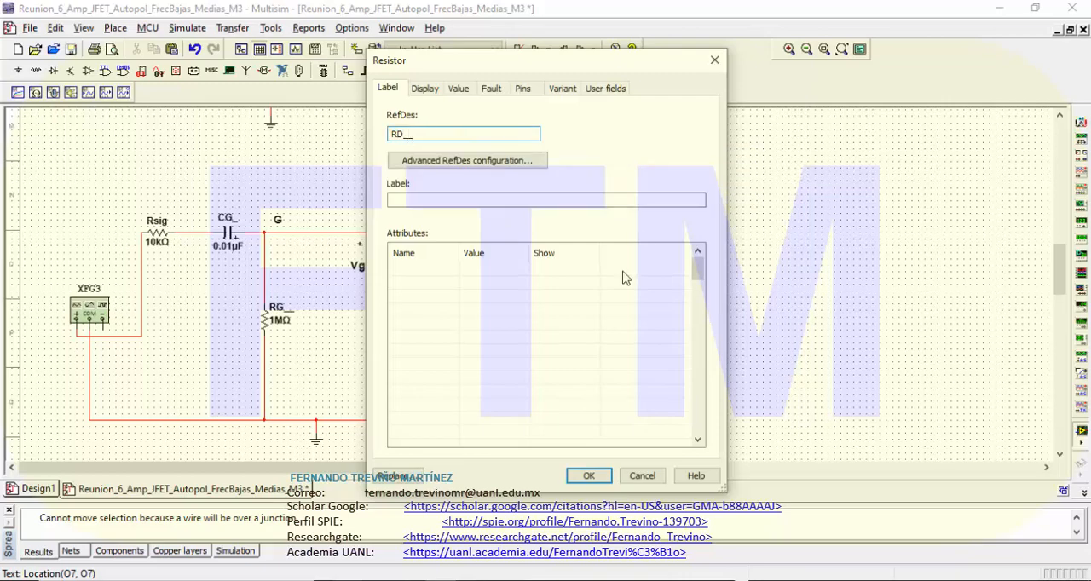
left_click(588, 475)
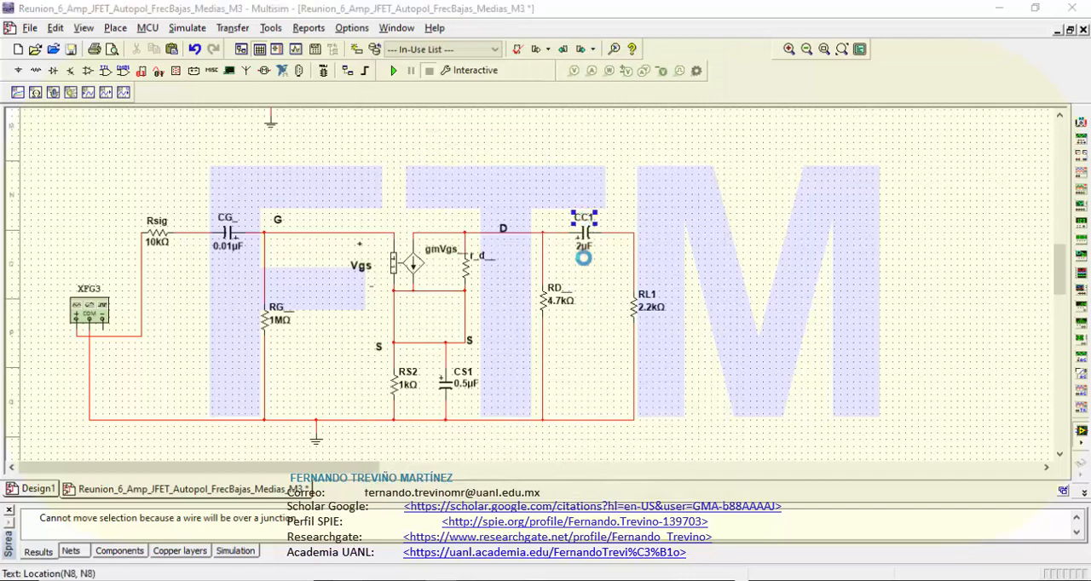
Step: Rename the 2 µF output coupling capacitor CC1 as CC_
double_click(583, 239)
left_click(439, 136)
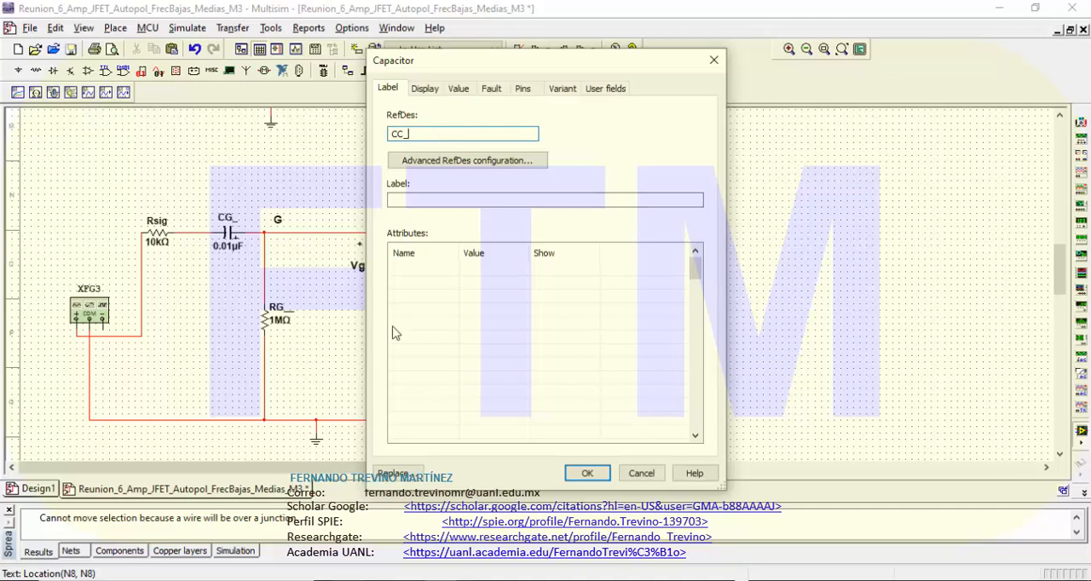
type("_")
left_click(587, 473)
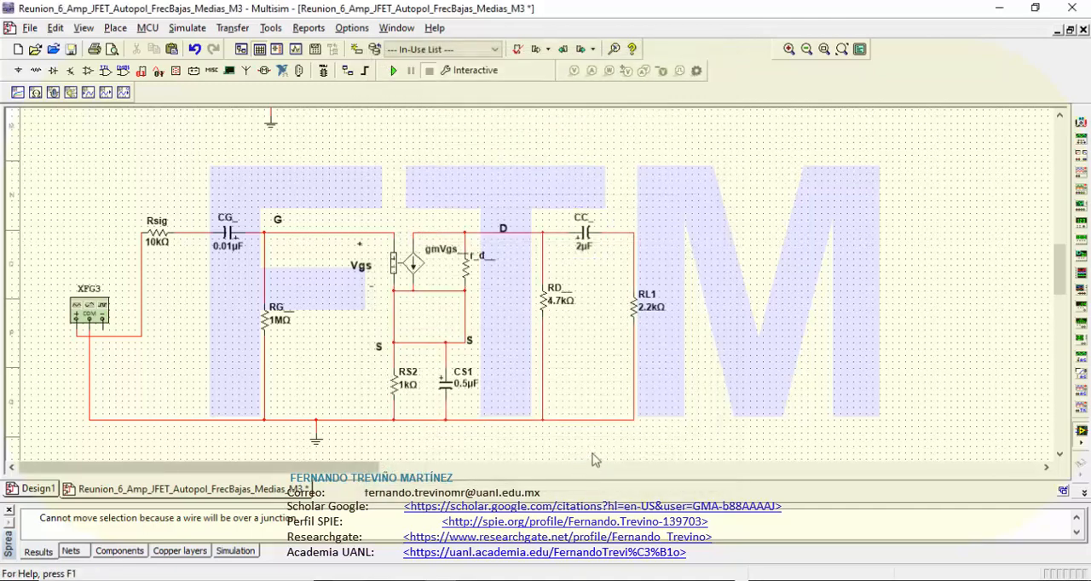
Step: Rename the 2.2 kΩ load resistor RL1 as RL__, with two underscores
double_click(647, 317)
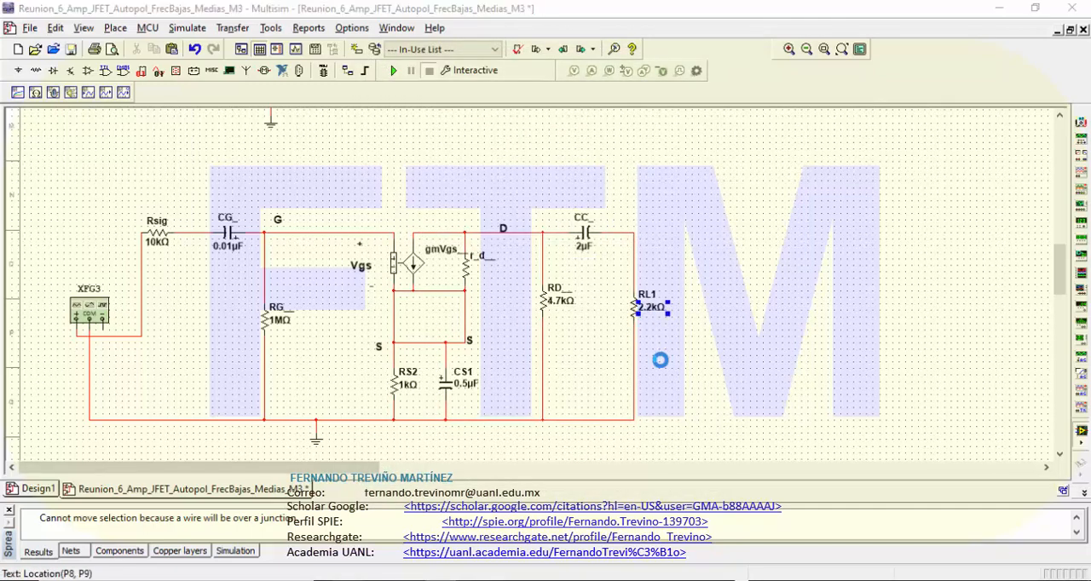
left_click(432, 134)
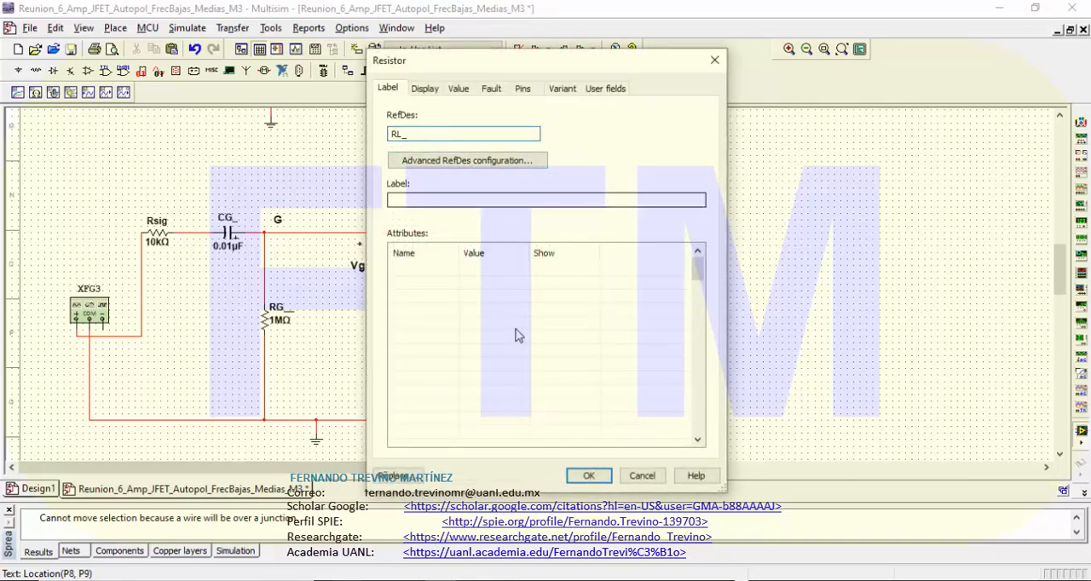
left_click(588, 475)
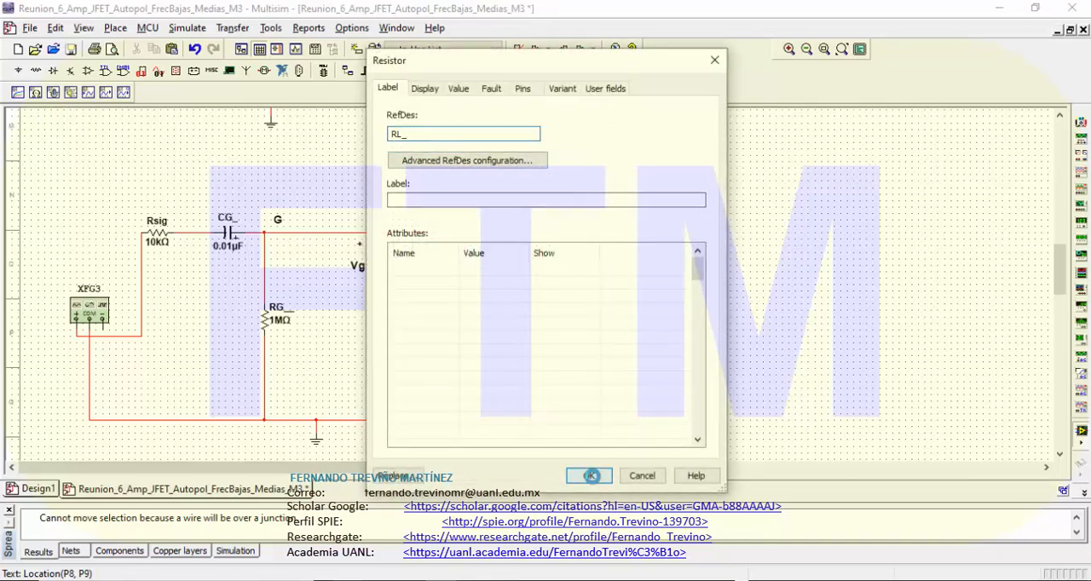
left_click(433, 136)
type("_")
left_click(588, 476)
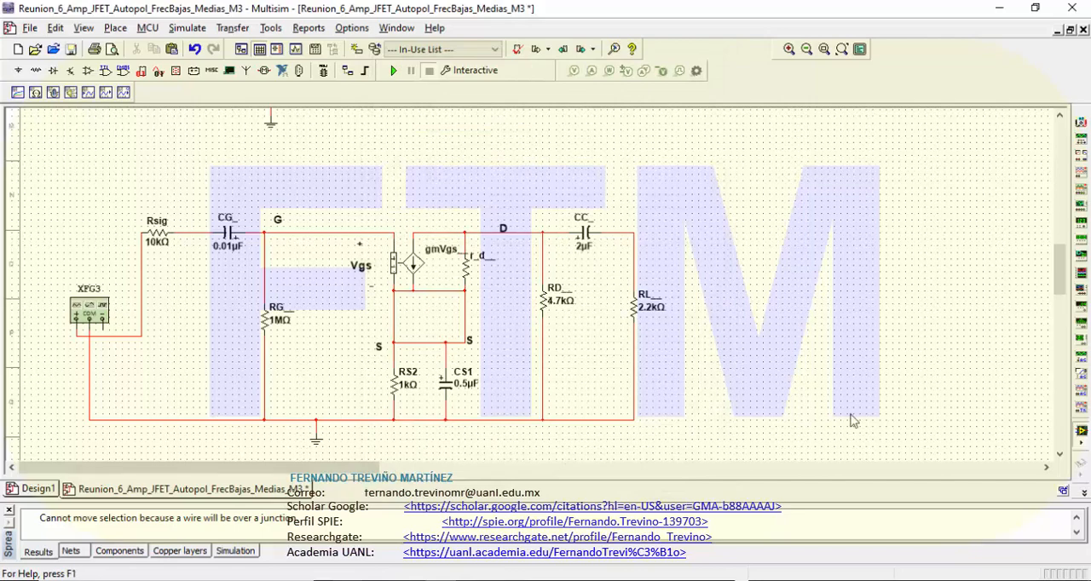
Step: Delete the horizontal wire joining the current source's lower terminal to r_d__, and wire that terminal straight down to the S node line
left_click_drag(1058, 284, 1060, 290)
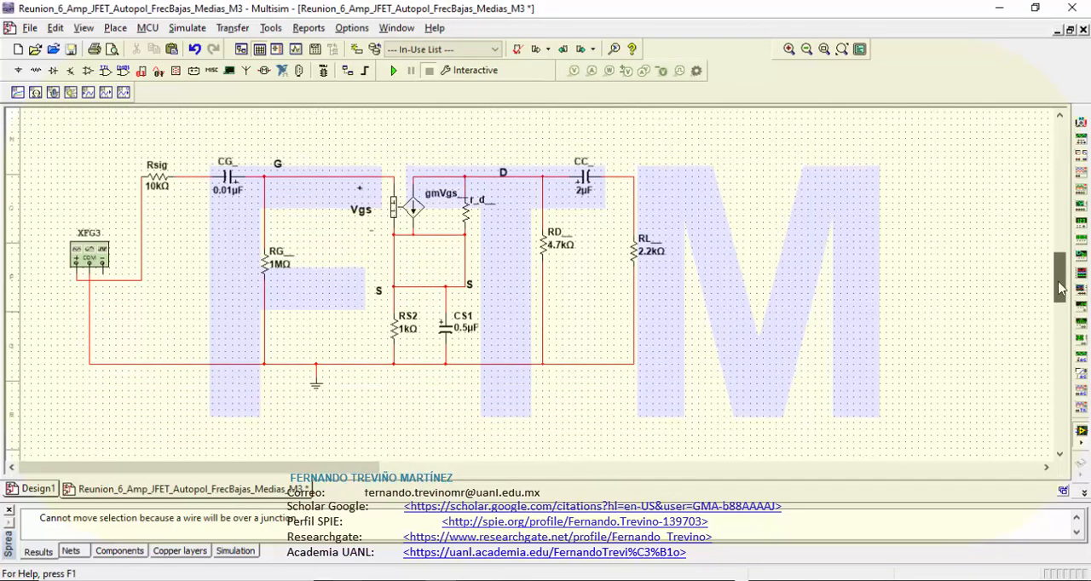
scroll(1060, 290, "up", 1)
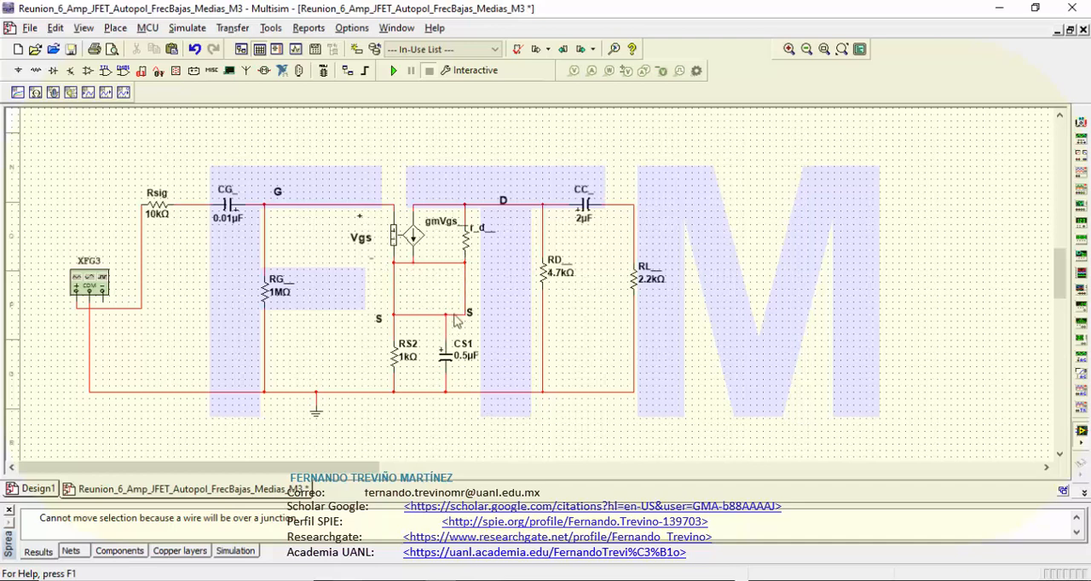
left_click(435, 264)
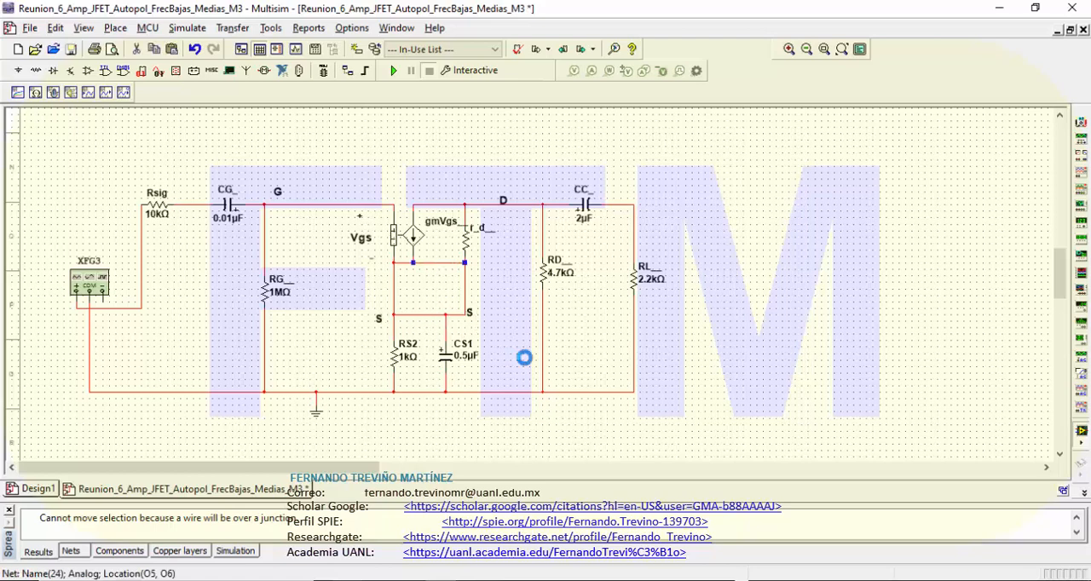
left_click(523, 361)
key("Delete")
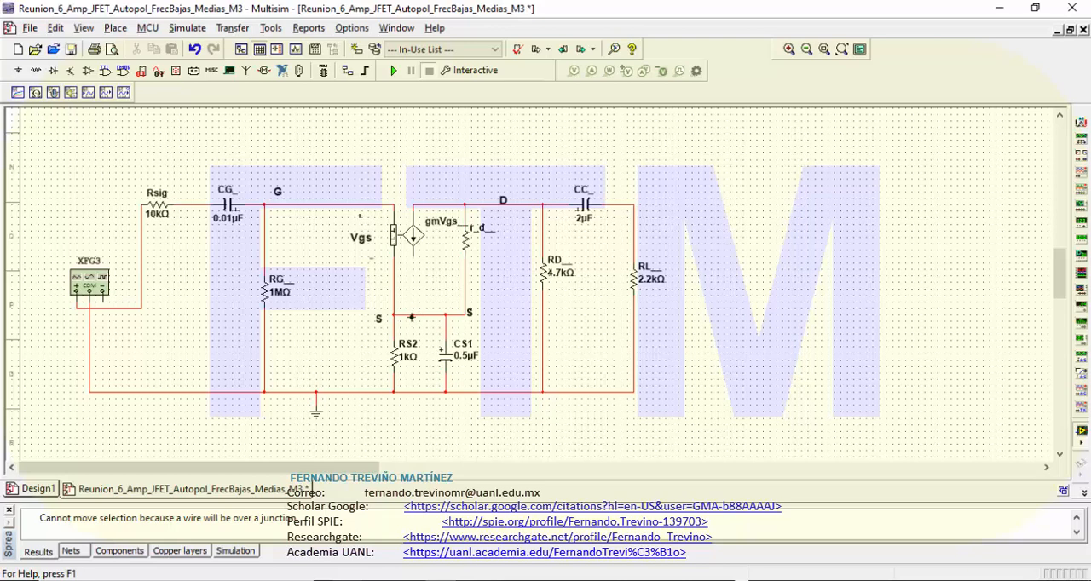
left_click(412, 315)
Step: Rename the 0.5 µF source bypass capacitor CS1 as CS_
double_click(464, 357)
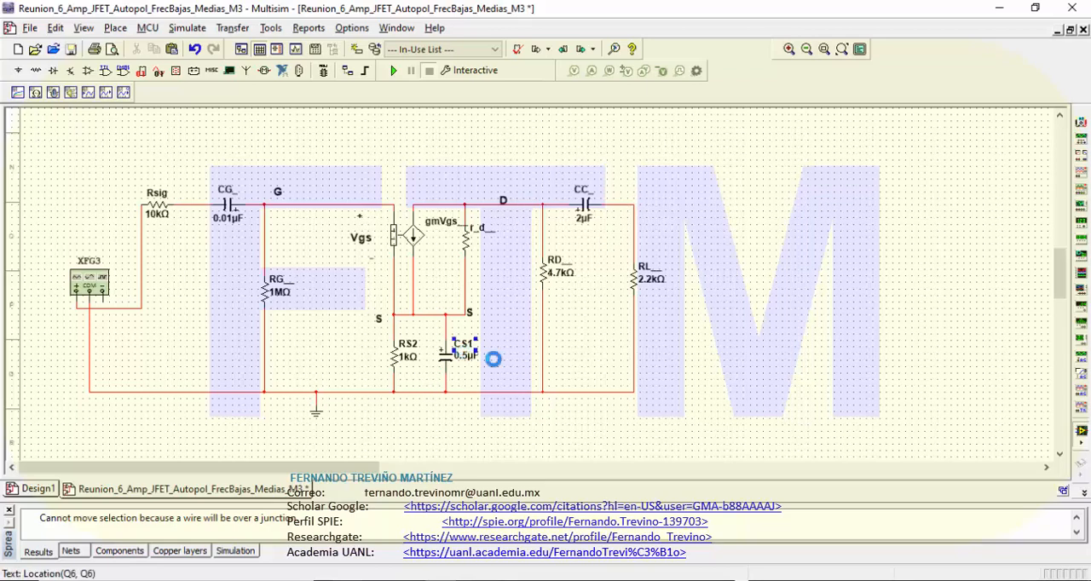
left_click(435, 132)
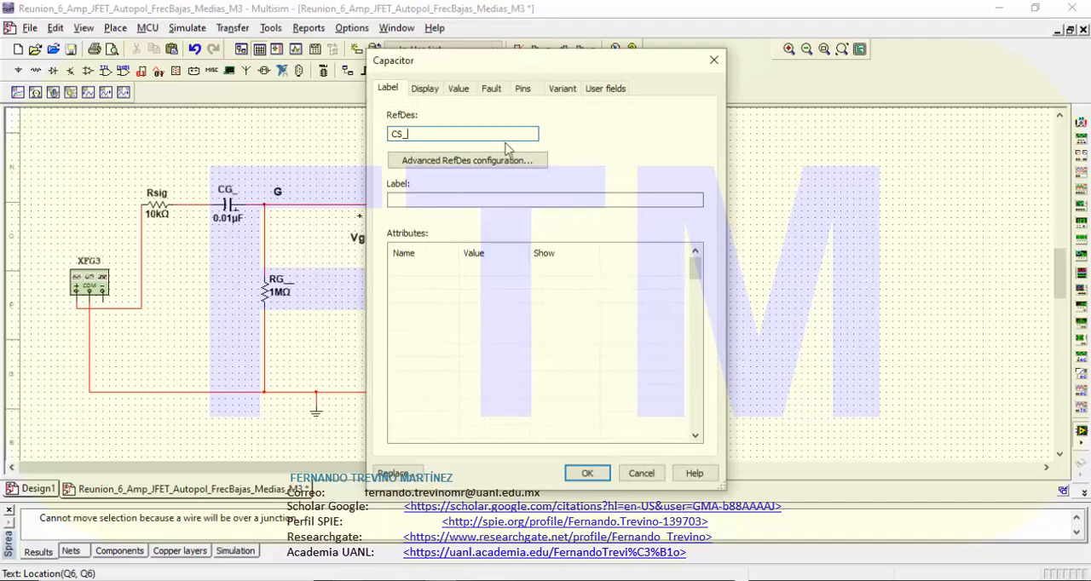
left_click(588, 474)
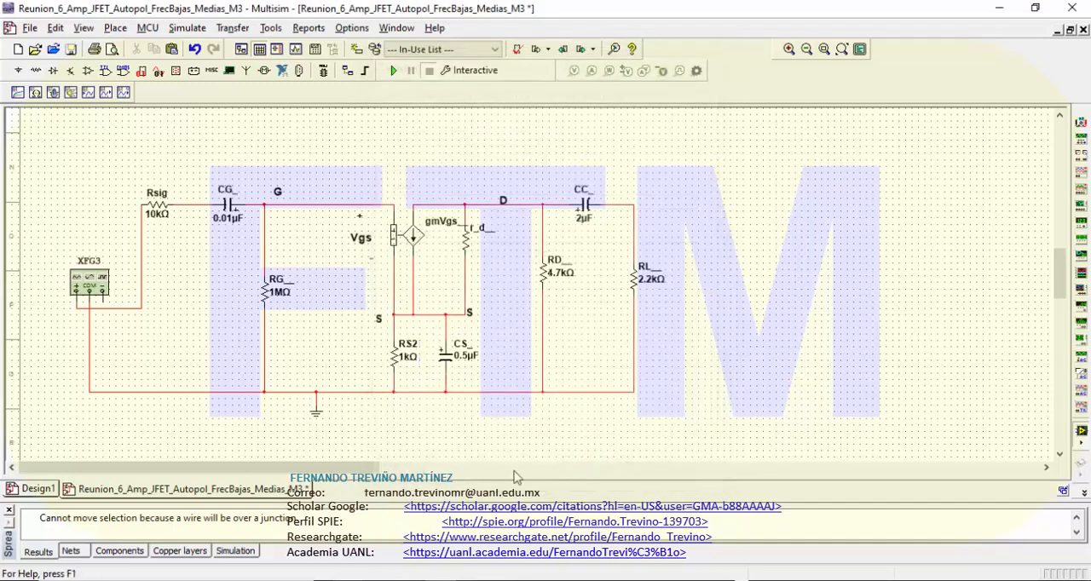
Step: Rename the 1 kΩ source resistor RS2 as RS_ and save the design
double_click(408, 351)
left_click(421, 135)
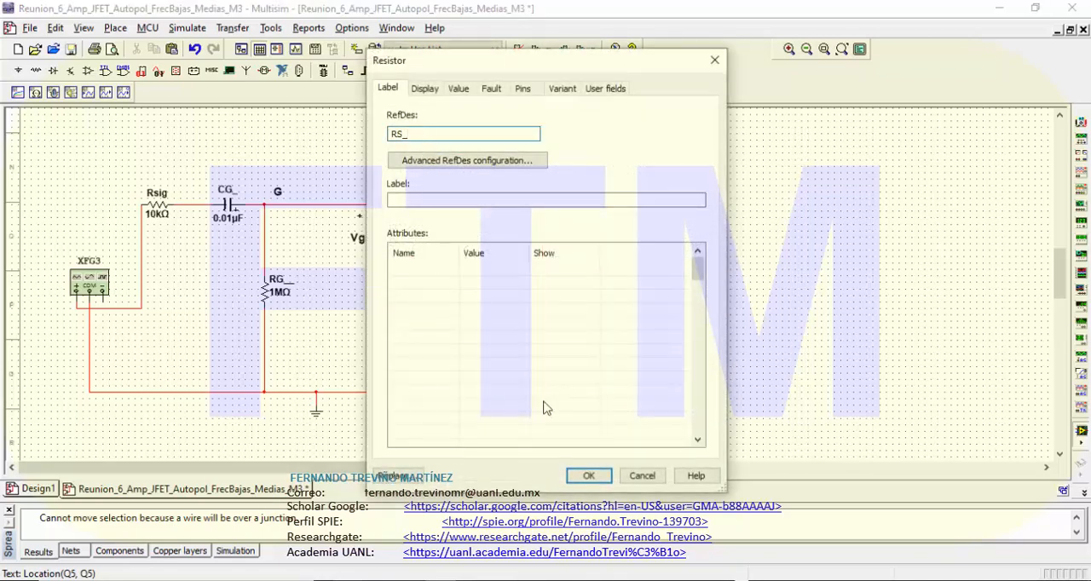
left_click(588, 476)
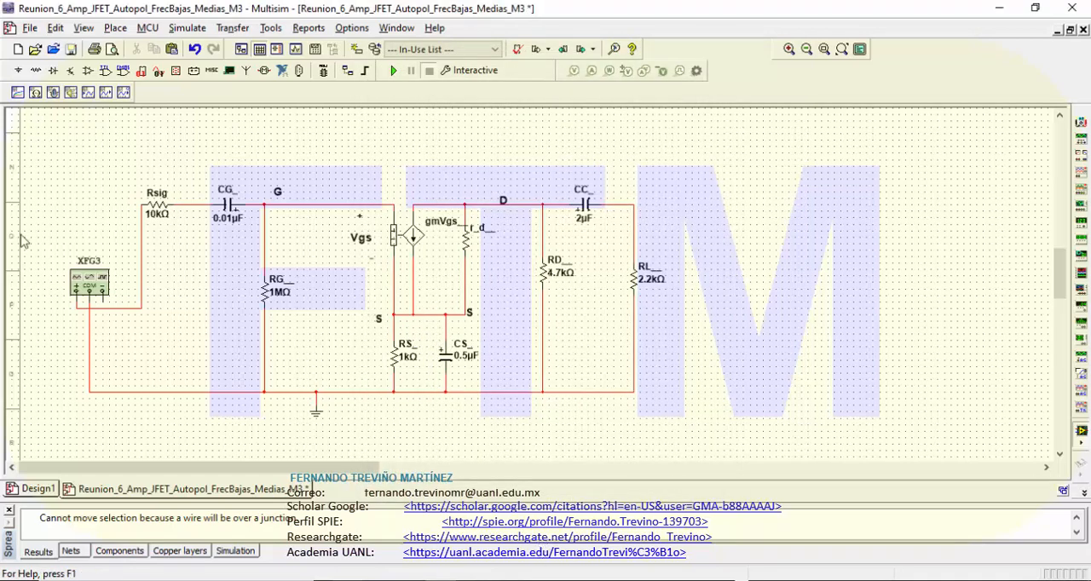
left_click(71, 48)
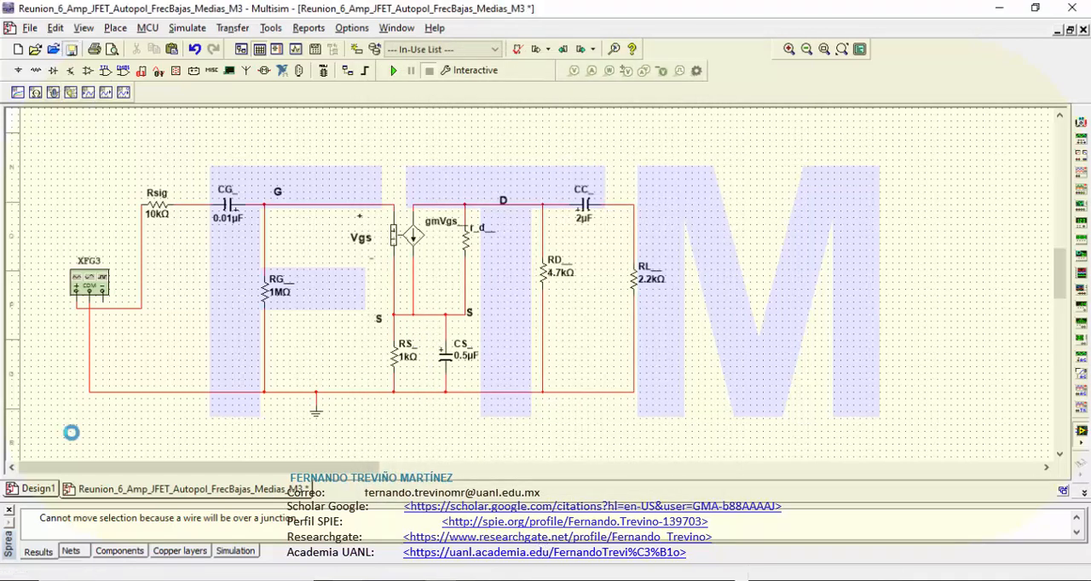